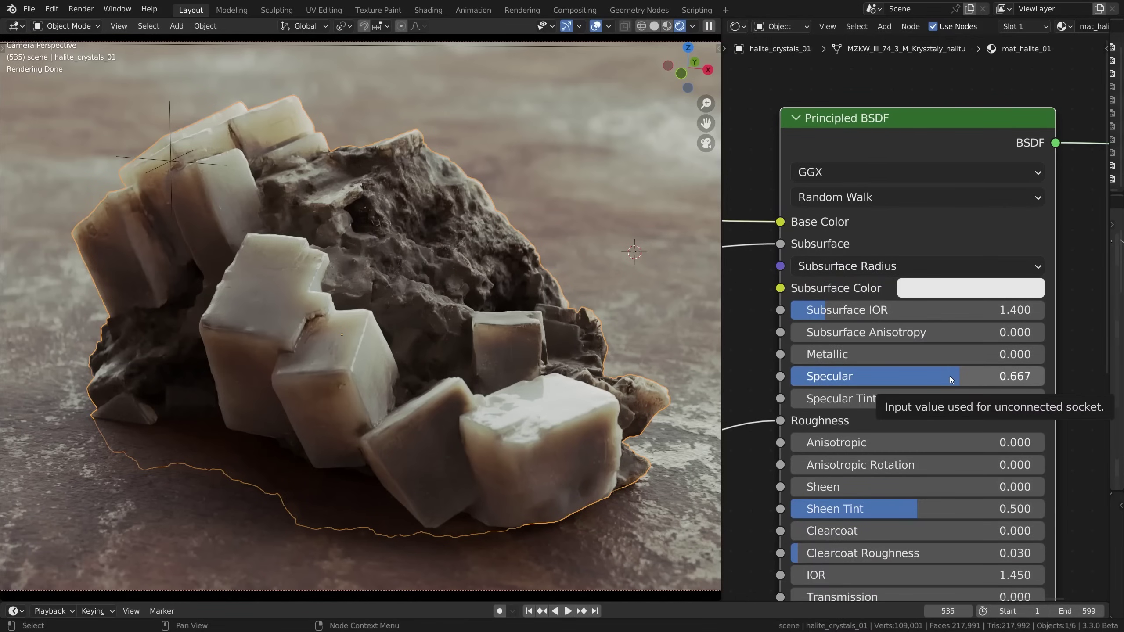
left_click_drag(950, 376, 980, 376)
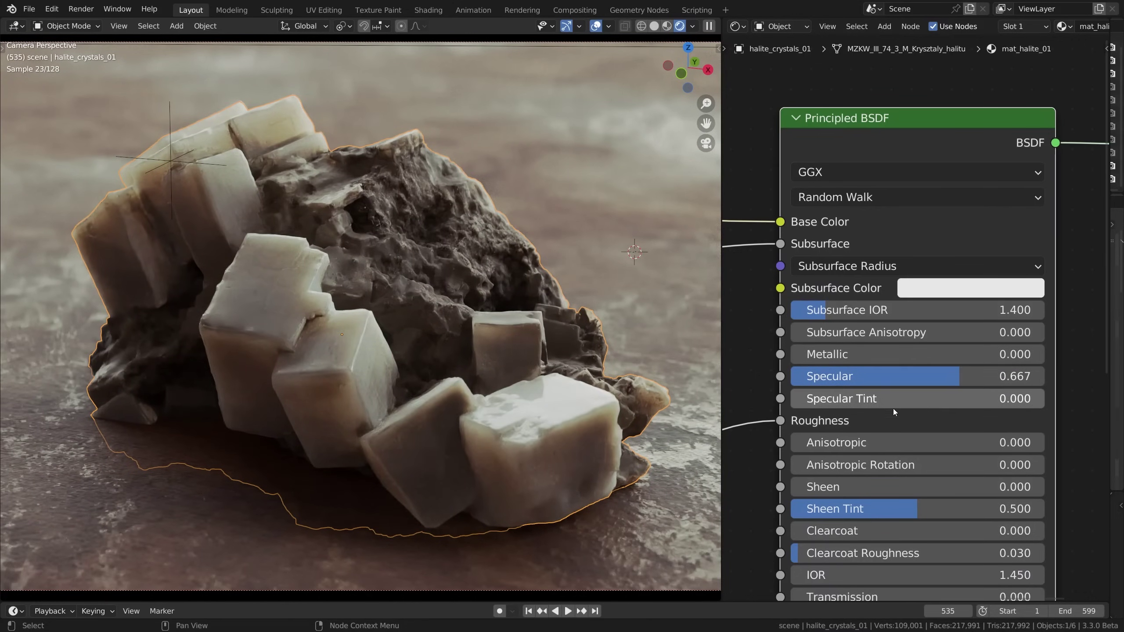
left_click_drag(781, 421, 763, 432)
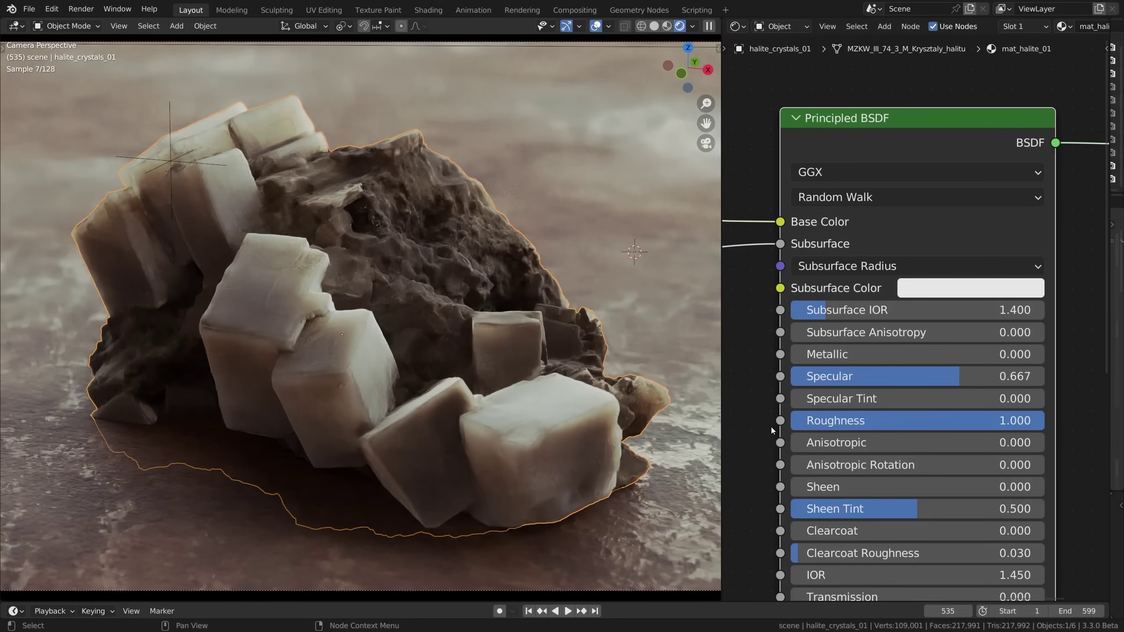
left_click_drag(993, 425, 752, 425)
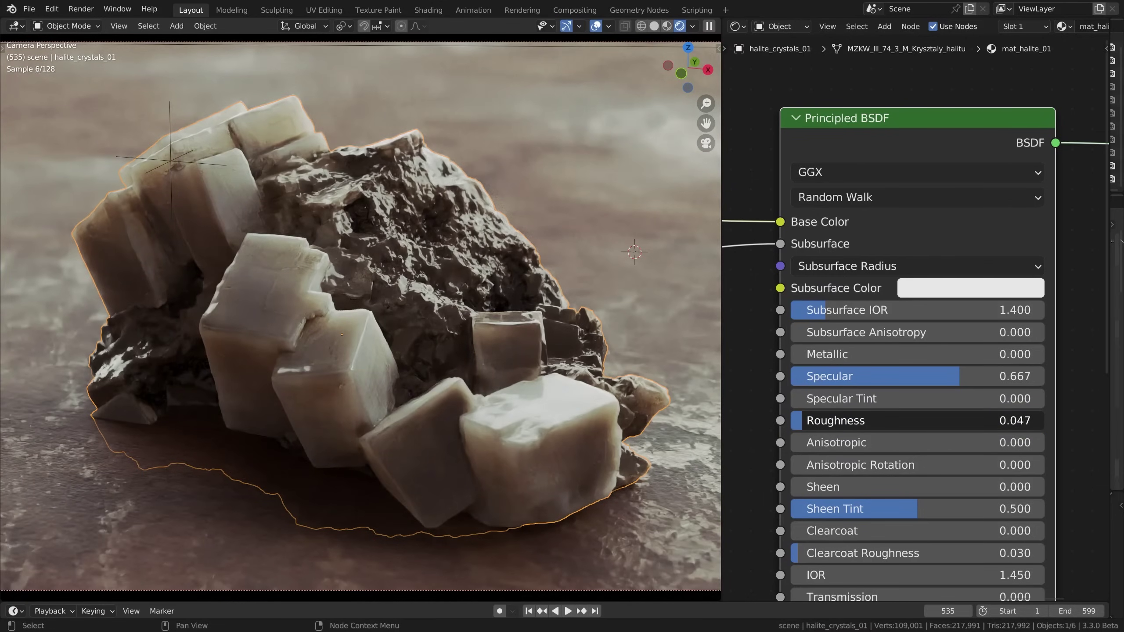
left_click_drag(886, 421, 969, 423)
key("ctrl+z")
key("ctrl+z")
key("ctrl+z")
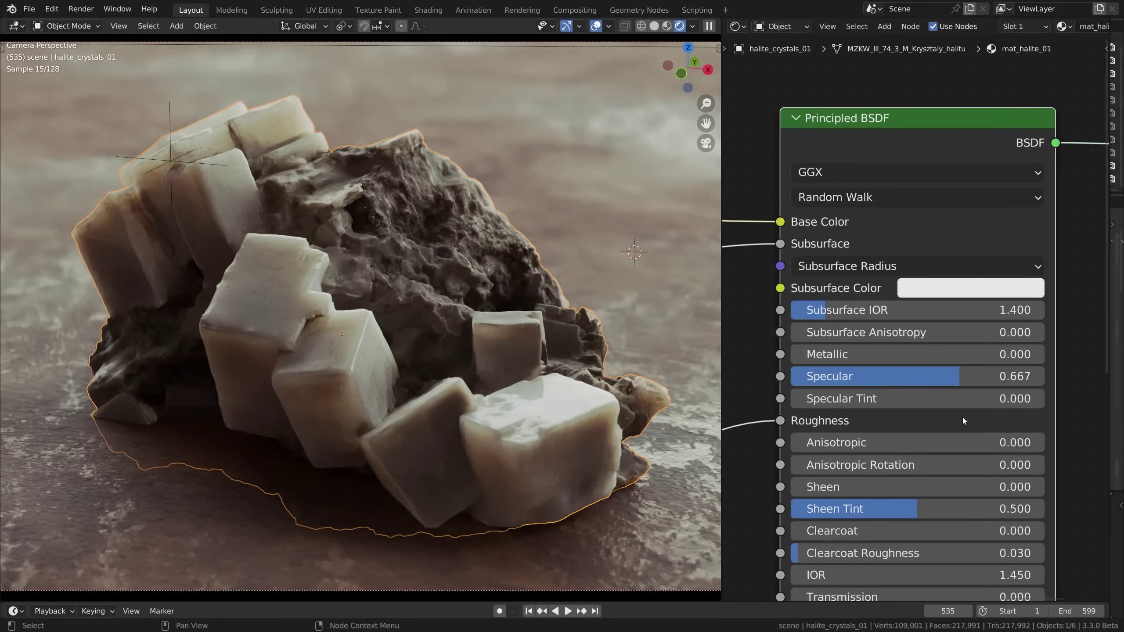
left_click_drag(780, 244, 932, 242)
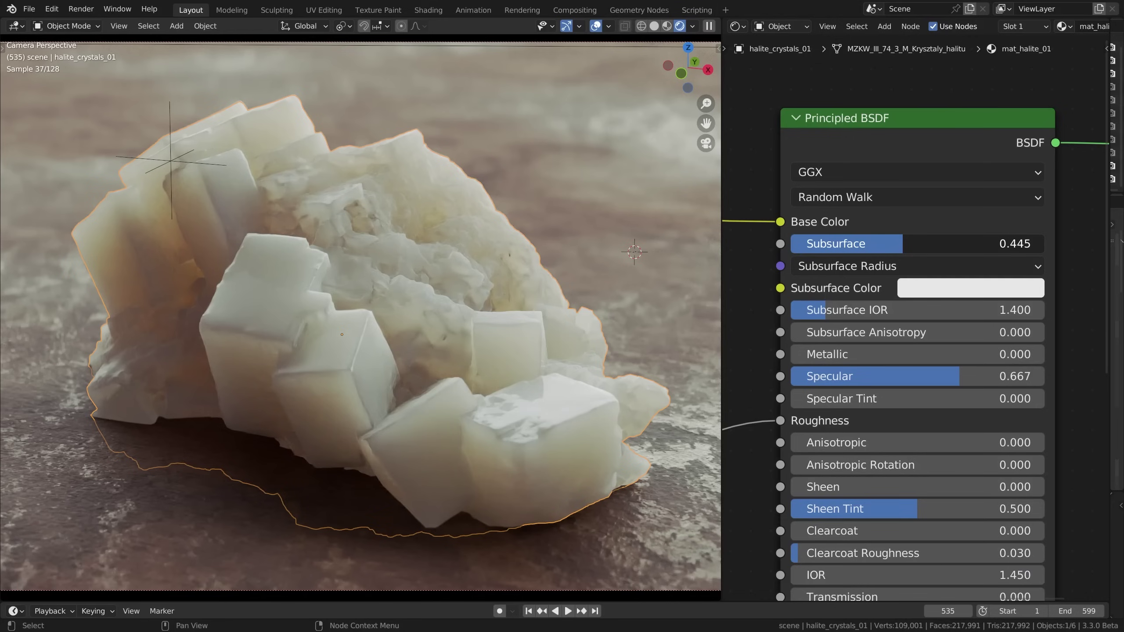
key("ctrl+z")
key("ctrl+z")
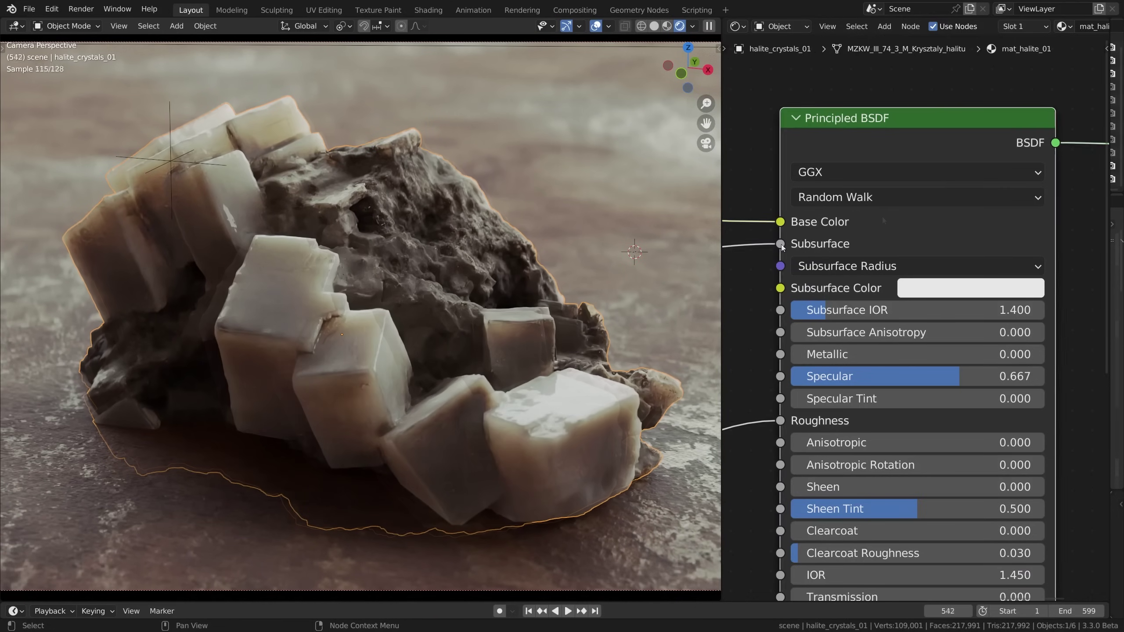
Step: Detach the link feeding the Principled BSDF Subsurface input, leaving the halite crystals plain grey
left_click_drag(780, 244, 753, 279)
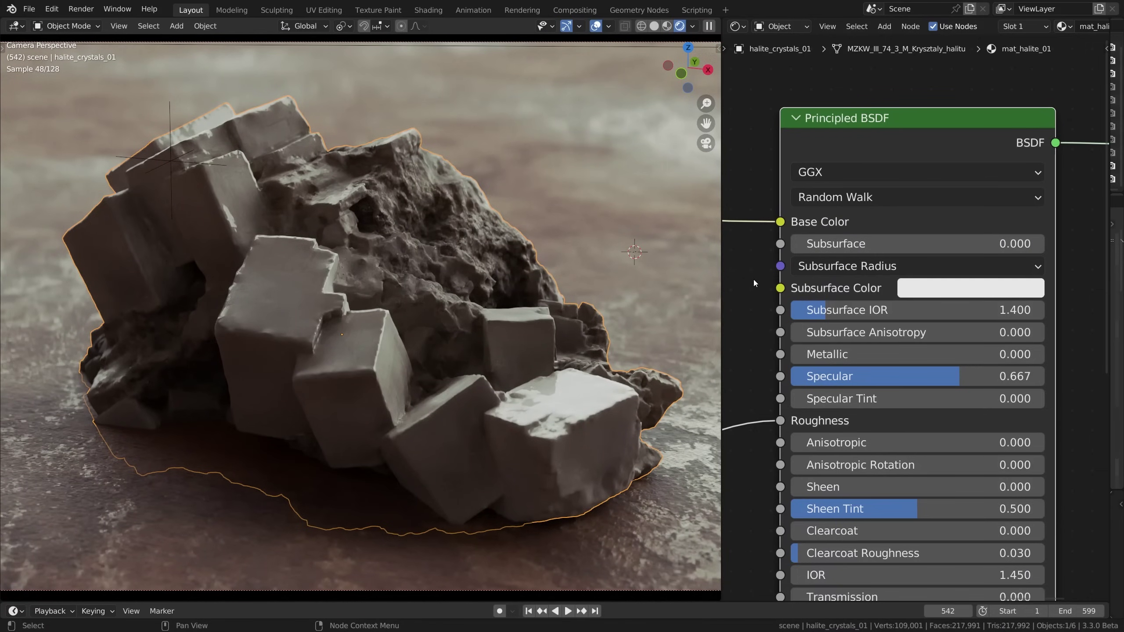
scroll(754, 279, "left", 5, "ctrl")
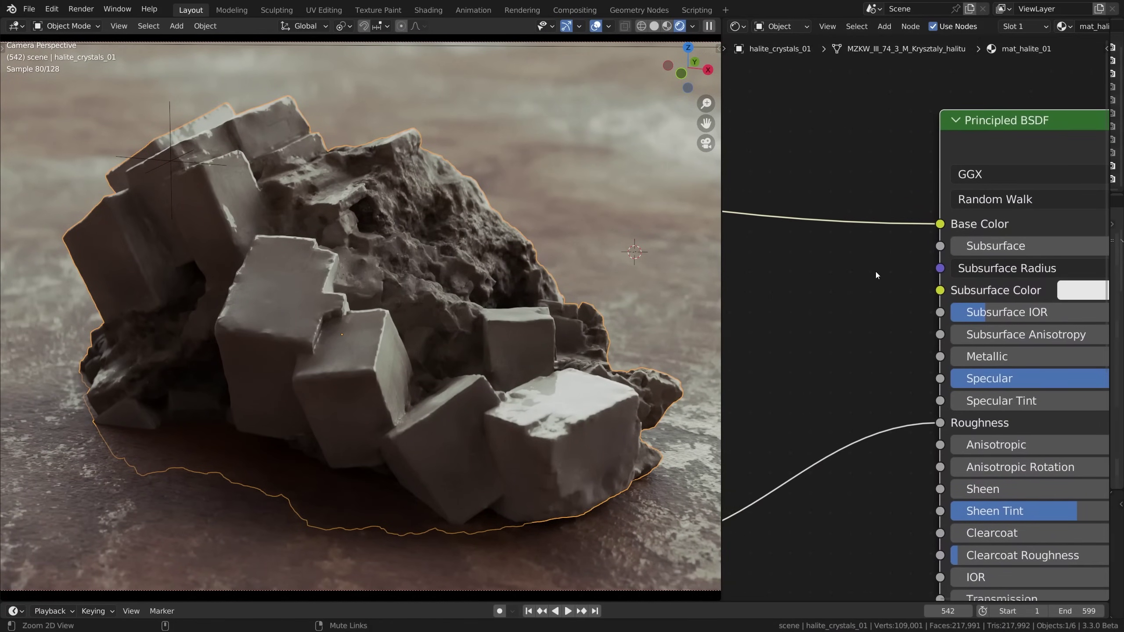
scroll(877, 276, "down", 3)
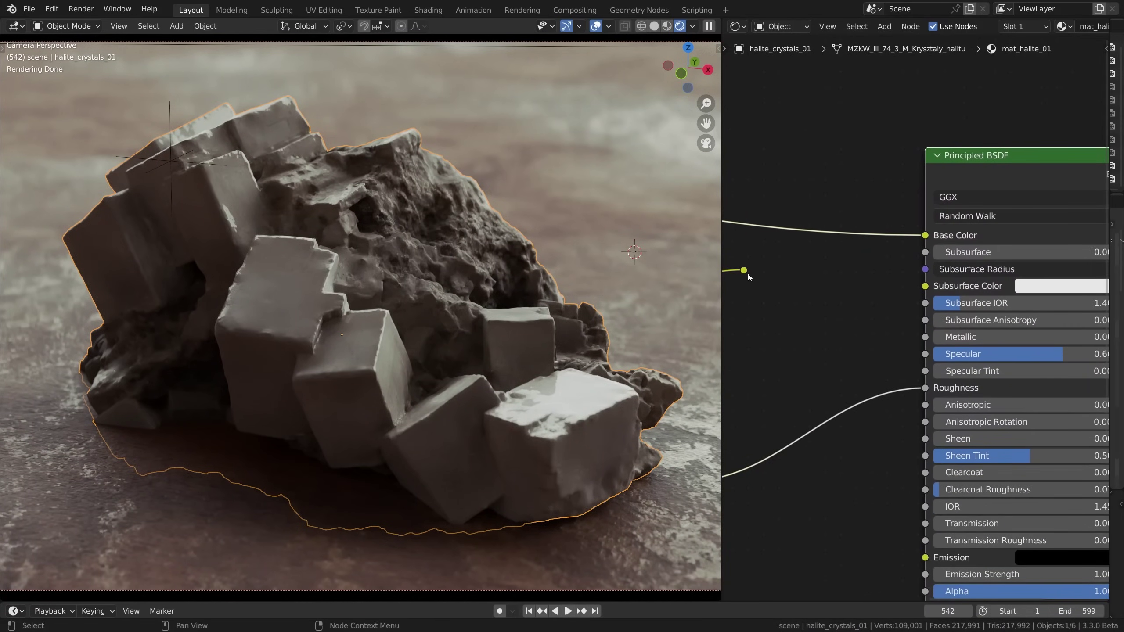
left_click_drag(745, 274, 926, 253)
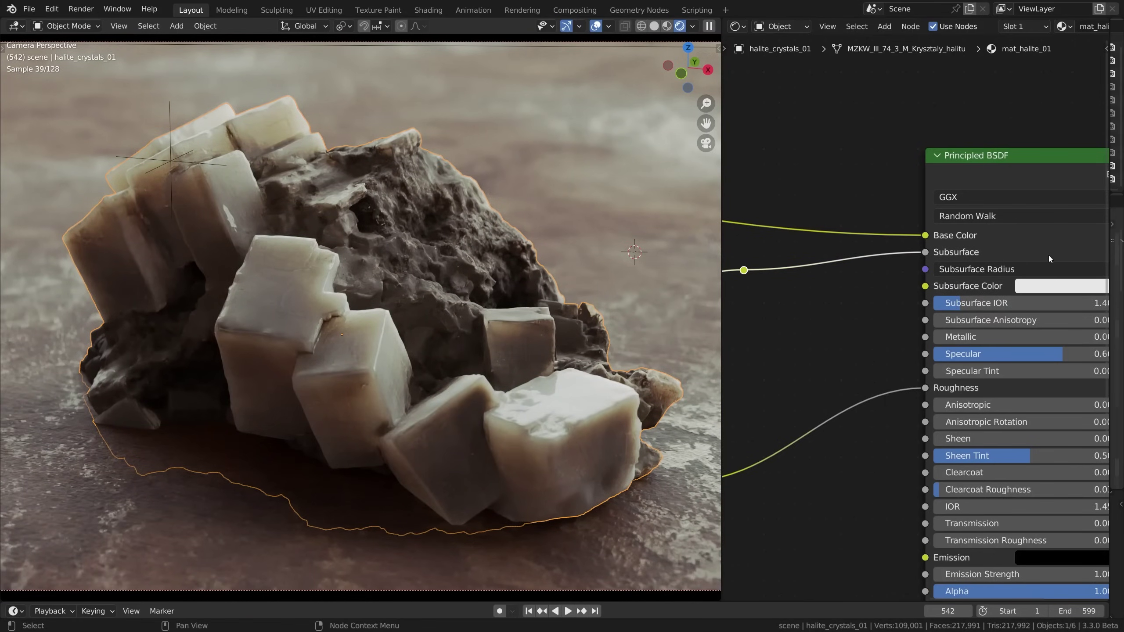
left_click_drag(925, 252, 837, 281)
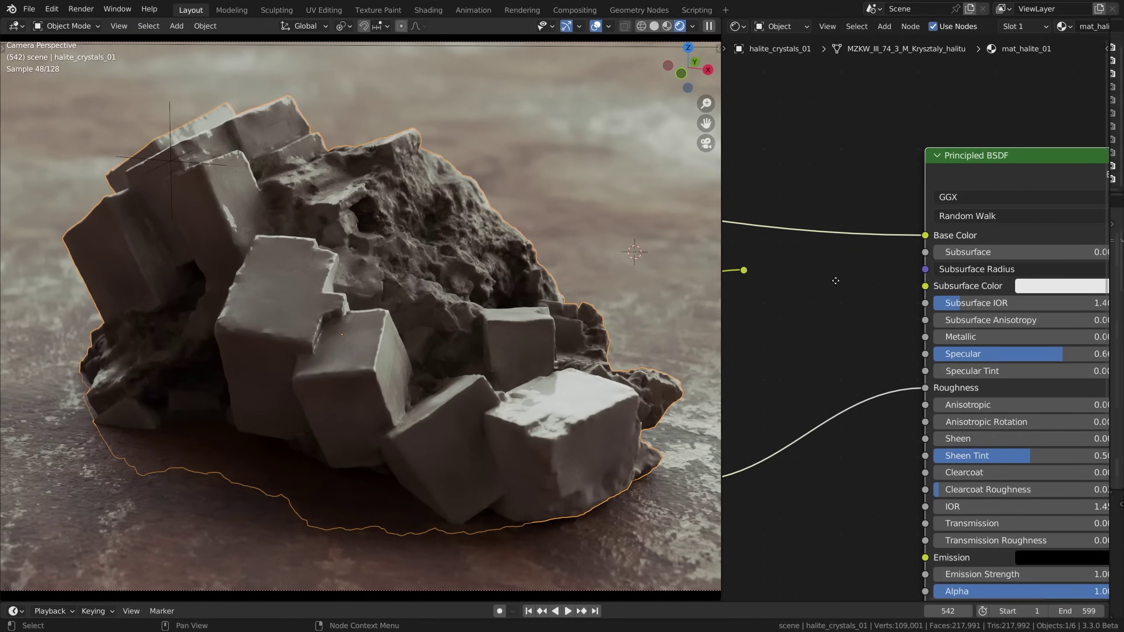
middle_click_drag(837, 281, 729, 268)
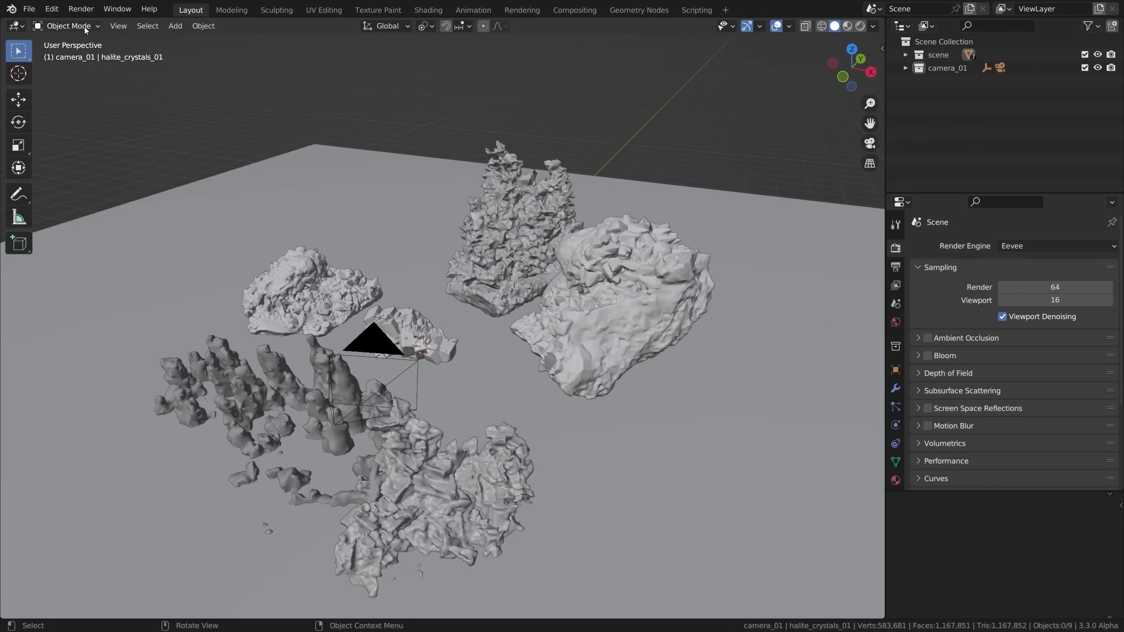
Step: In Preferences > System, set Cycles Render Devices to OptiX with the RTX 2080 Ti checked, then close
left_click(58, 11)
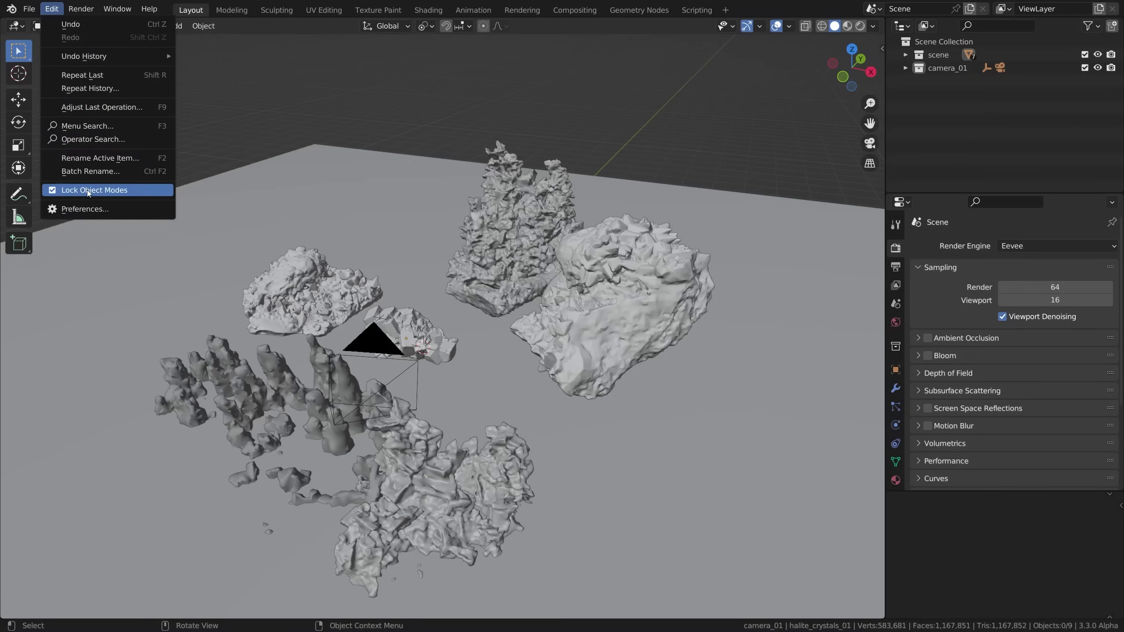
left_click(86, 209)
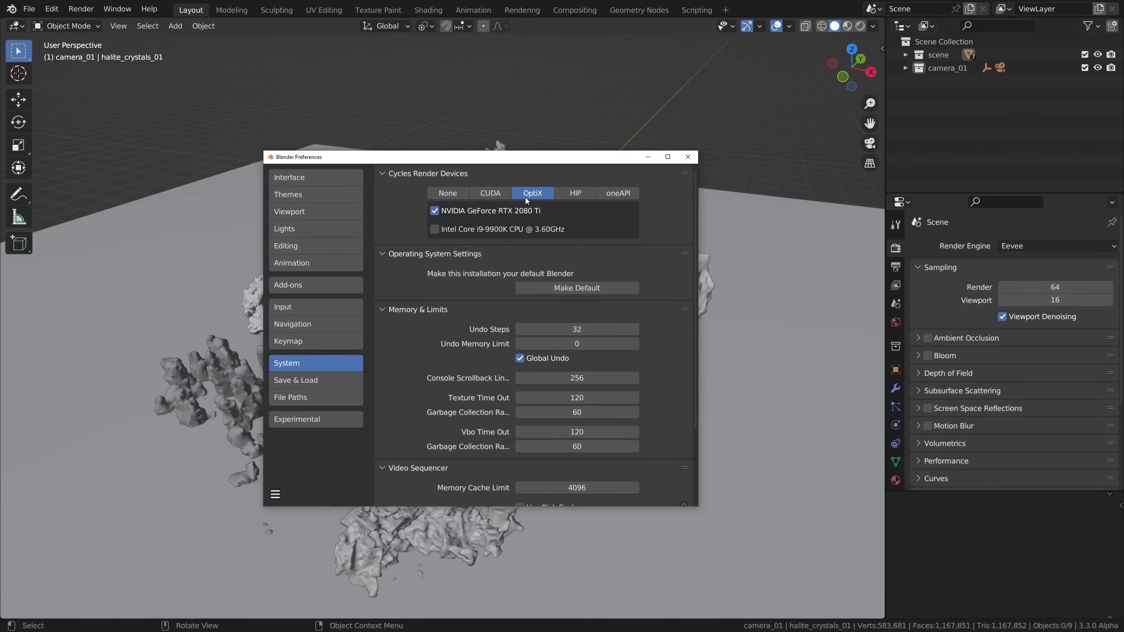
left_click(435, 211)
left_click(500, 194)
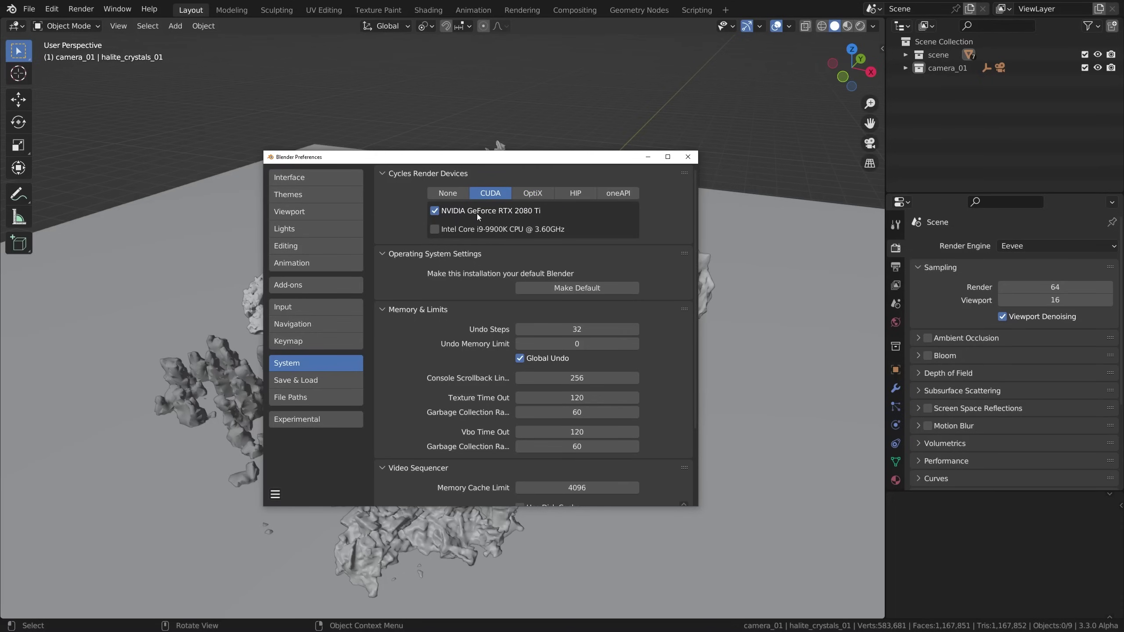
left_click(529, 196)
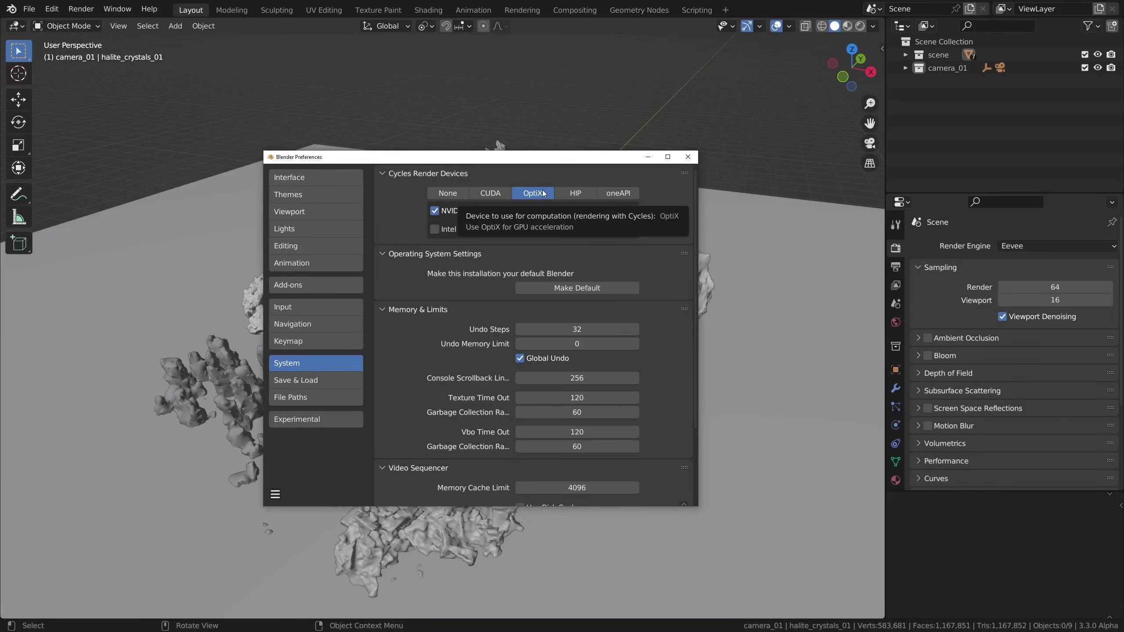
left_click(688, 157)
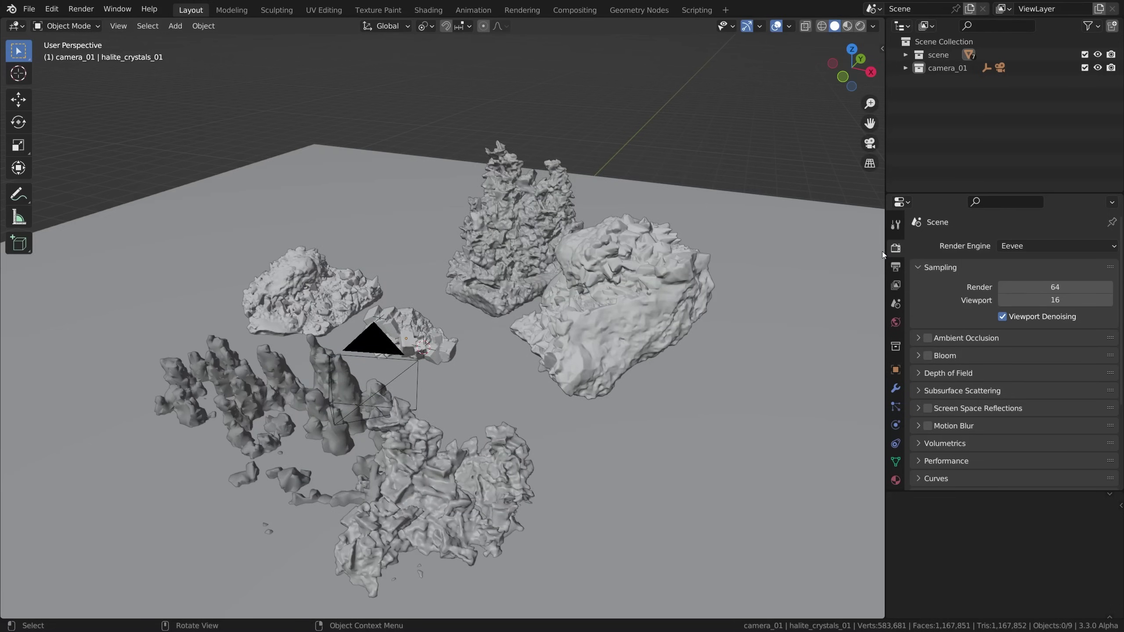
Step: Change the render engine from Eevee to Cycles with Device set to GPU Compute; collapse Sampling
left_click(1014, 249)
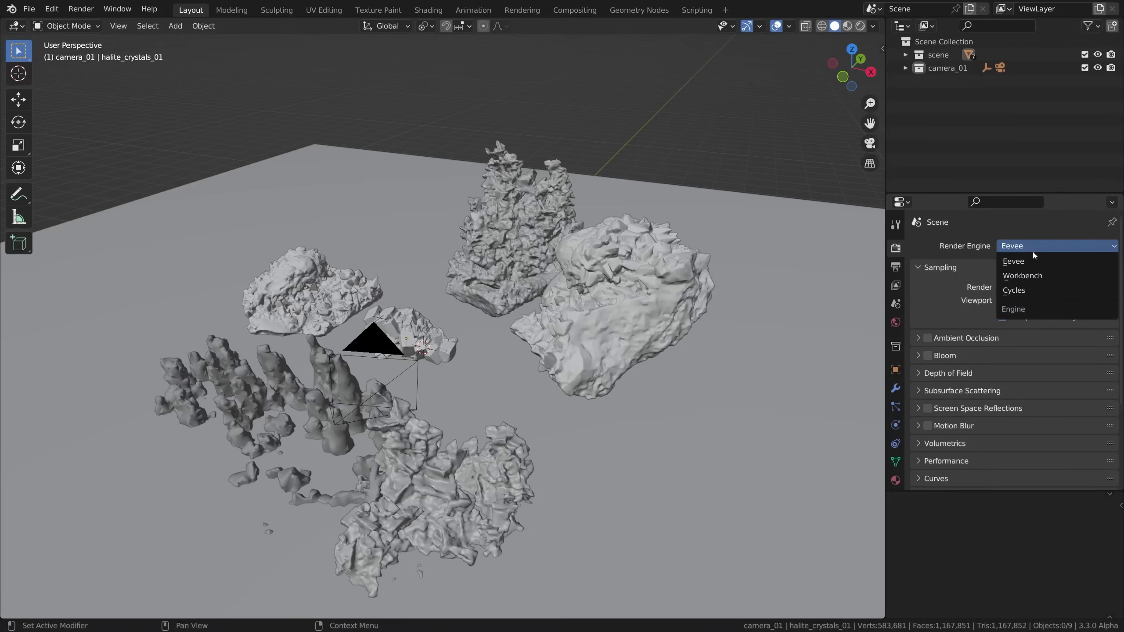
left_click(1017, 292)
left_click(1022, 280)
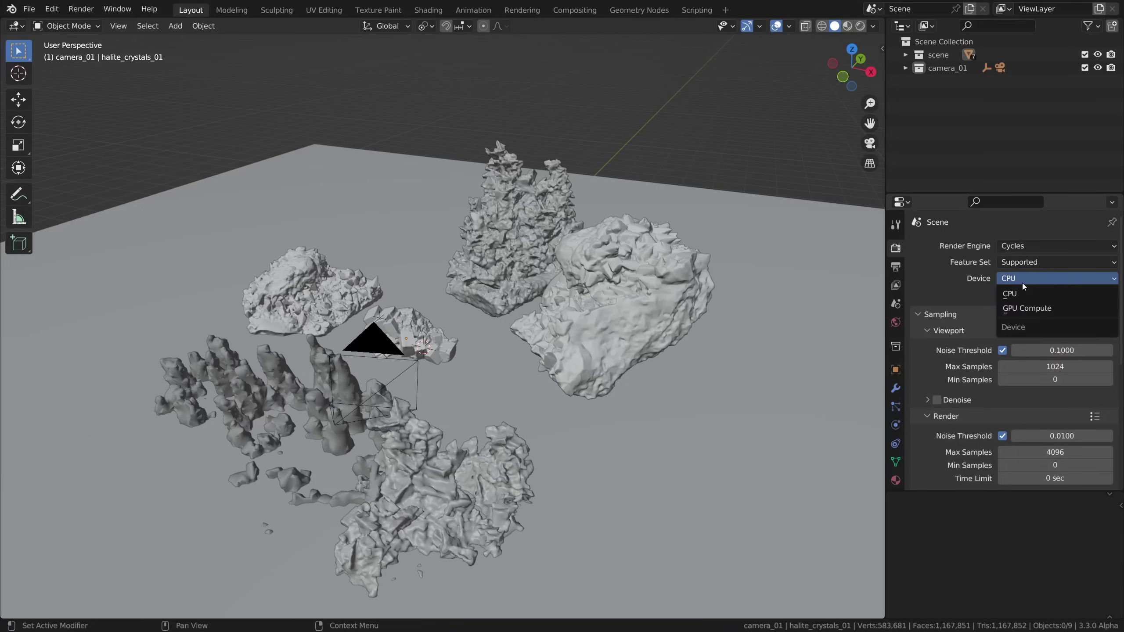
left_click(1027, 309)
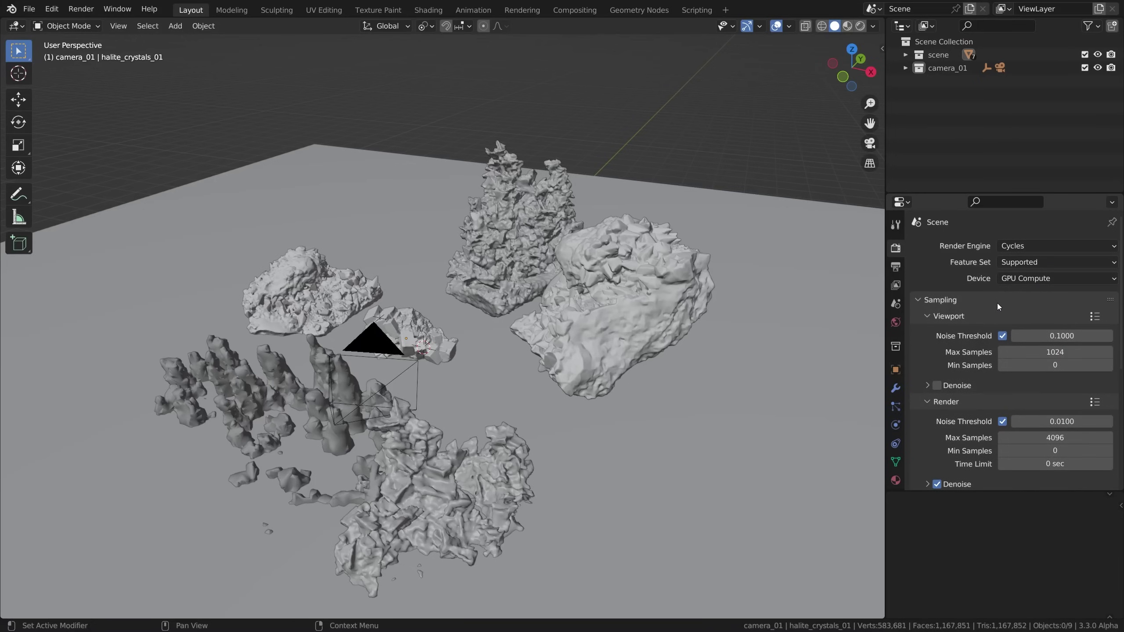
left_click(943, 299)
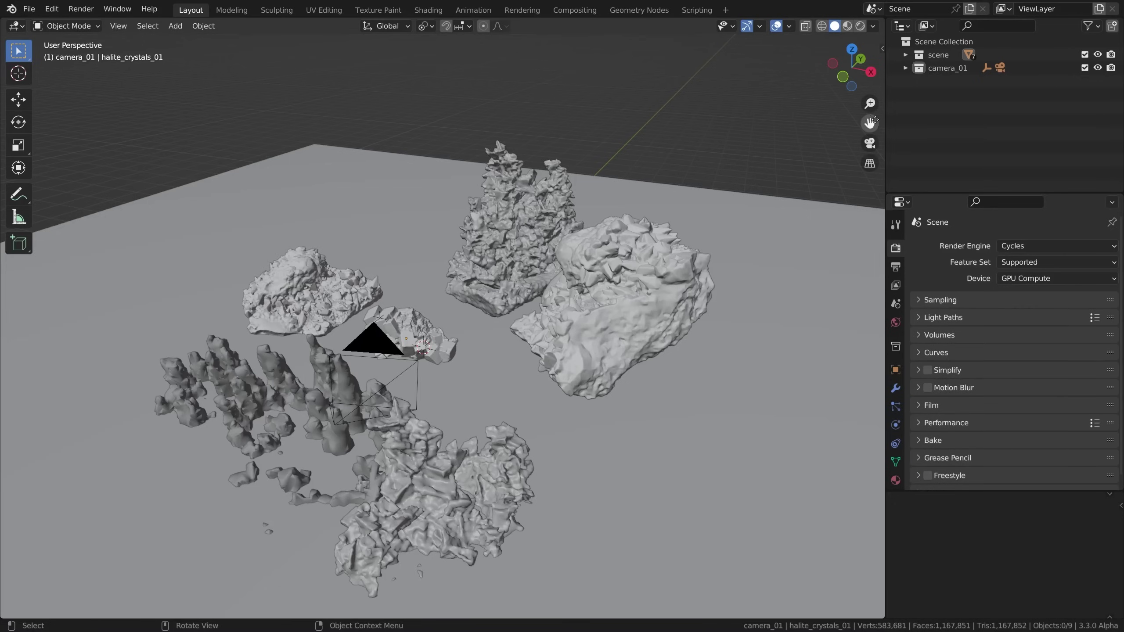
Step: Split the 3D view into upper and lower viewports, hide both toolbars, and orbit around camera_01
left_click_drag(882, 36, 845, 307)
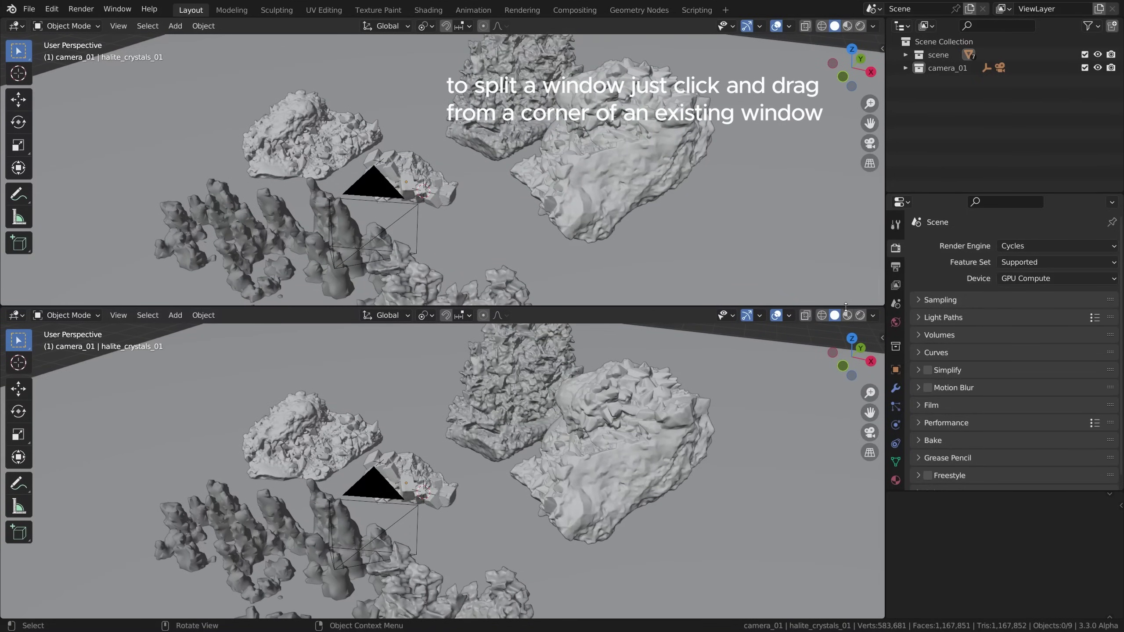
key("t")
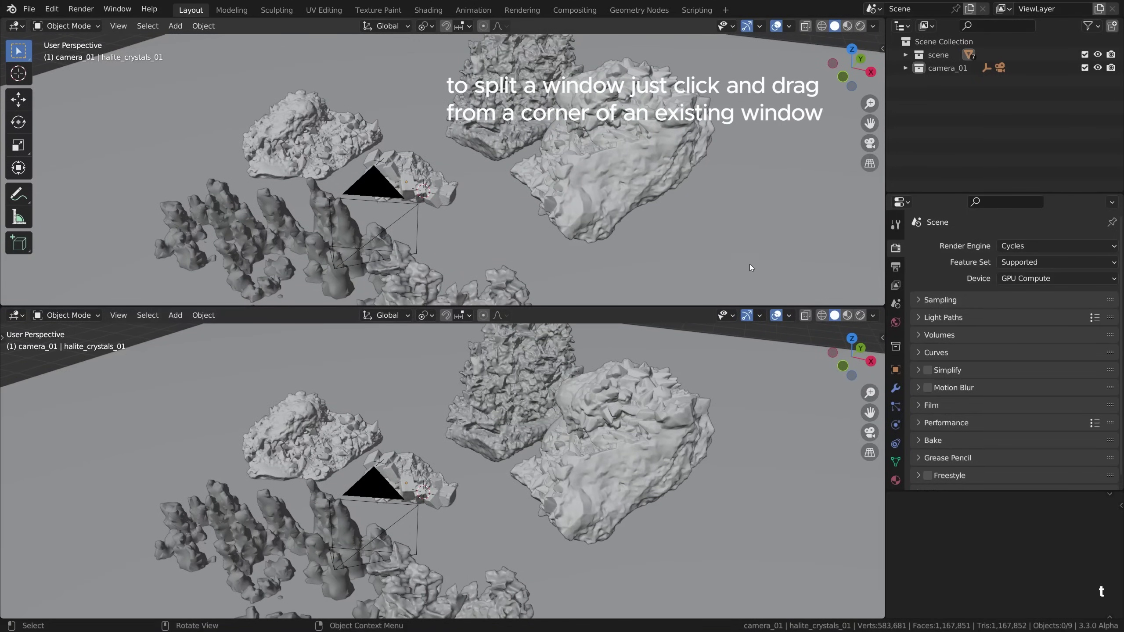
key("t")
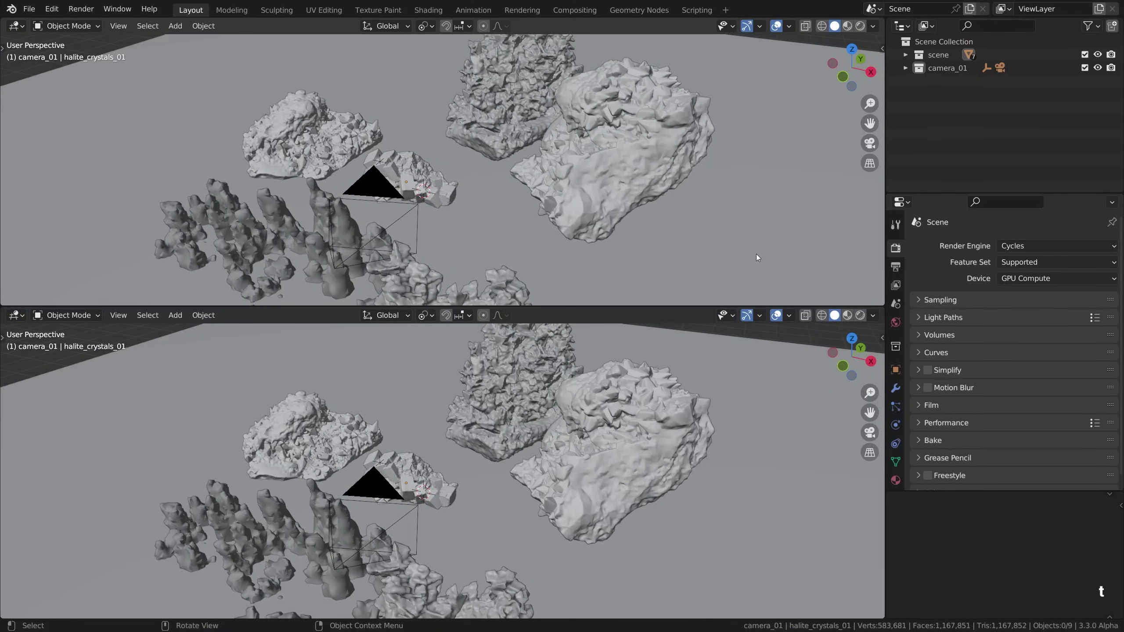
left_click(392, 487)
middle_click_drag(395, 491, 403, 460)
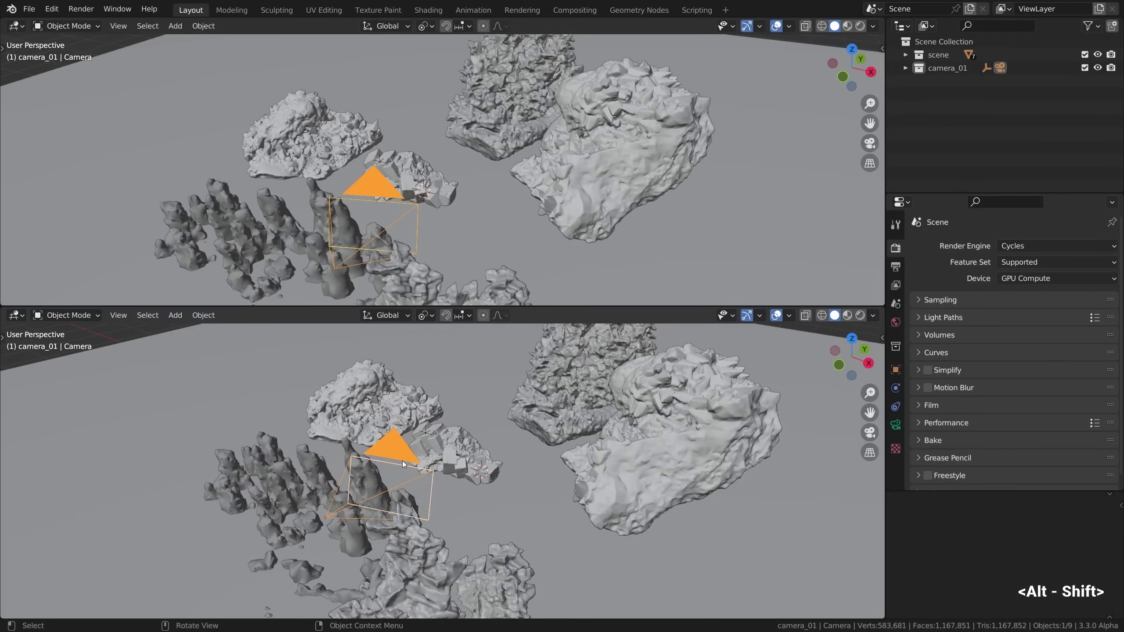
Step: Switch the lower viewport shading from Material Preview to Rendered and orbit the Cycles view
left_click(849, 316)
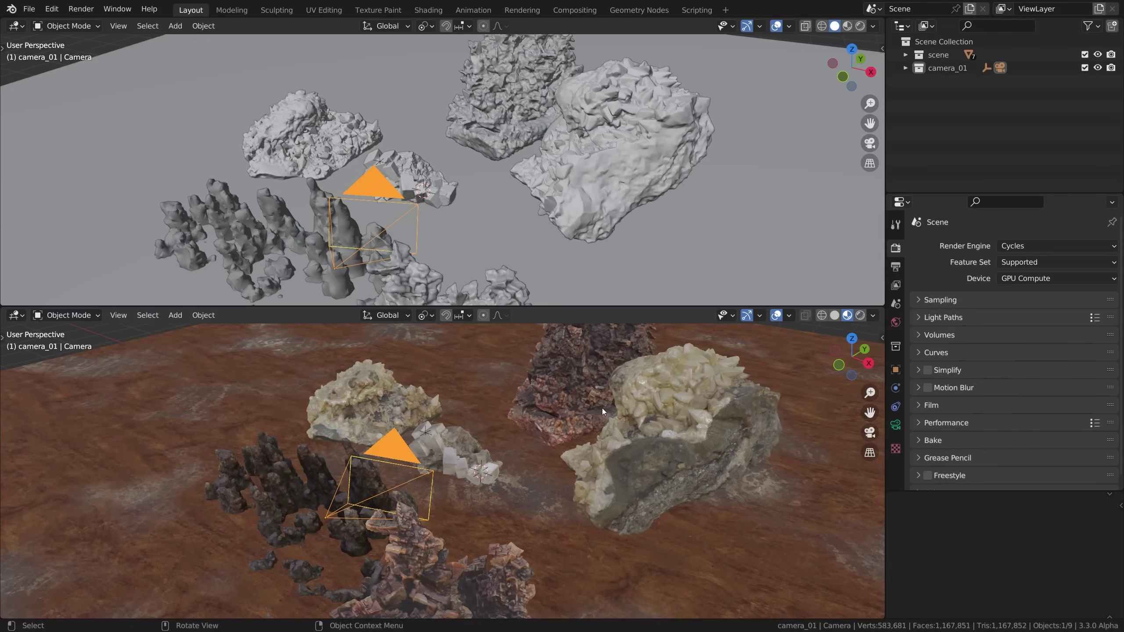
left_click(861, 315)
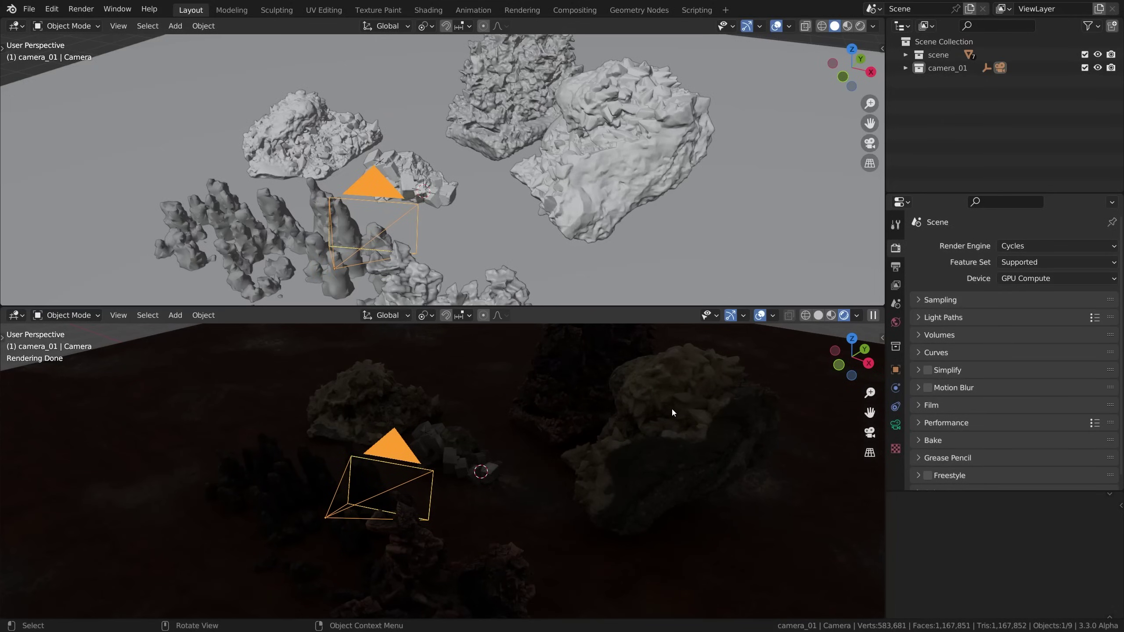
mouse_move(672, 411)
middle_mouse_down()
mouse_move(683, 377)
mouse_move(680, 399)
middle_mouse_up()
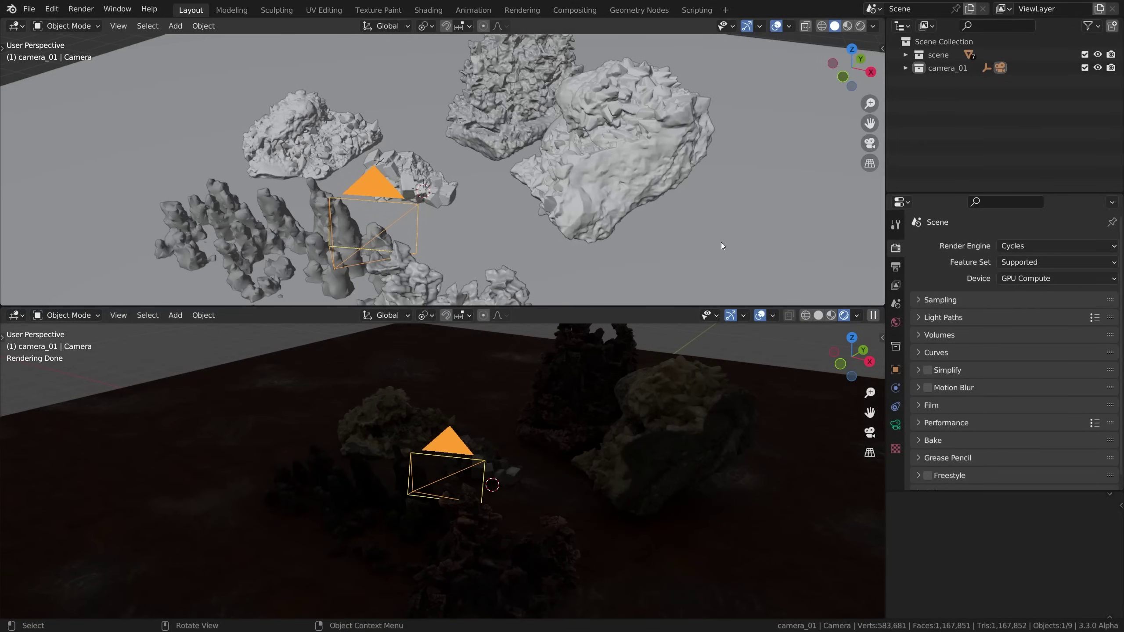
Step: Put the upper view in Material Preview, try the interior and night HDRIs, and set rotation to 0
left_click(849, 26)
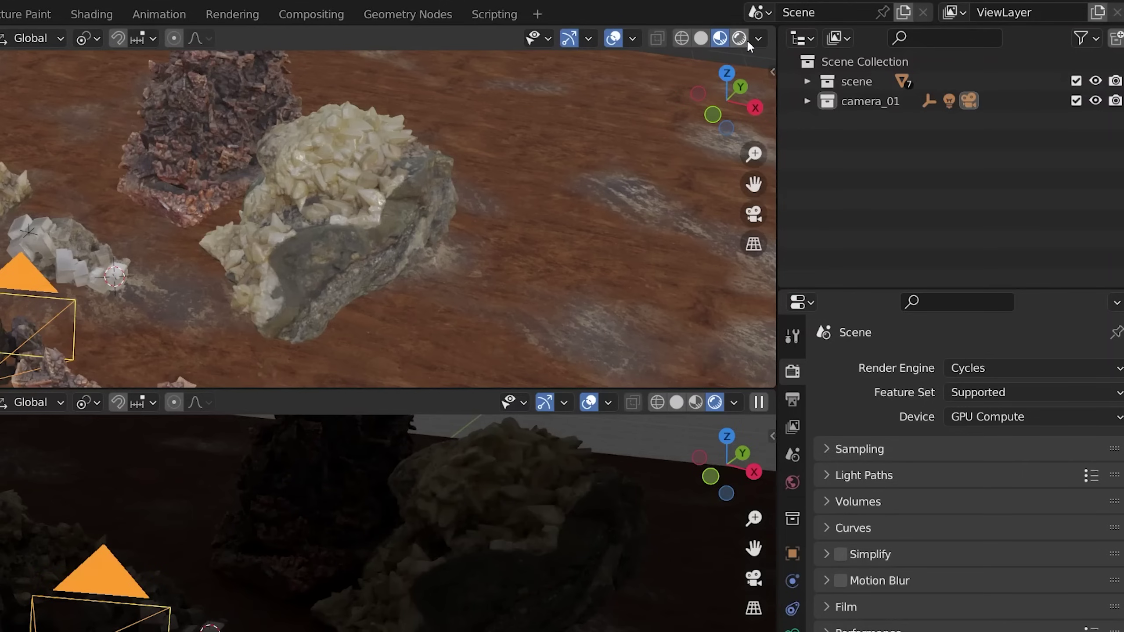
left_click(873, 26)
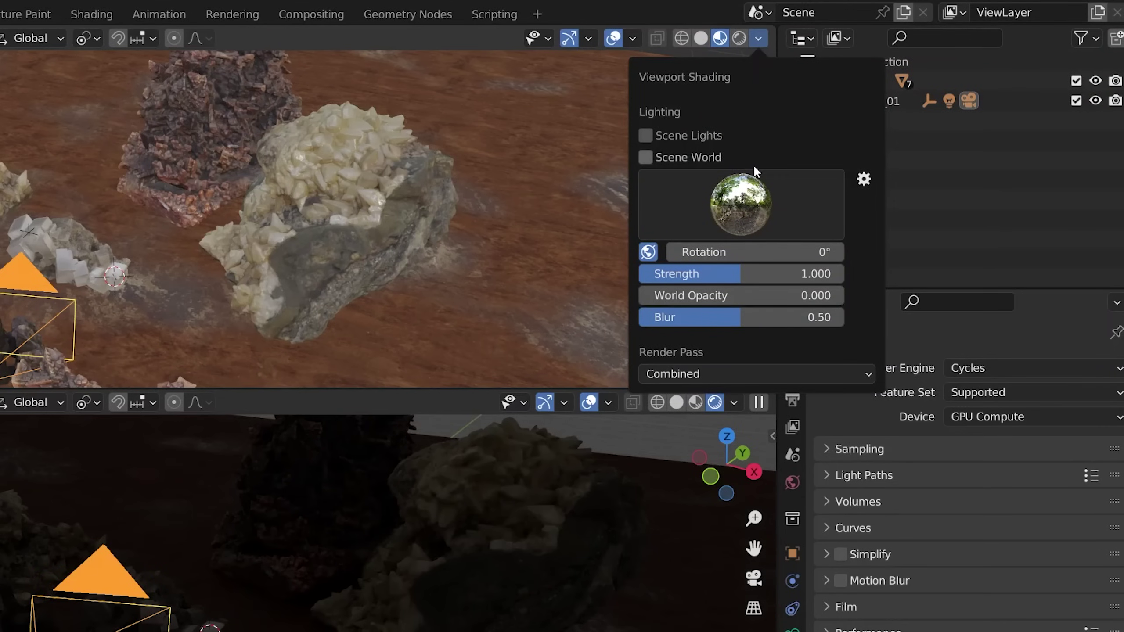
left_click(750, 204)
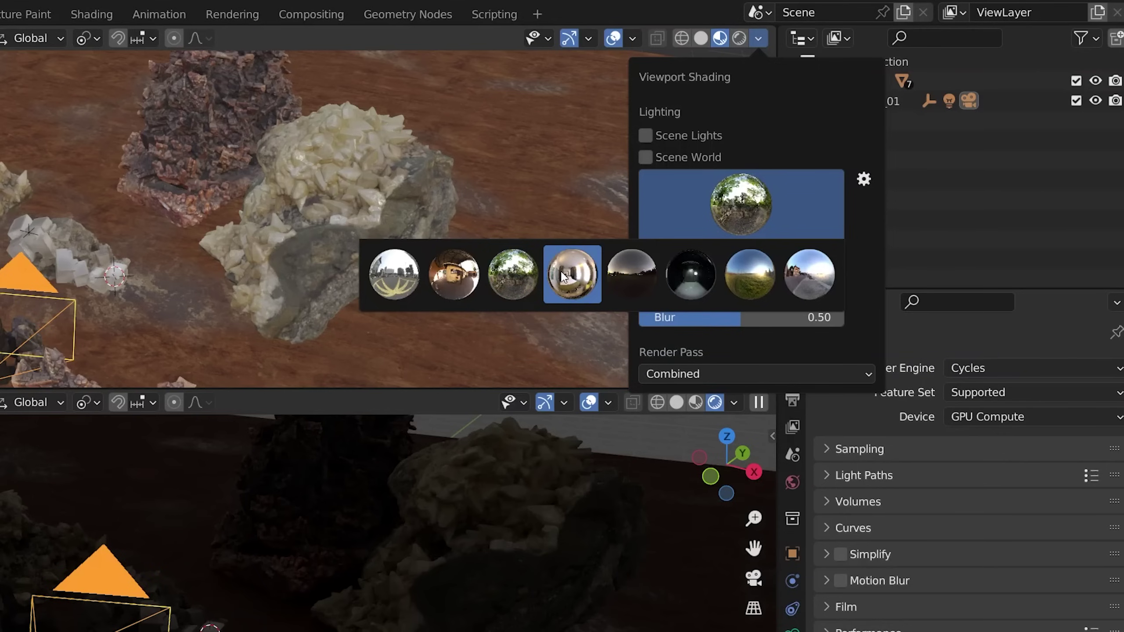
left_click(578, 274)
left_click(705, 207)
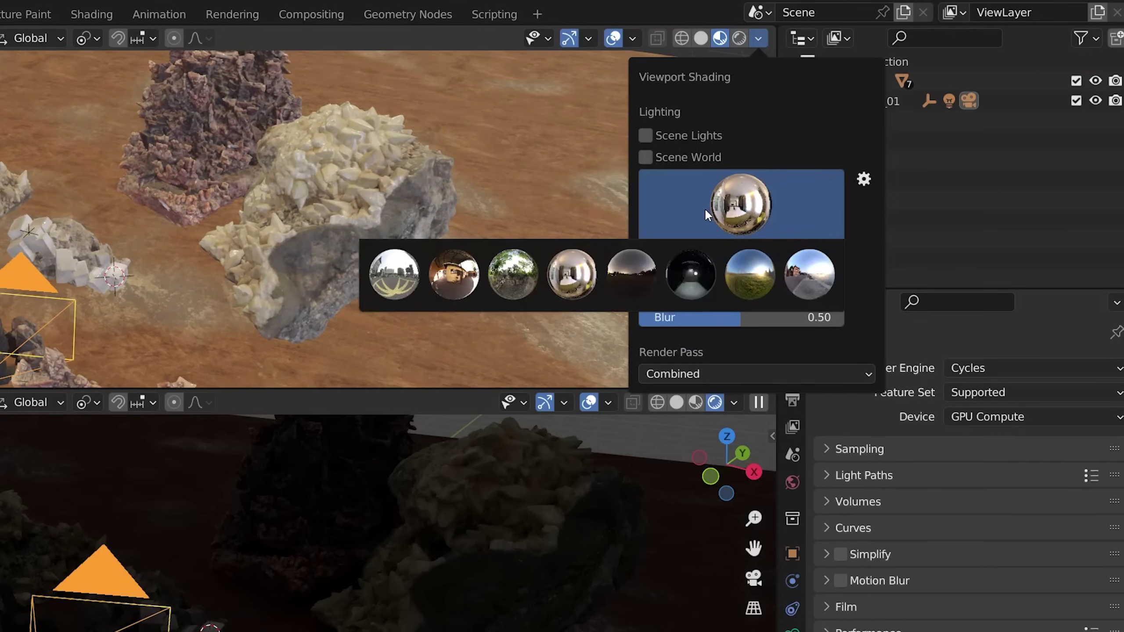
left_click(638, 276)
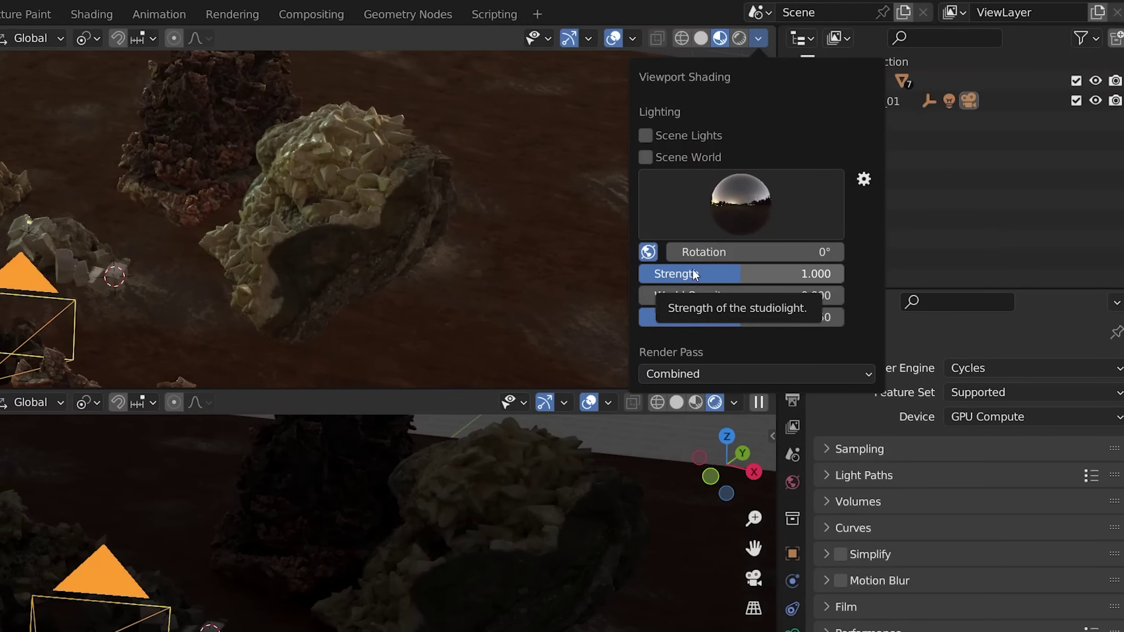
left_click_drag(708, 252, 823, 252)
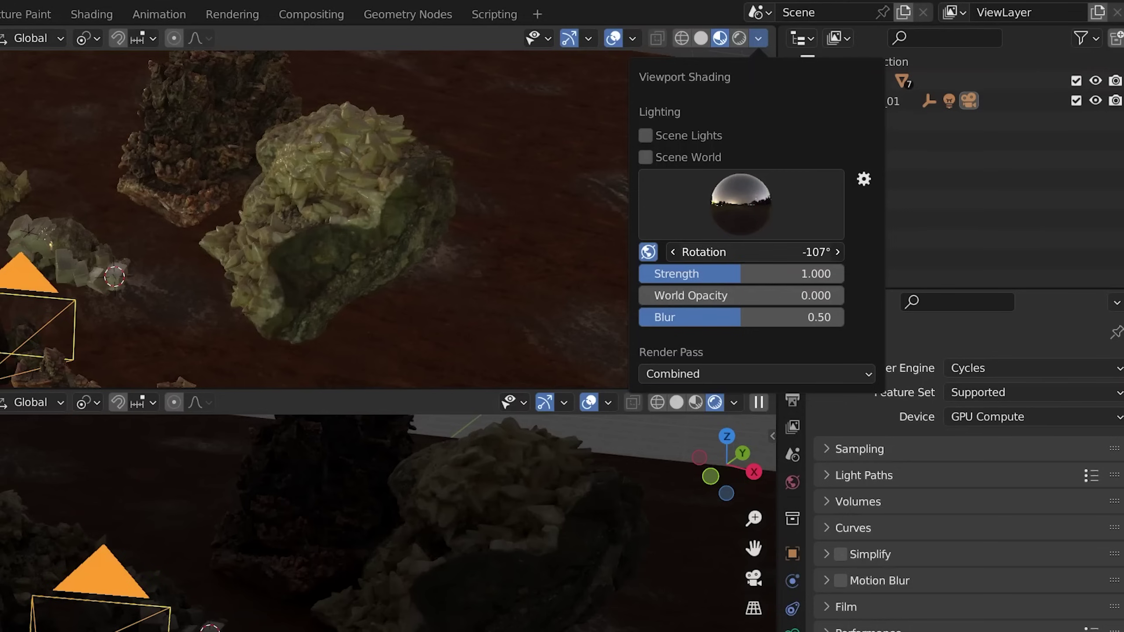
left_click(746, 242)
type("0")
key("Return")
Step: Choose the forest HDRI, leave Scene World and Scene Lights unticked, and close the shading popover
left_click(740, 213)
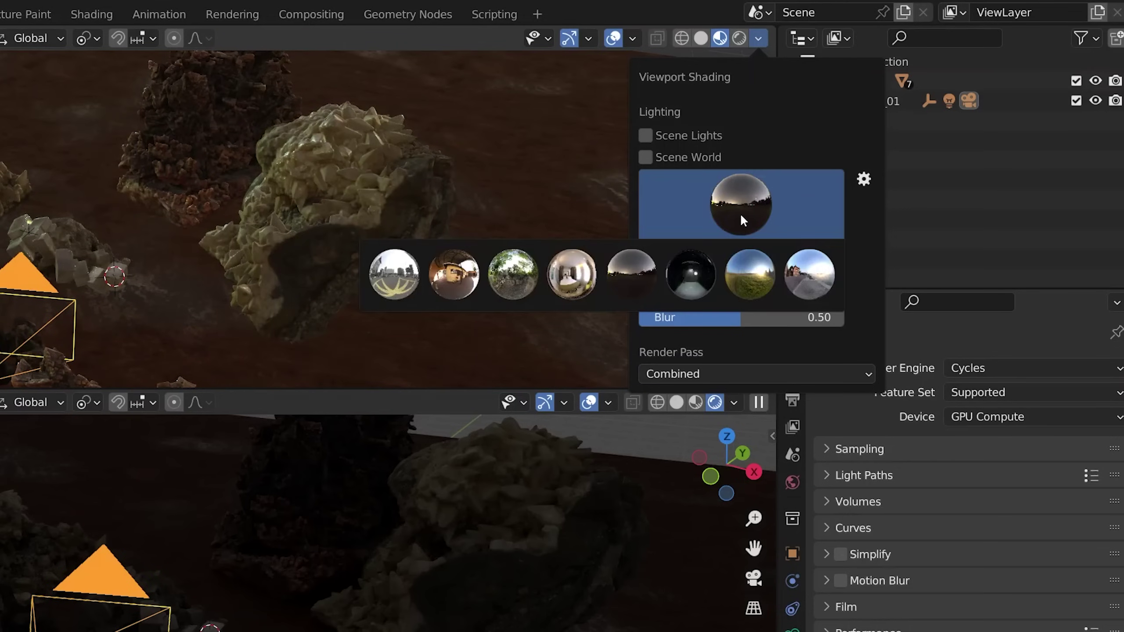
left_click(512, 272)
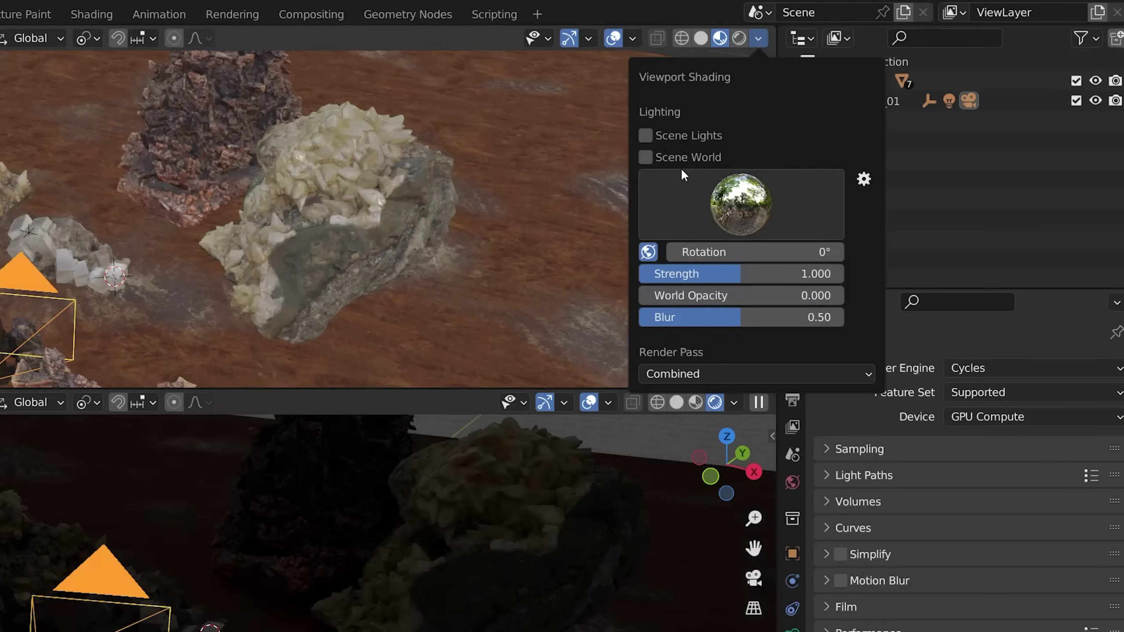
left_click(692, 156)
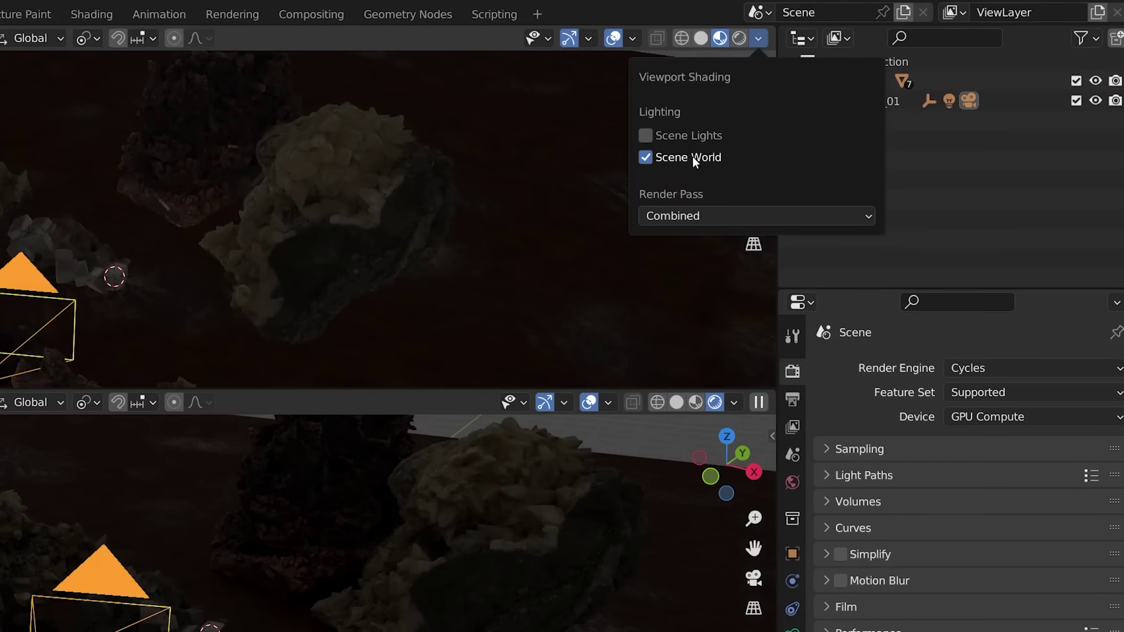
left_click(694, 136)
left_click(694, 135)
left_click(691, 156)
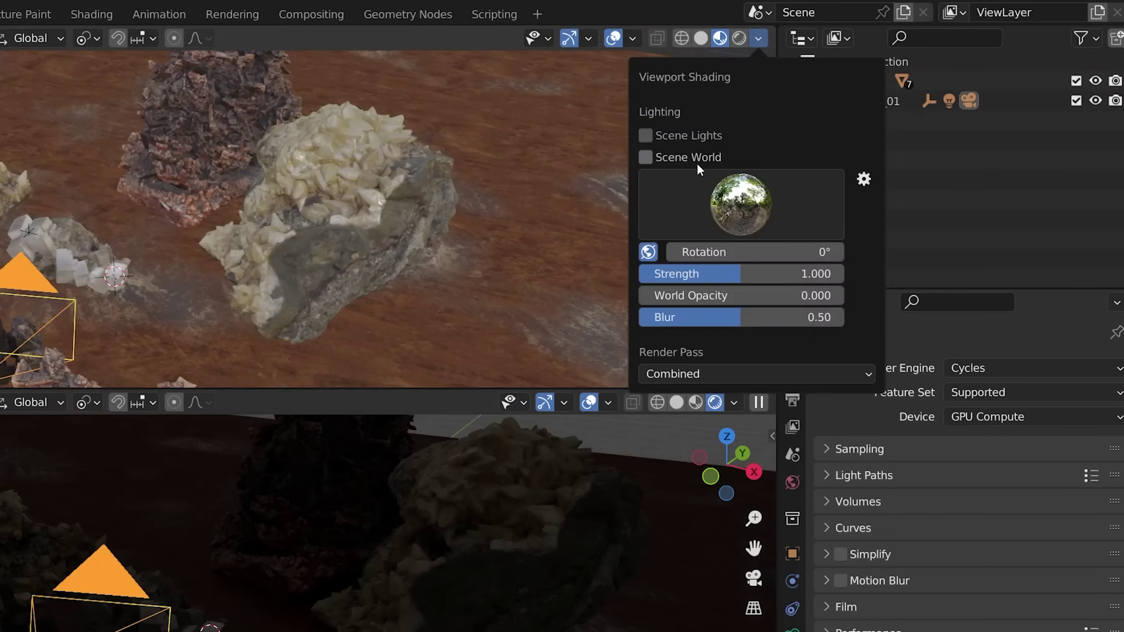
left_click(723, 42)
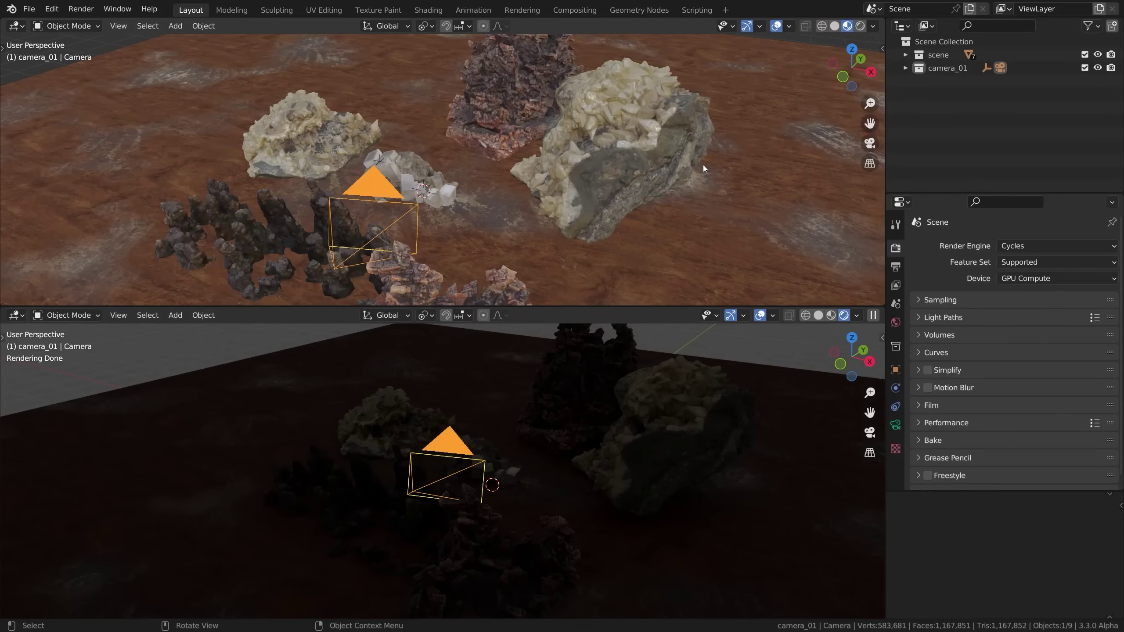
Step: Enlarge the rendered viewport, drop World Strength to 0, and place the 3D cursor for the light
left_click_drag(658, 306, 659, 260)
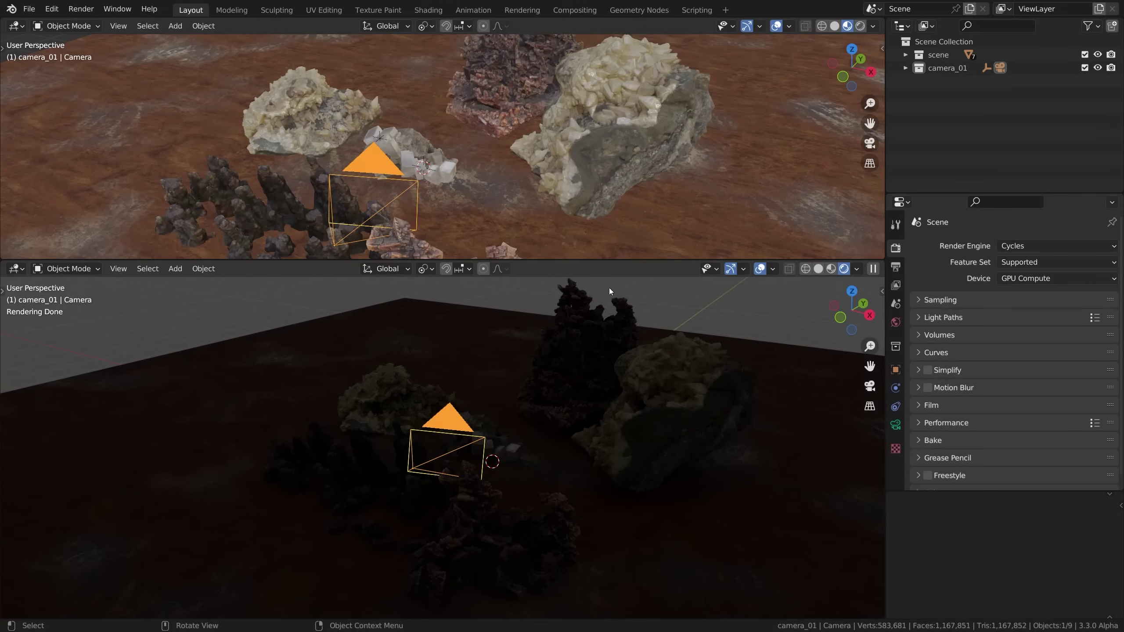
left_click(896, 322)
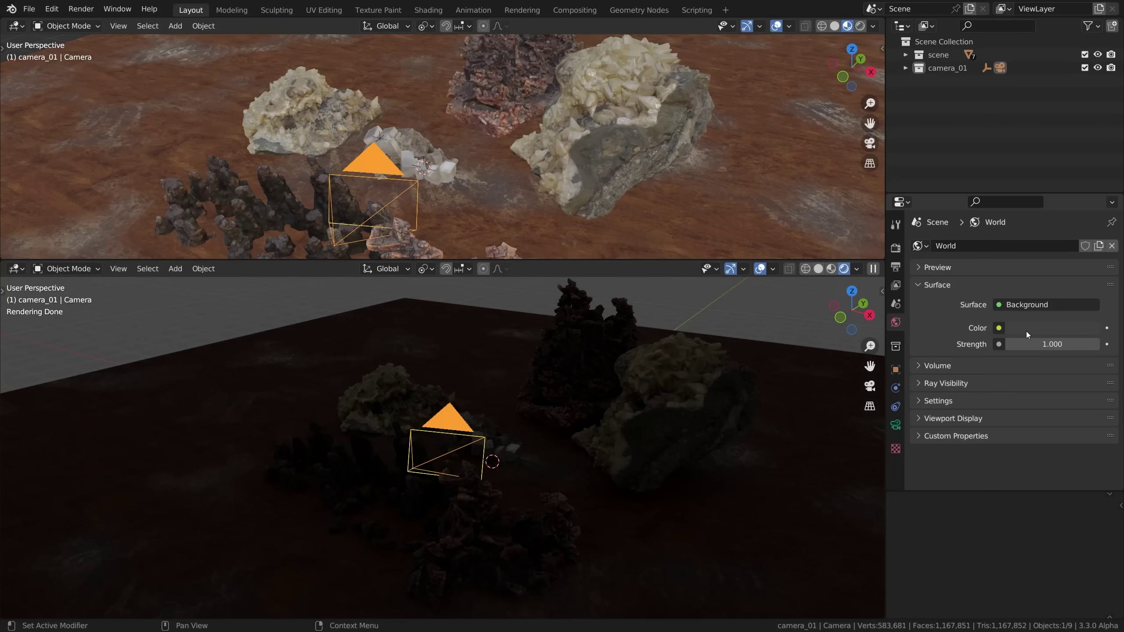
left_click_drag(1026, 345, 1113, 344)
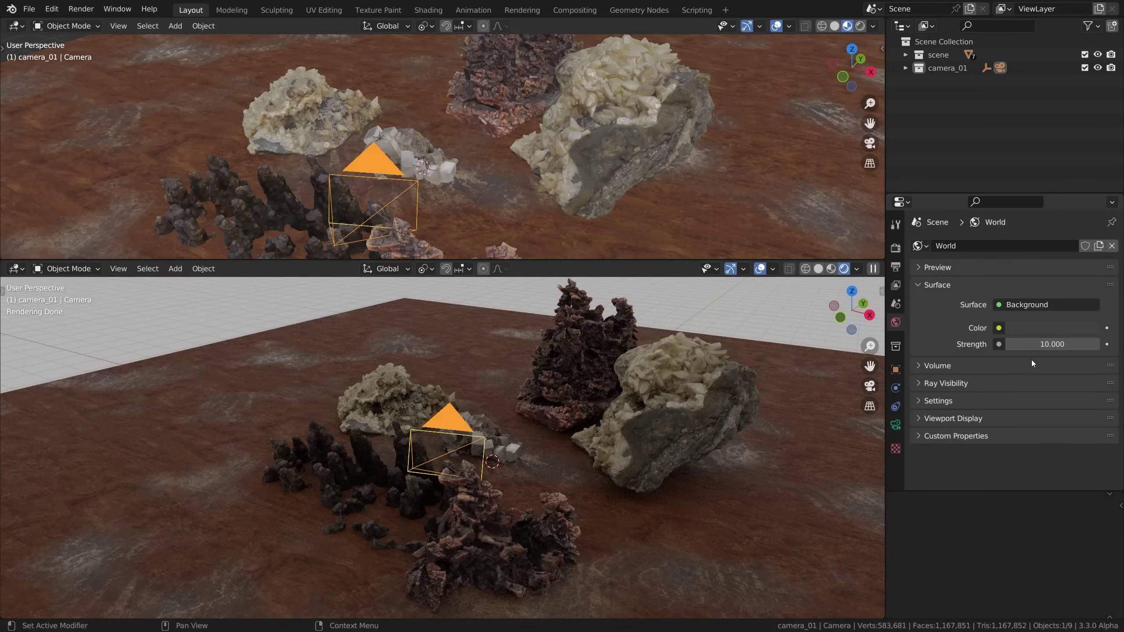
left_click_drag(1052, 345, 952, 345)
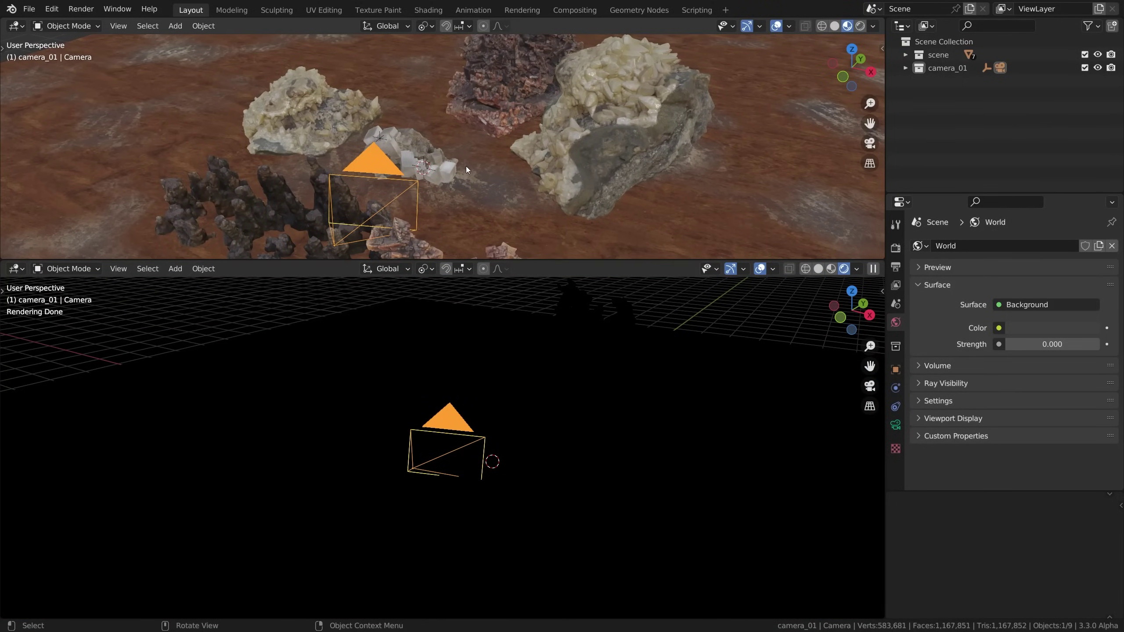
scroll(466, 166, "down", 3)
mouse_move(450, 162)
right_mouse_down("shift")
mouse_move(488, 165)
mouse_move(444, 167)
right_mouse_up("shift")
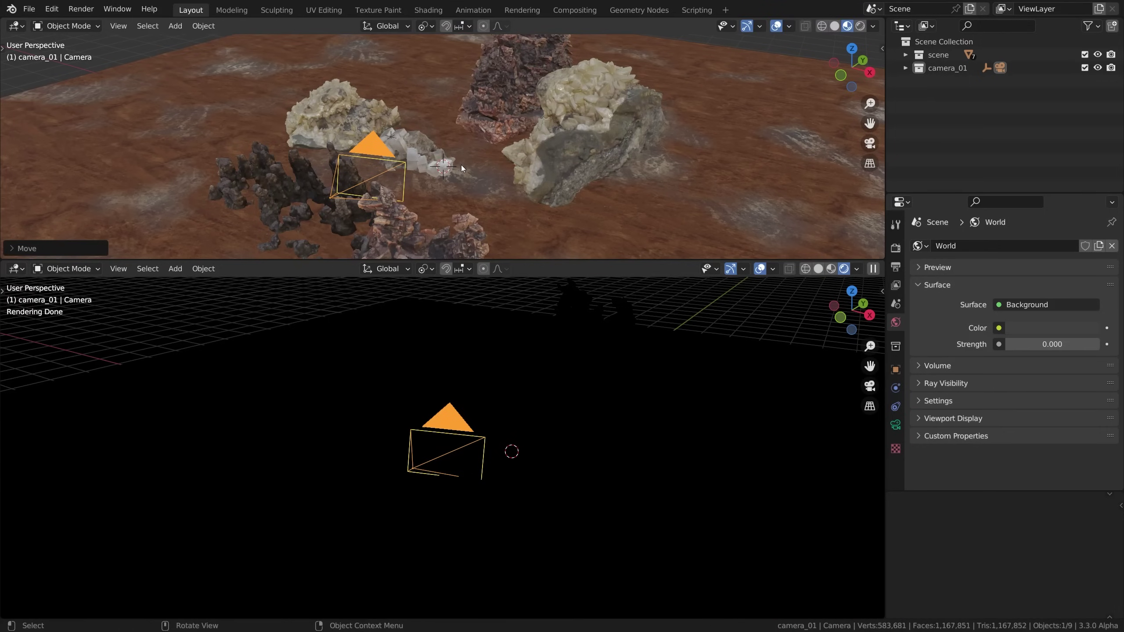
Step: Add an Area light via Shift+A, cancel its resizing, and show the viewport tool shelf
key("shift+a")
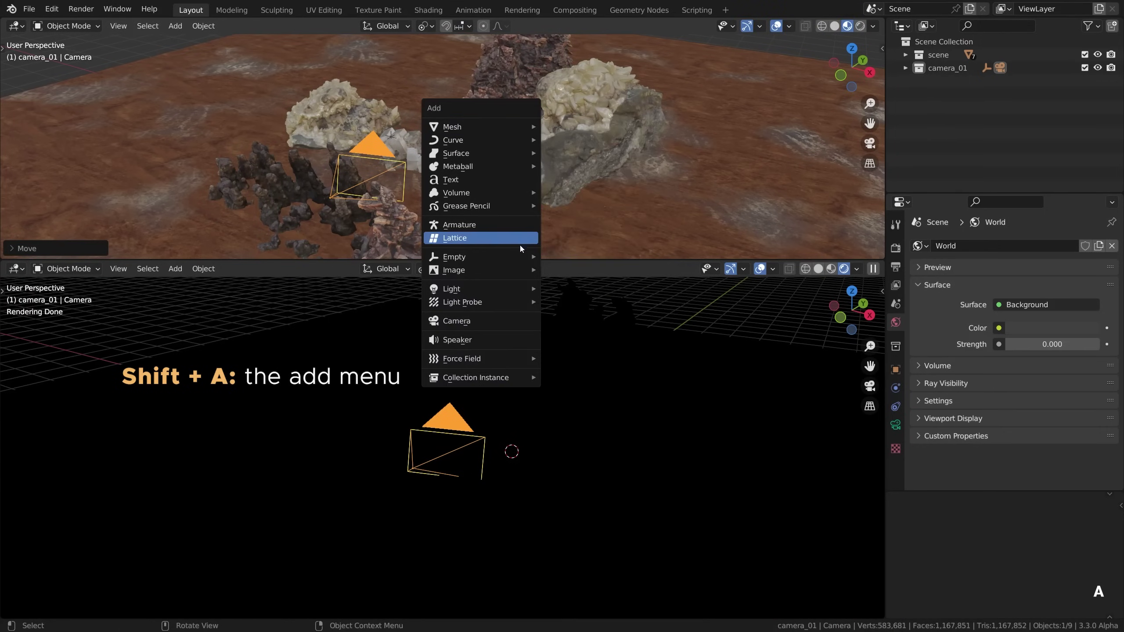
mouse_move(519, 289)
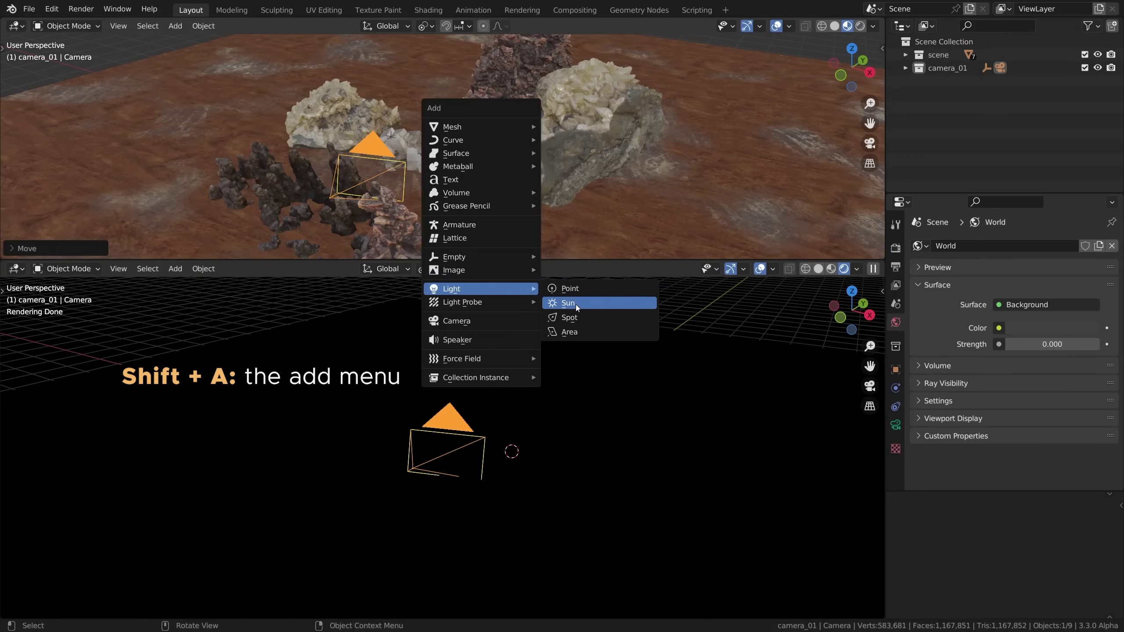
left_click(580, 332)
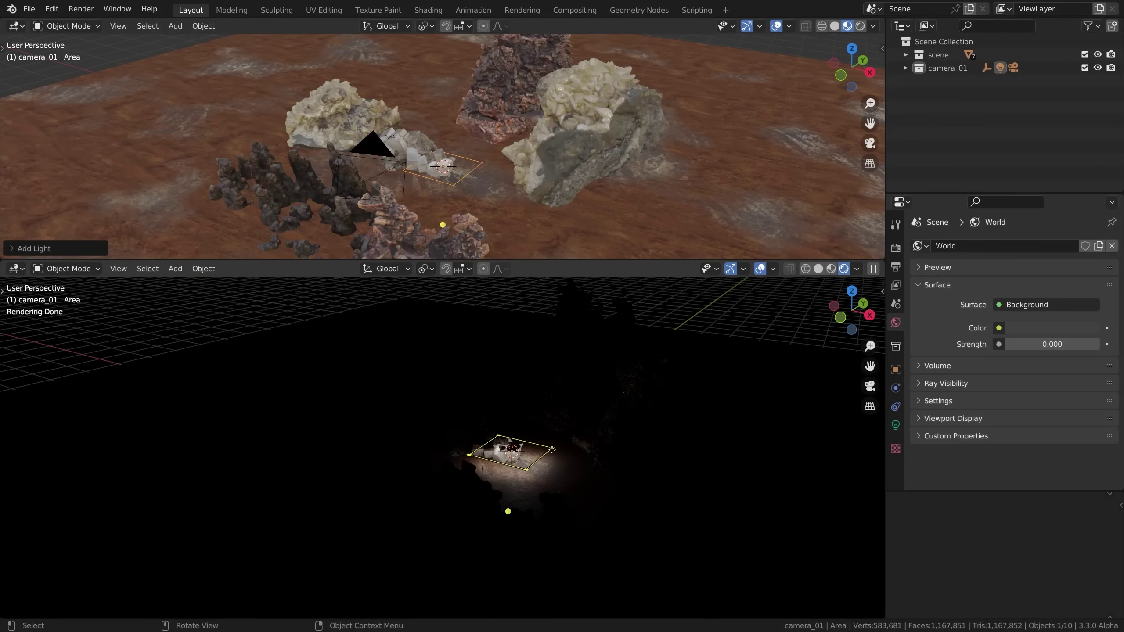
left_click_drag(552, 450, 682, 437)
key("Escape")
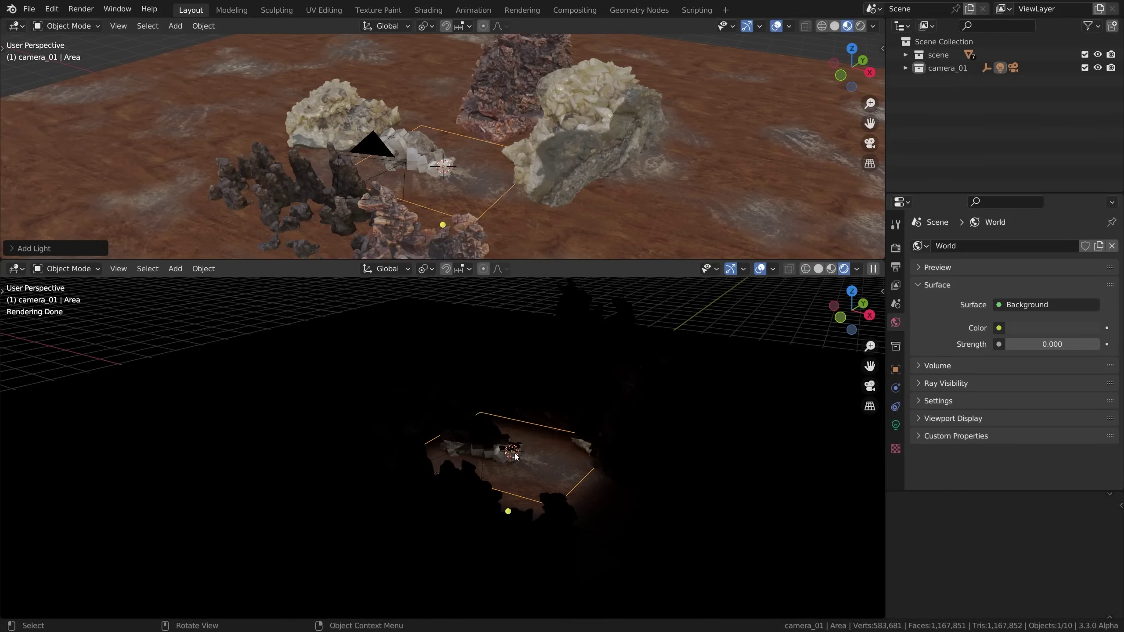
key("t")
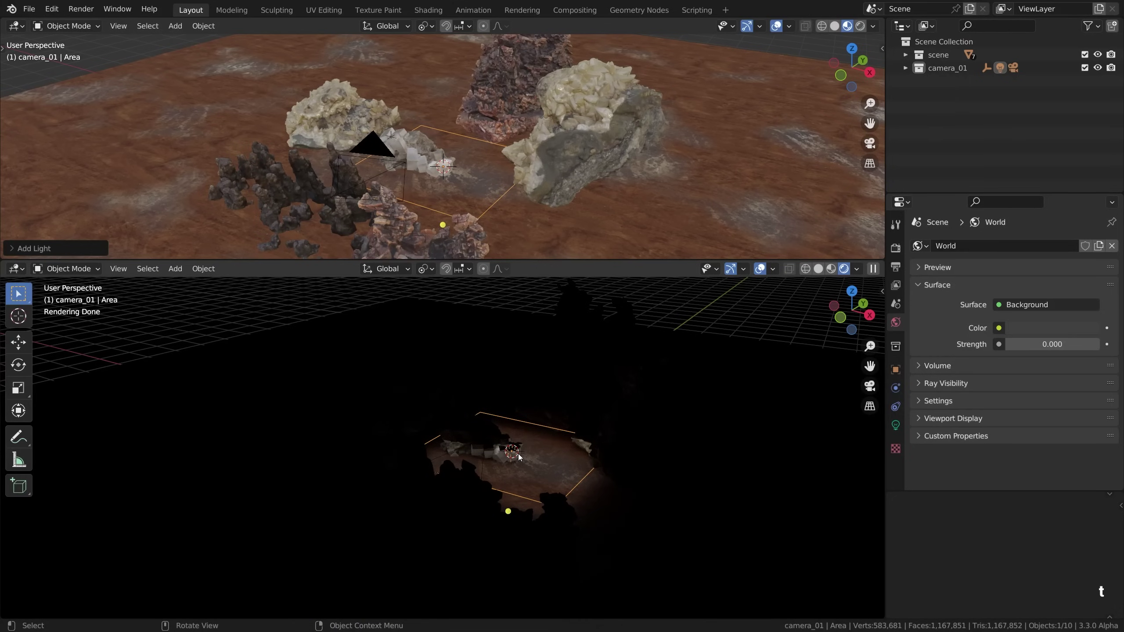
Step: Lift the area light along its blue Z arrow with the Transform gizmo, then return to Select Box
left_click(27, 345)
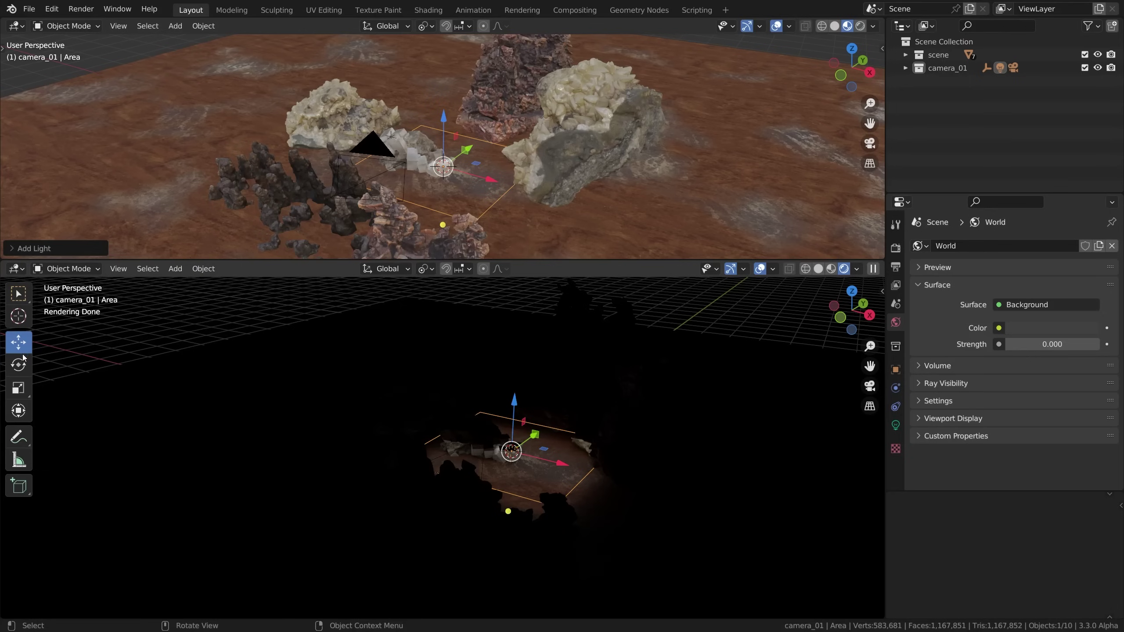
left_click(17, 411)
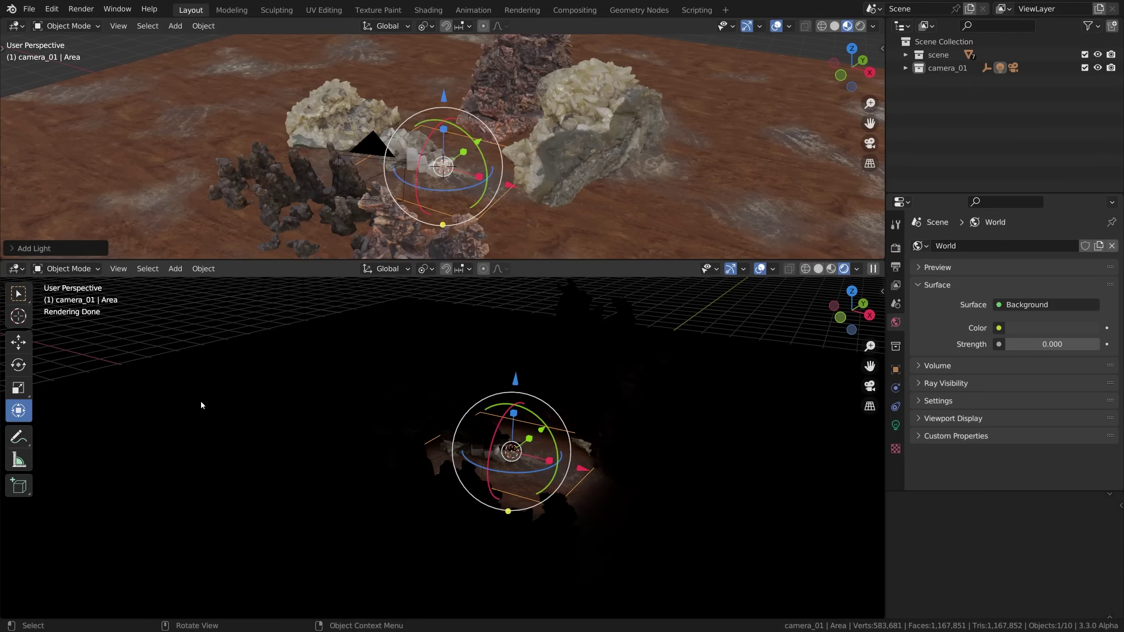
left_click_drag(515, 380, 529, 354)
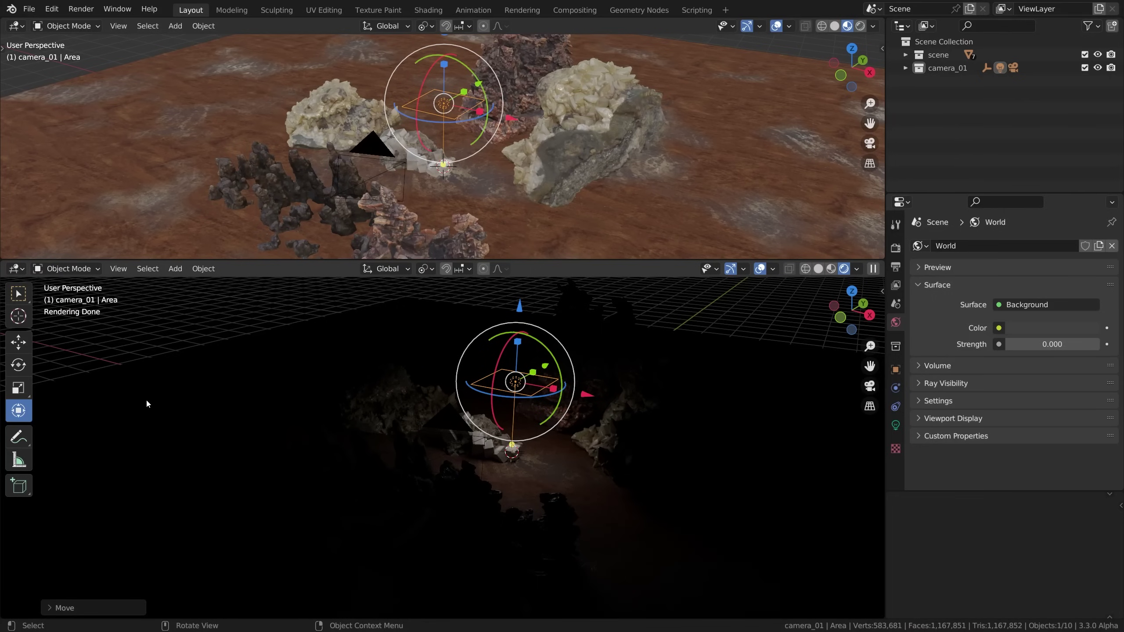
left_click(23, 299)
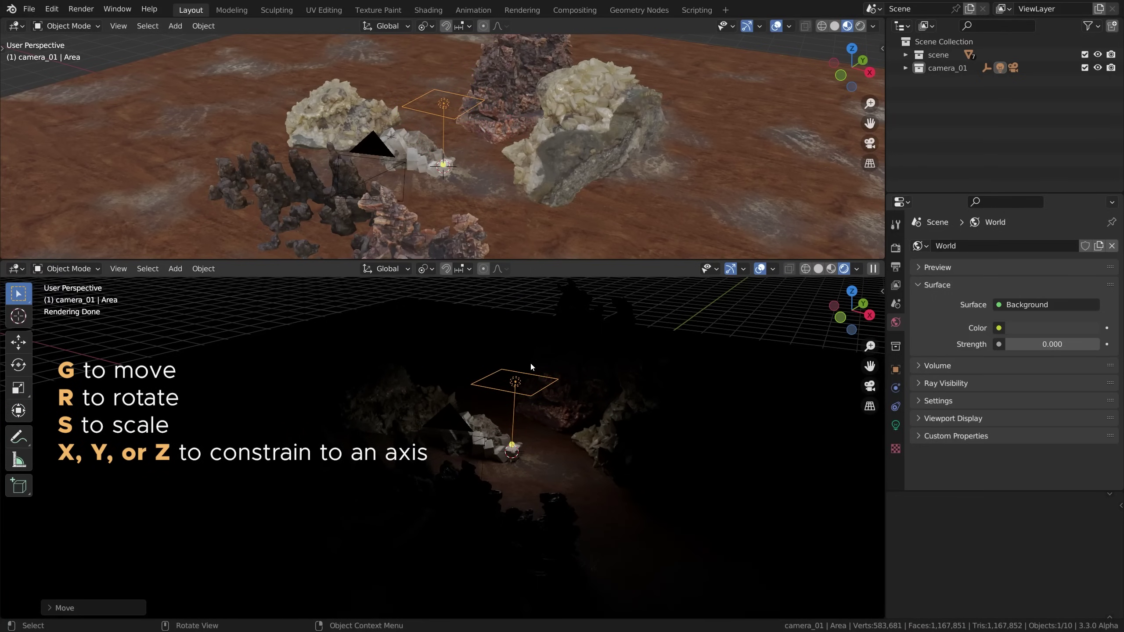
Step: Move the area light along Z with G, cancel a trial rotation, and scale the light up
key("g")
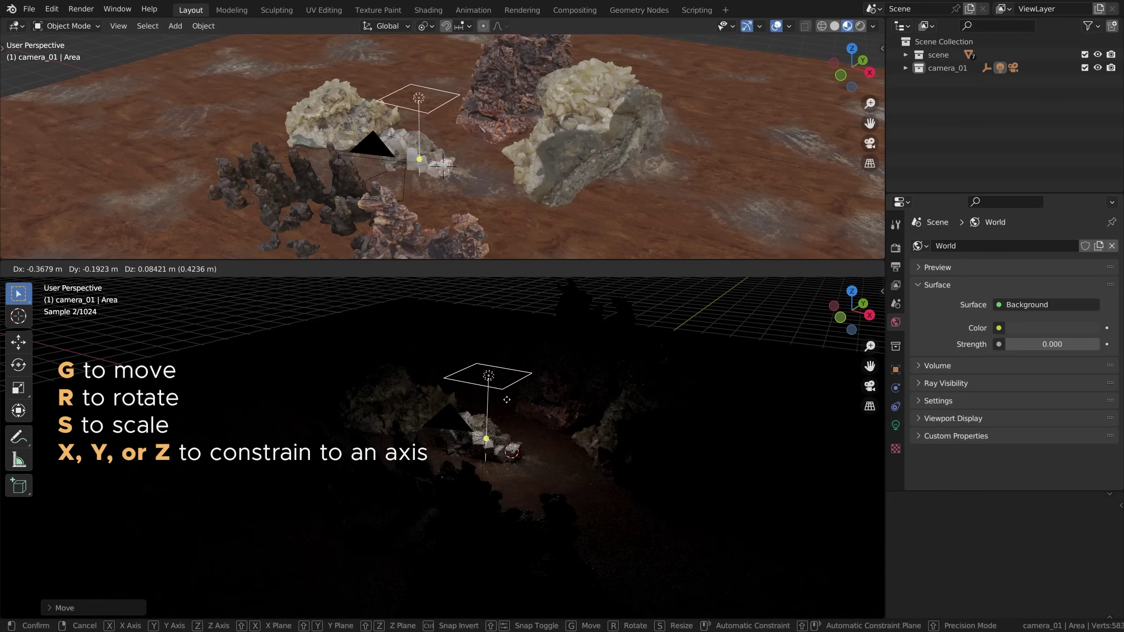
key("x")
key("z")
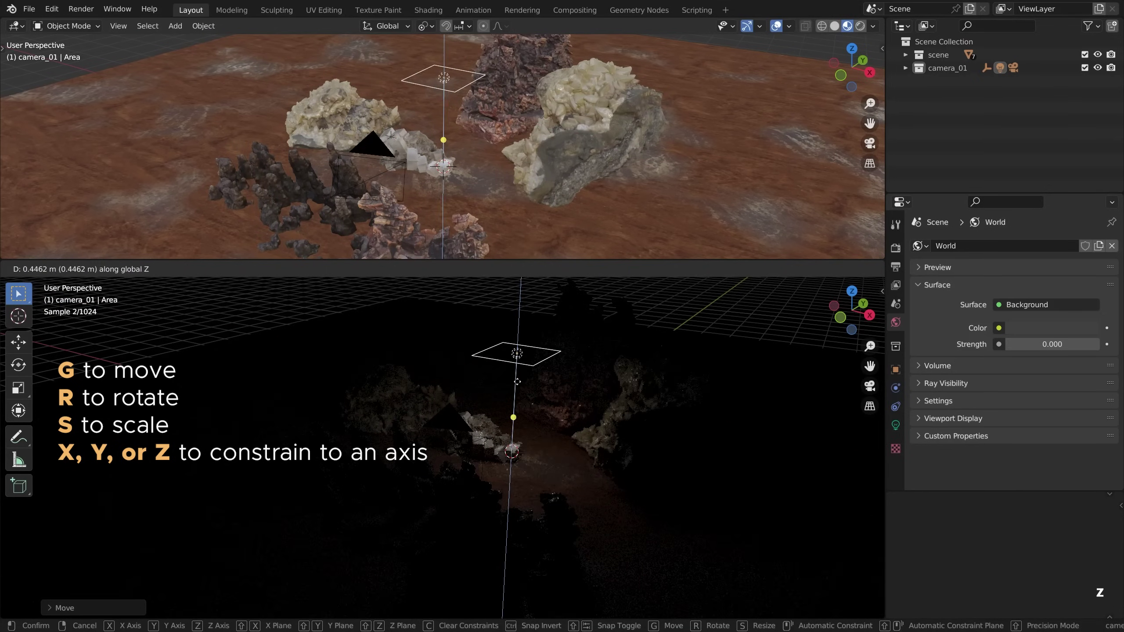
key("r")
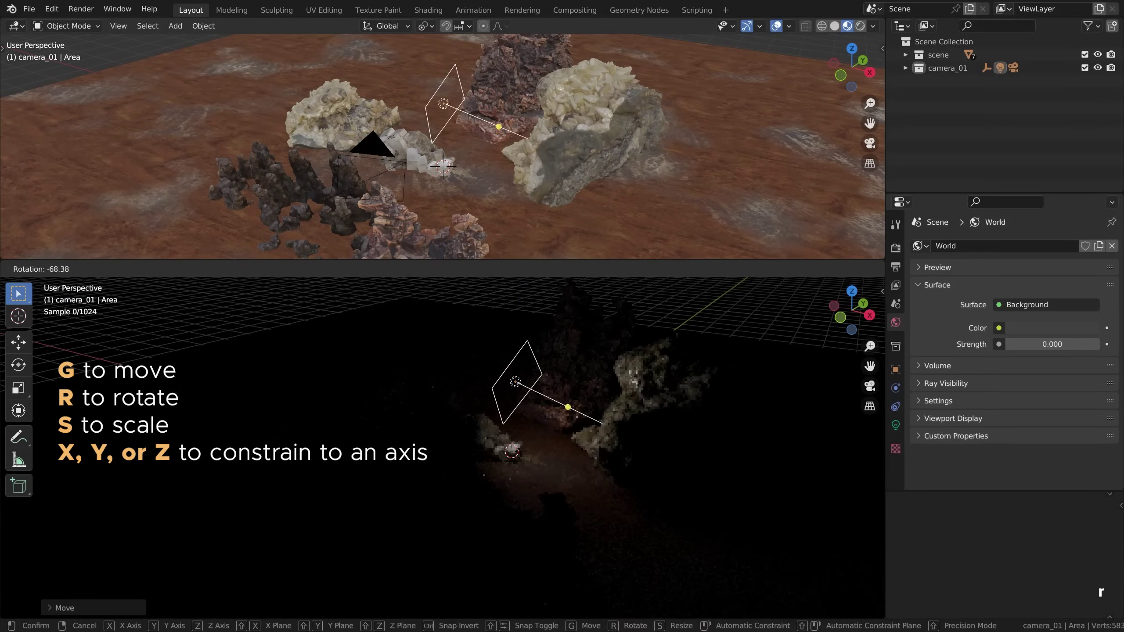
key("z")
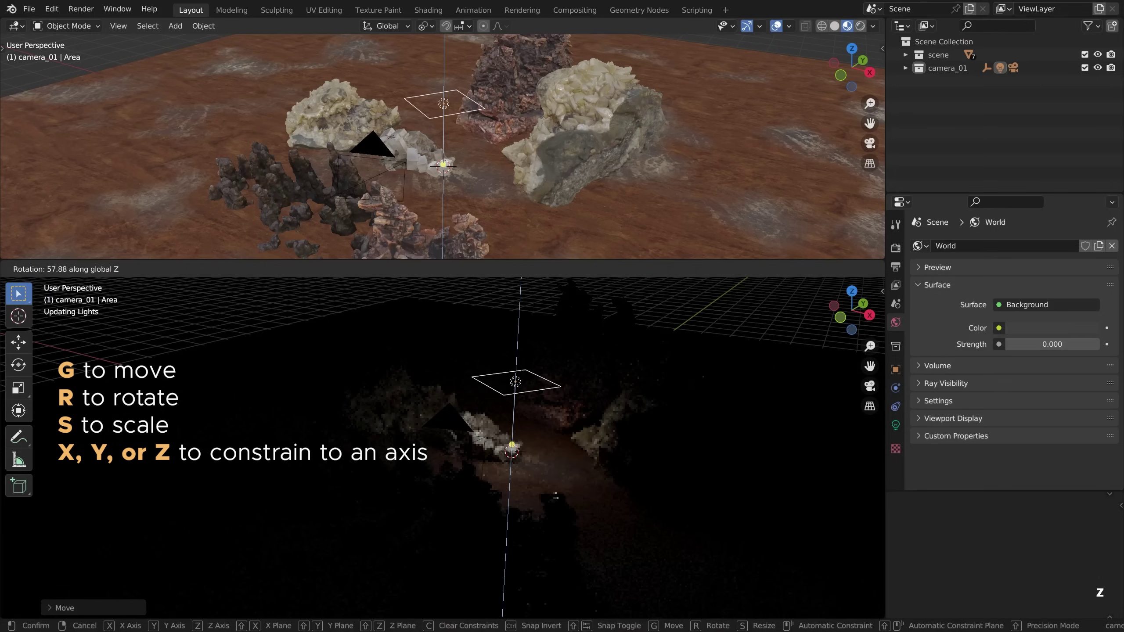
key("x")
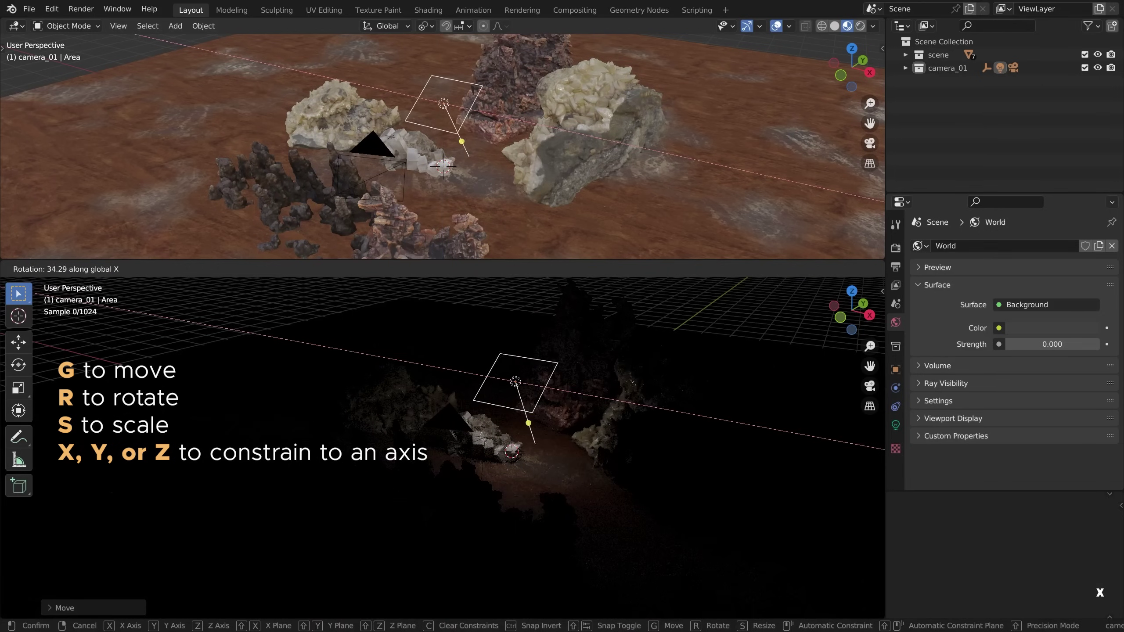
right_click(562, 328)
key("s")
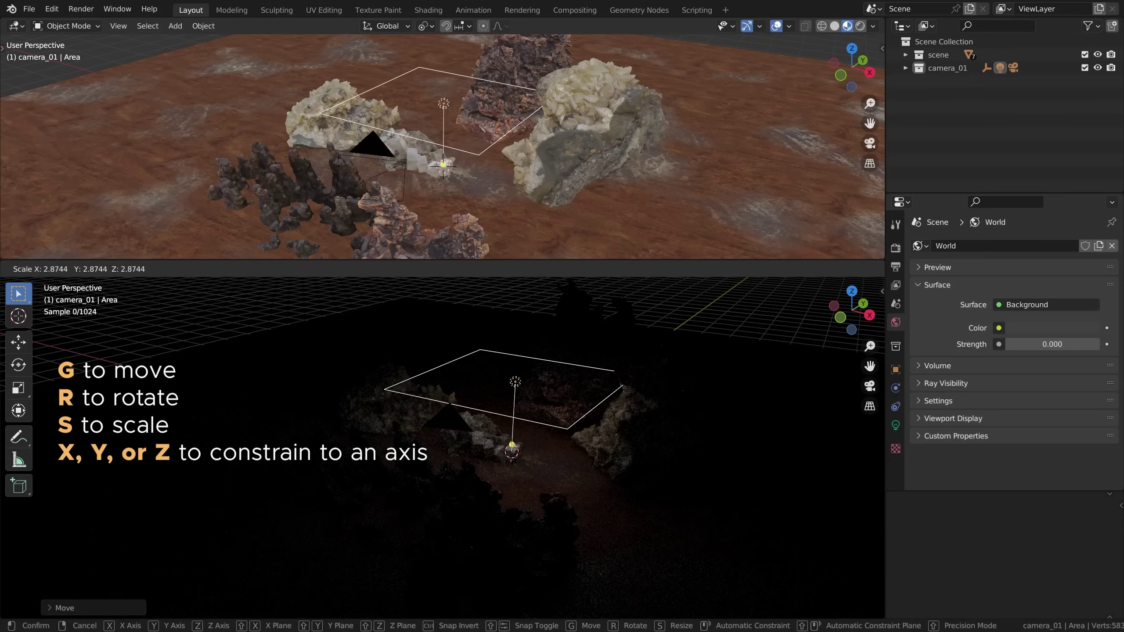
left_click(594, 384)
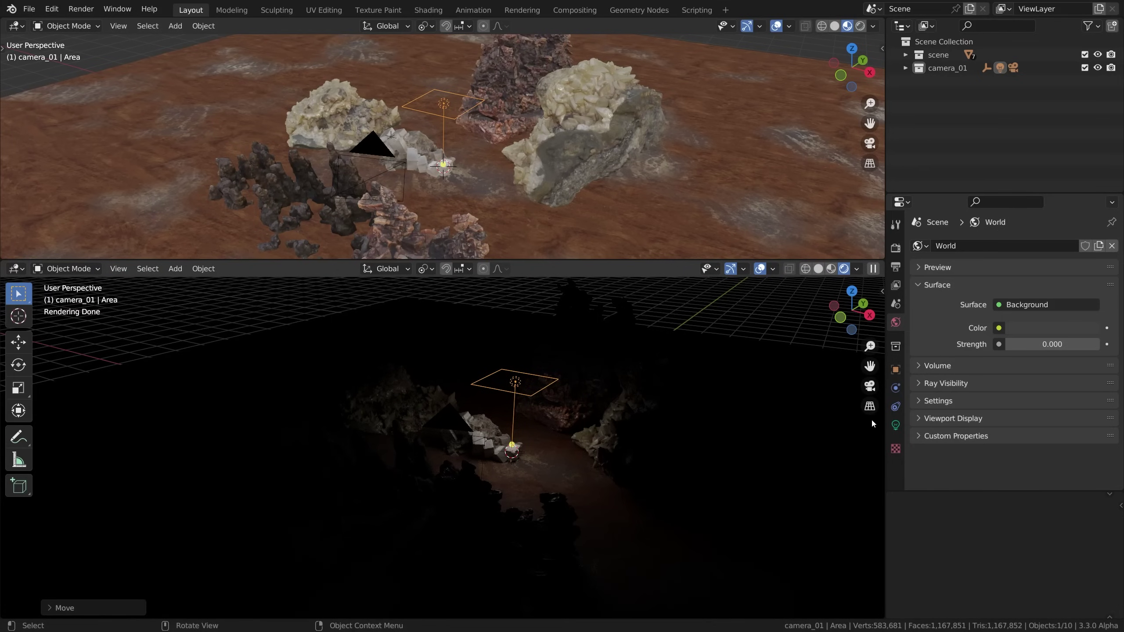
Step: Raise the area light's power to 100 W after trying a yellow-green tint
left_click(896, 426)
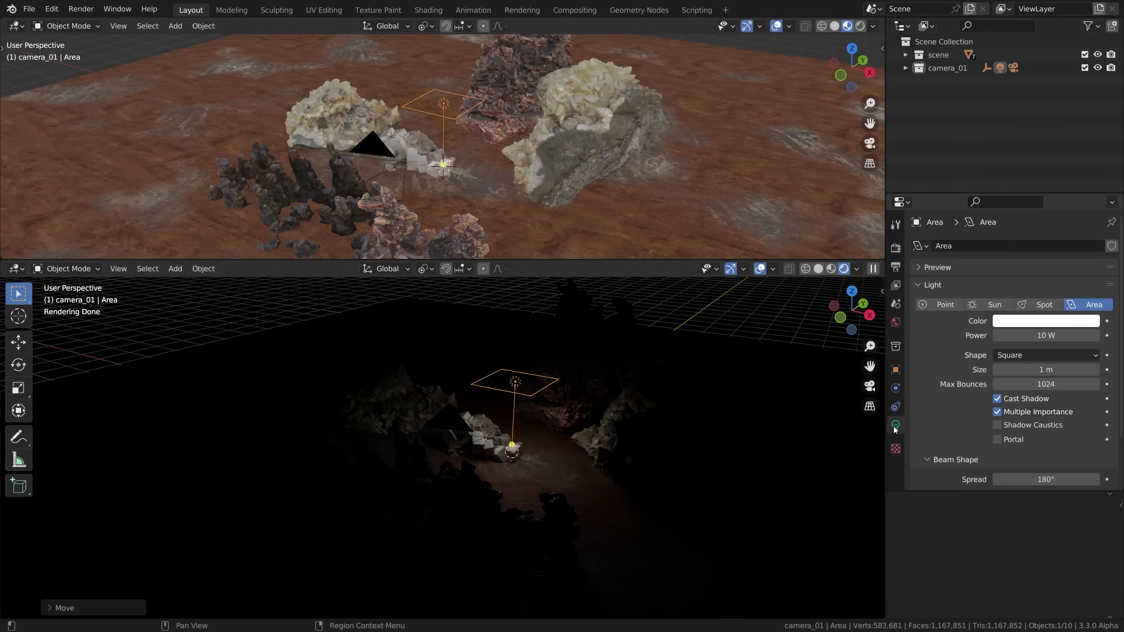
scroll(938, 403, "down", 1)
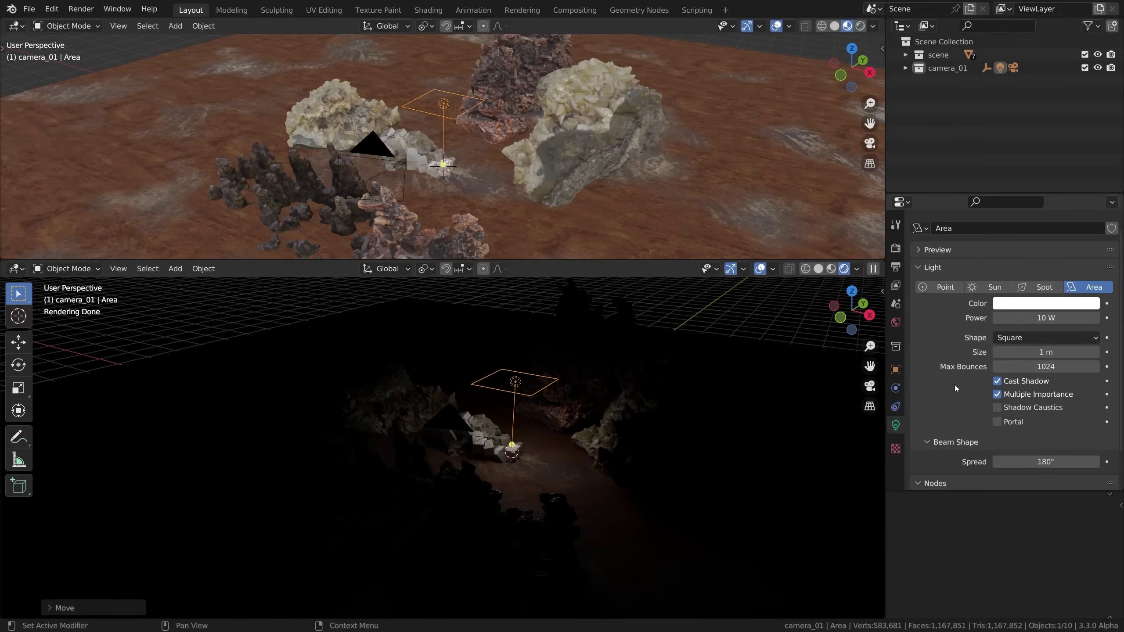
left_click(1046, 305)
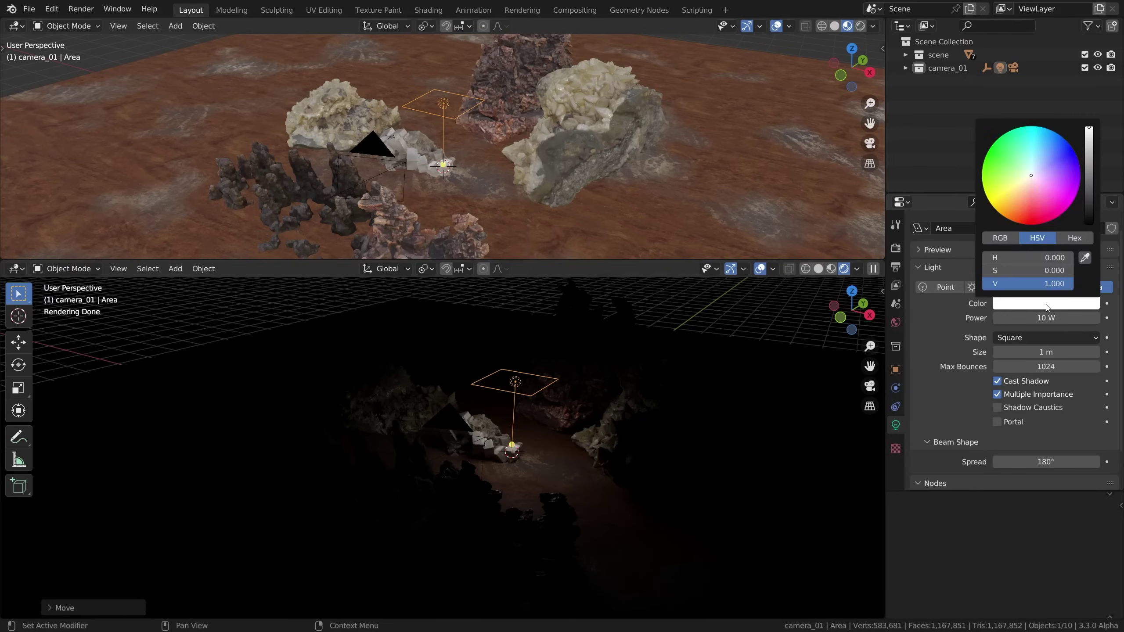
mouse_move(1032, 199)
left_mouse_down()
mouse_move(1012, 172)
mouse_move(1038, 168)
mouse_move(1032, 174)
left_mouse_up()
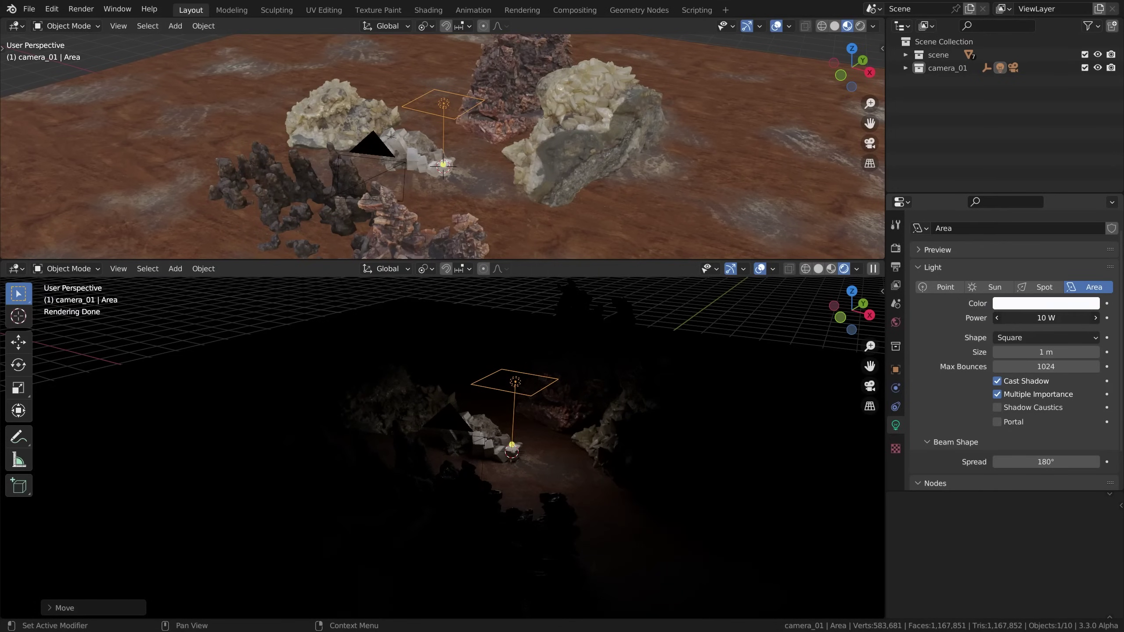
left_click_drag(1046, 317, 1080, 317)
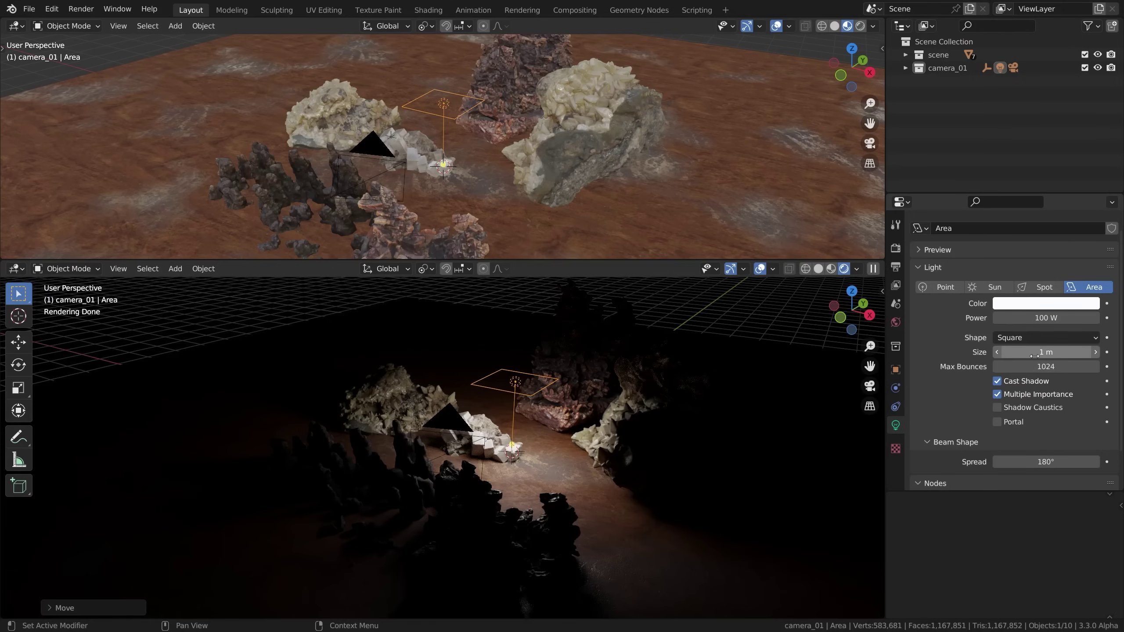
Step: Test a larger light size and disabled shadows, keeping 1 m size and shadows on
left_click_drag(1032, 354, 1115, 353)
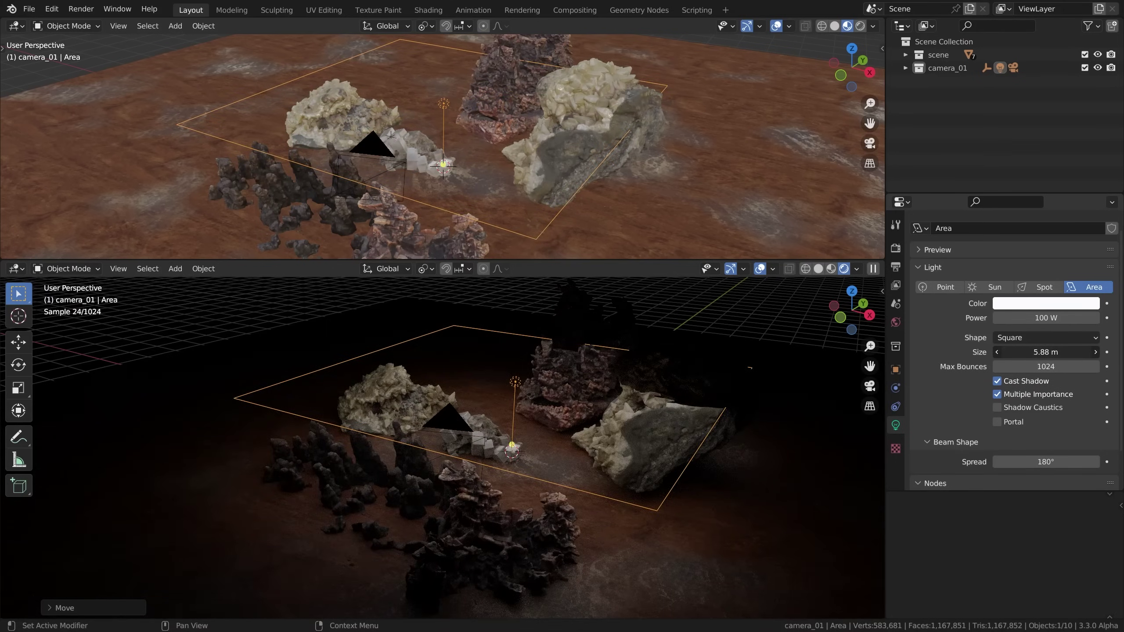
key("Escape")
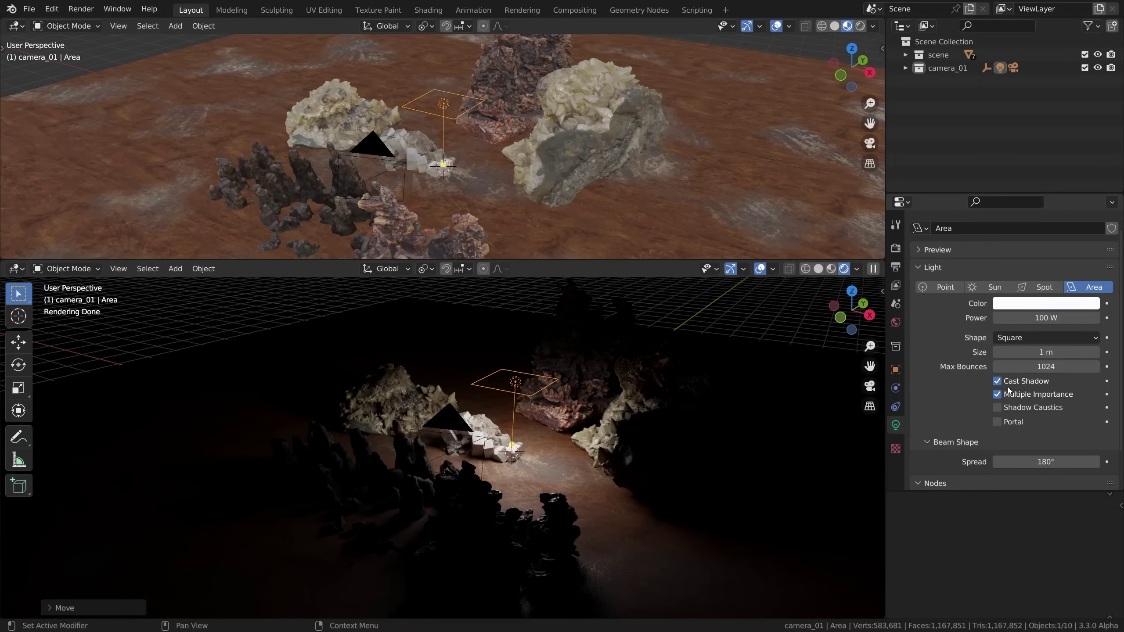
left_click(1003, 382)
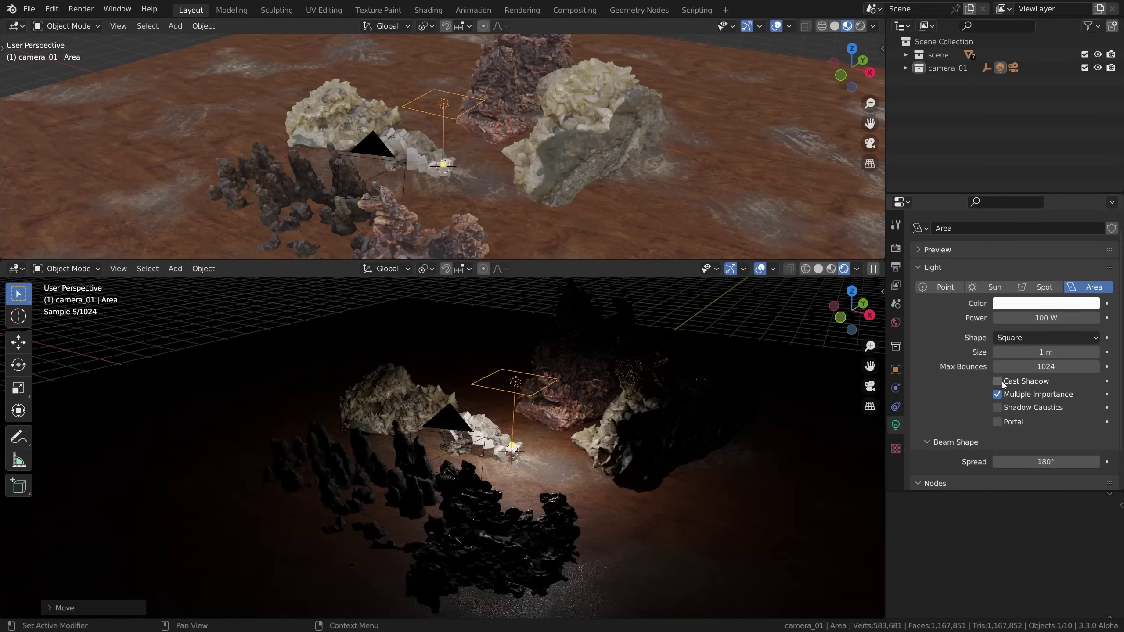
left_click(1002, 382)
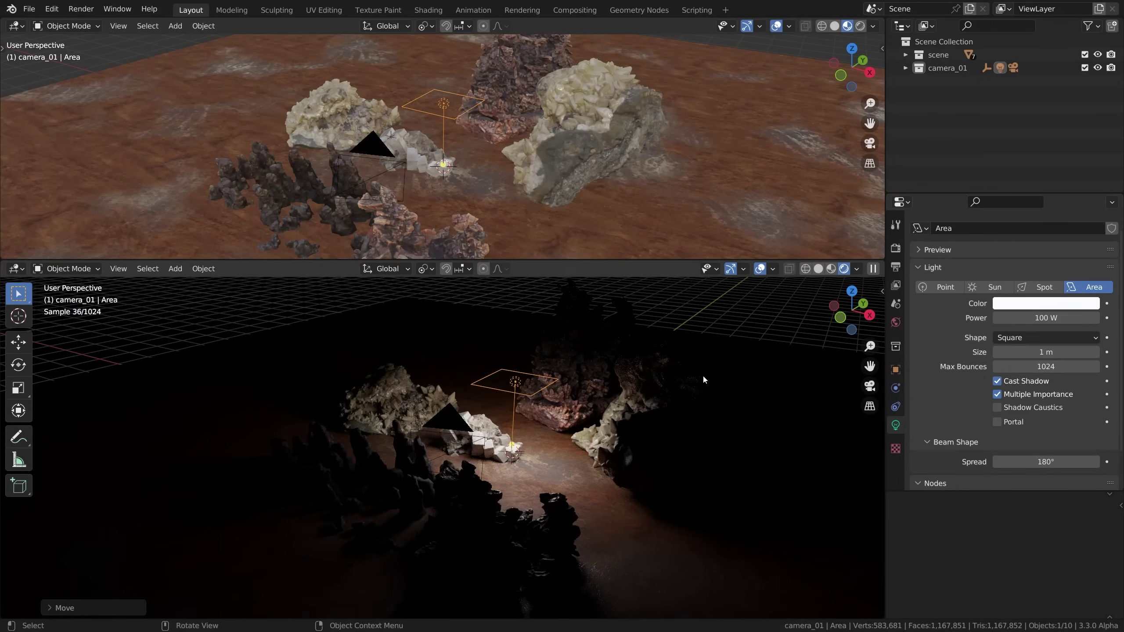
Step: Orbit the rendered view and try moving the area light further right
left_click_drag(699, 374, 553, 439, "alt")
scroll(552, 438, "up", 6)
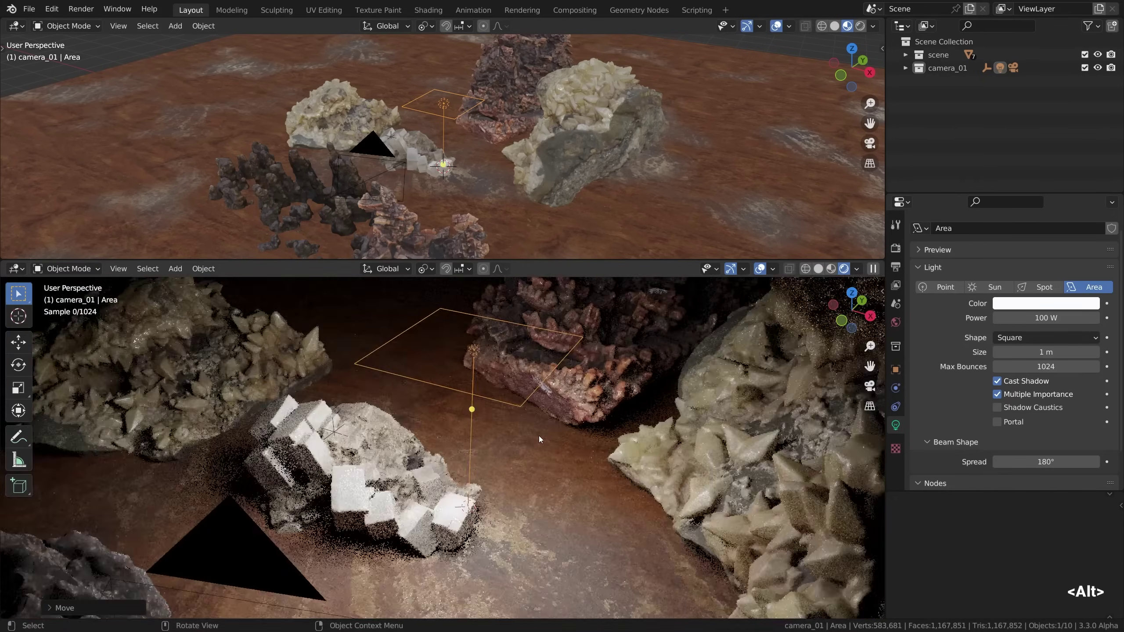
scroll(538, 436, "down", 5)
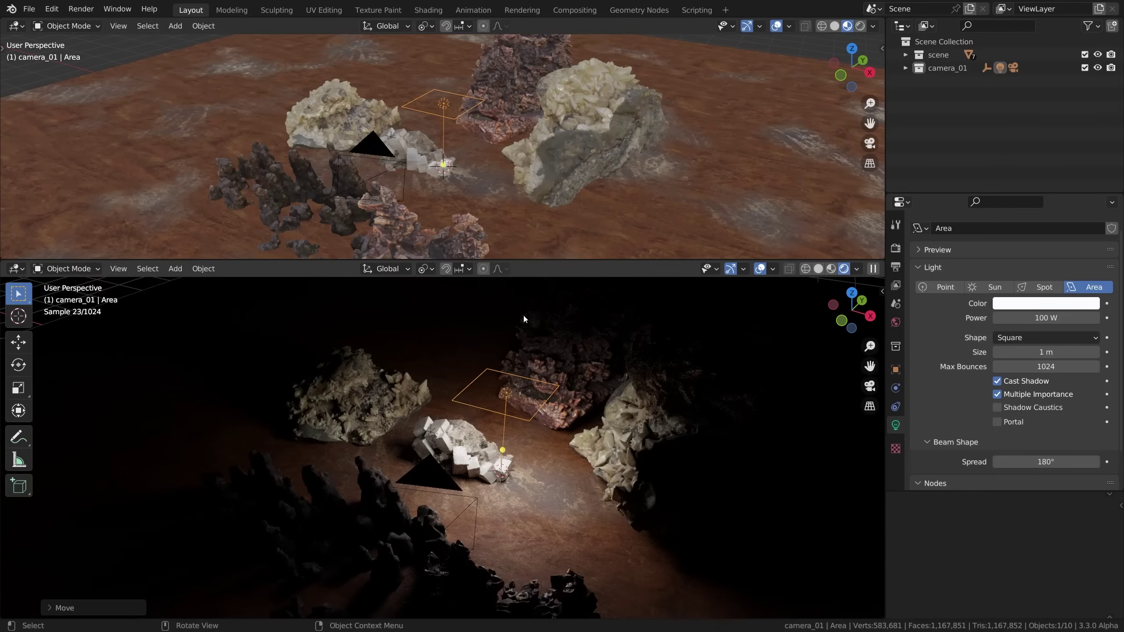
key("g")
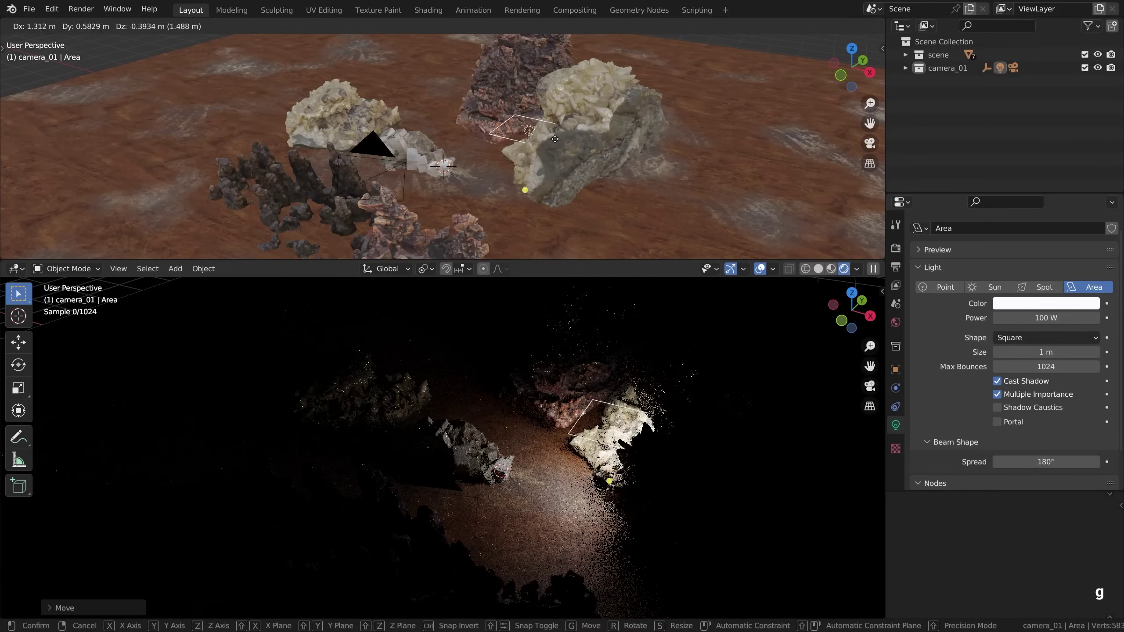
left_click(504, 139)
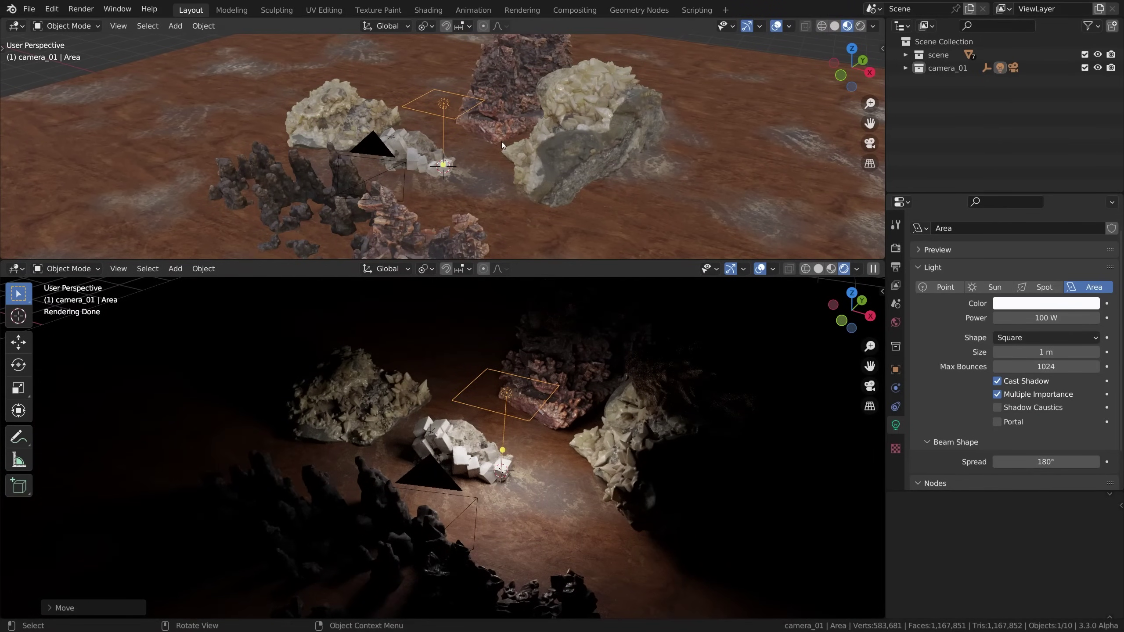
Step: Hide the overlays in the rendered lower view
left_click(760, 269)
left_click(761, 268)
left_click(760, 269)
Step: Enlarge the area light to about 1.43 m with its size gizmo
key("g")
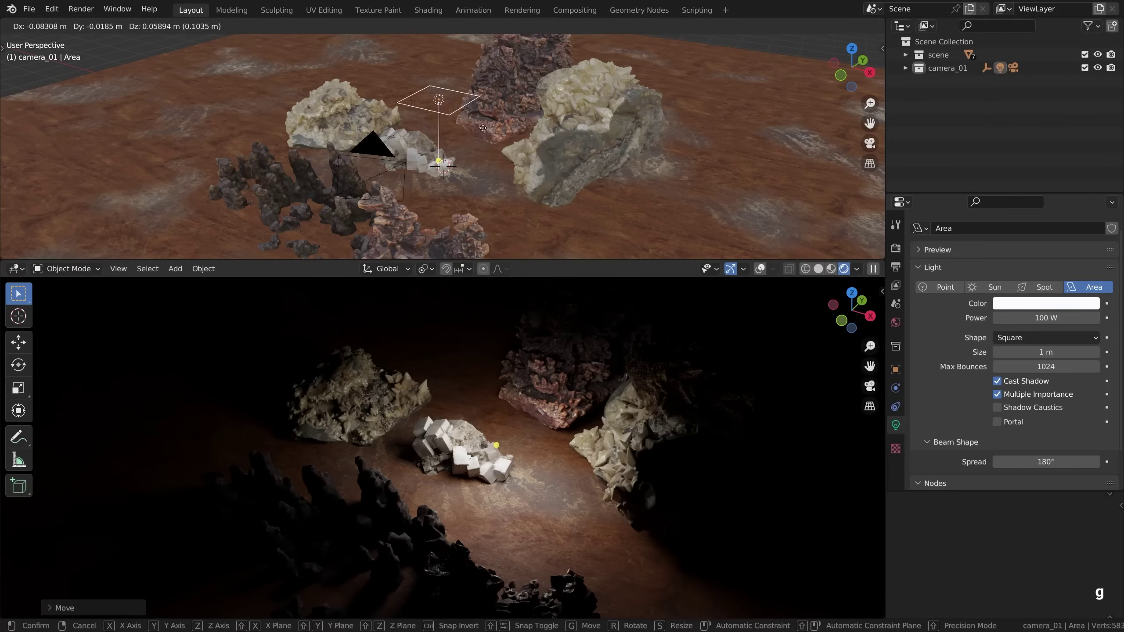
key("Escape")
middle_click_drag(447, 133, 490, 125, "alt")
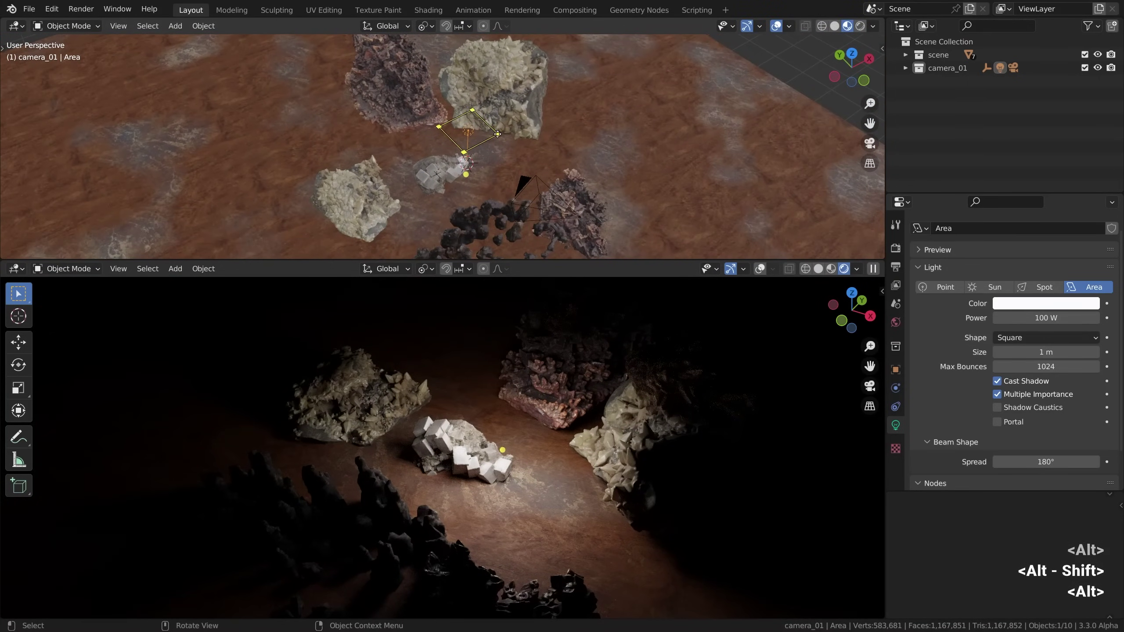
left_click_drag(497, 134, 524, 132)
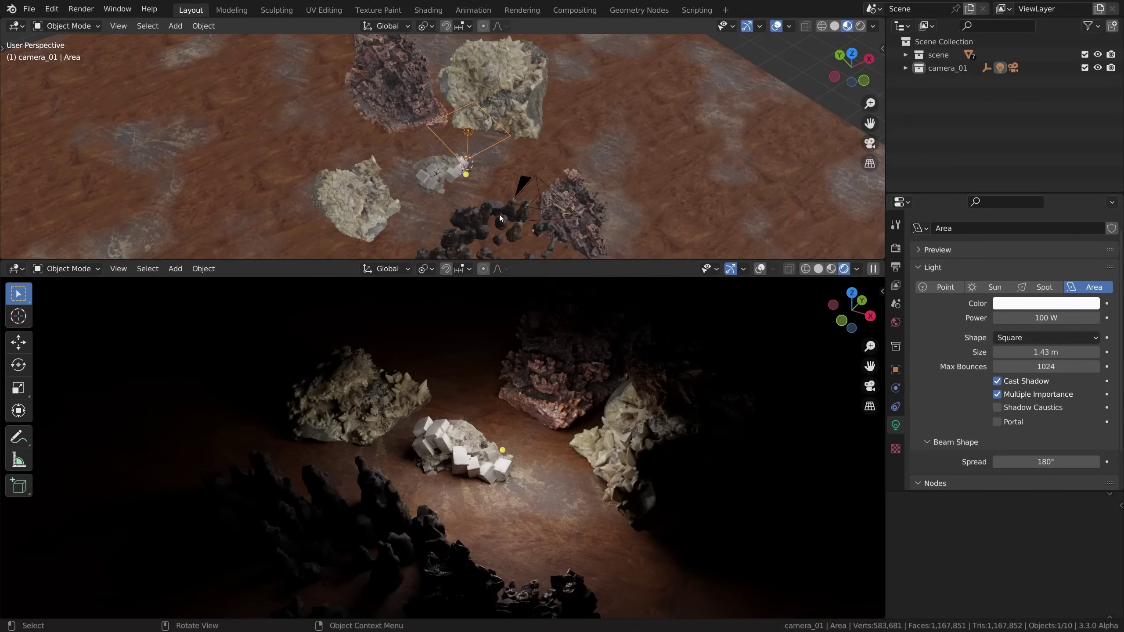
Step: Make camera_01 the active camera and view the white crystal cubes through it
left_click(524, 185)
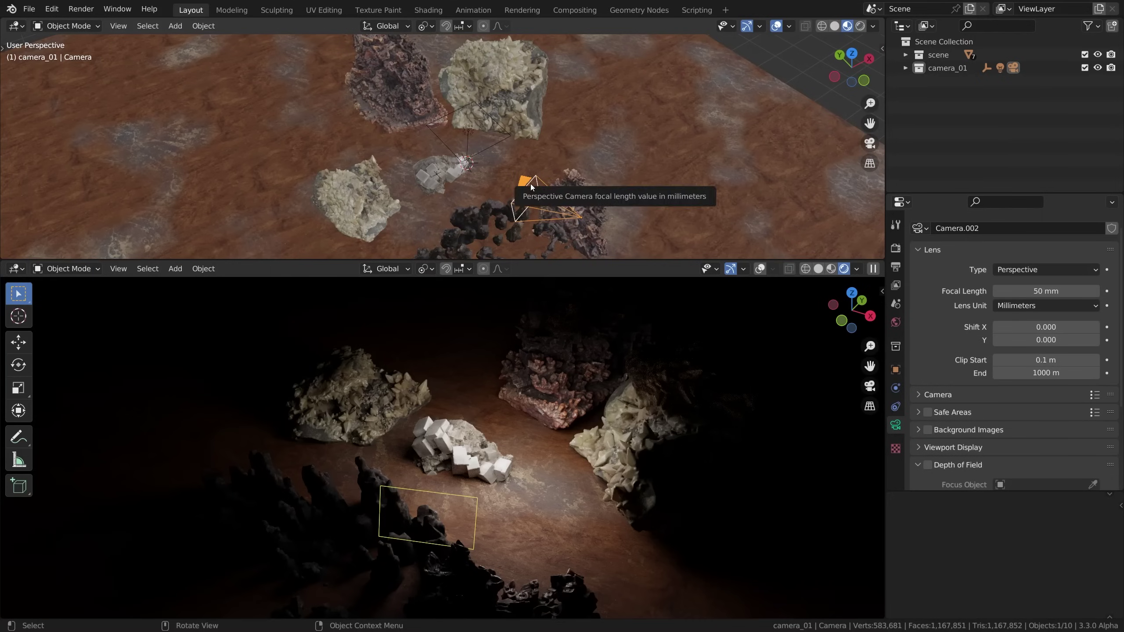
left_click(904, 68)
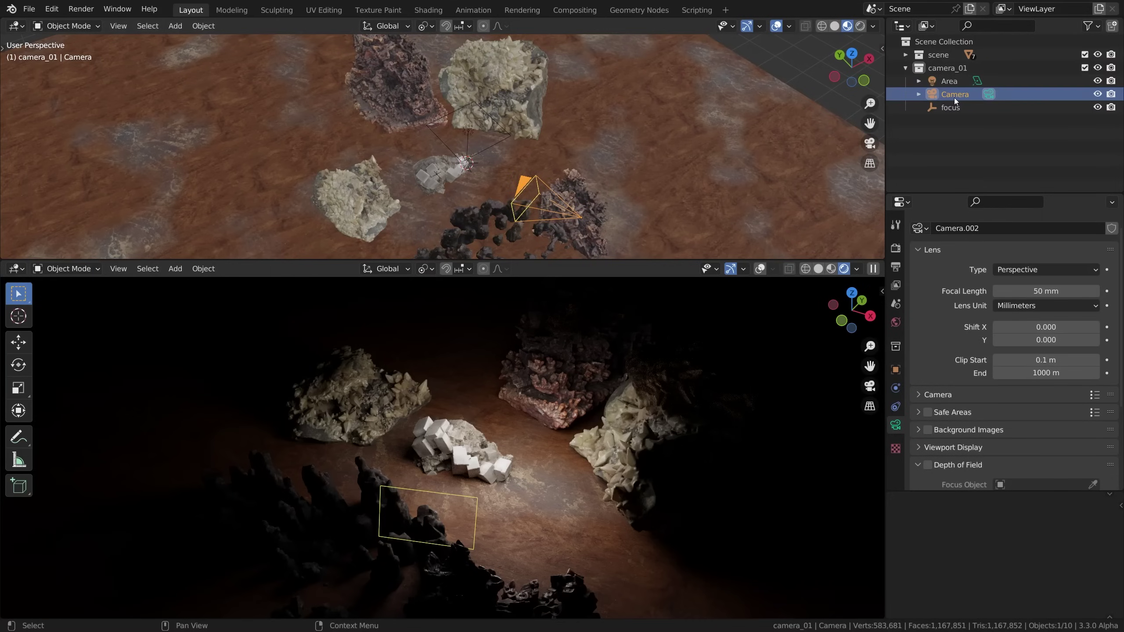
left_click(906, 68)
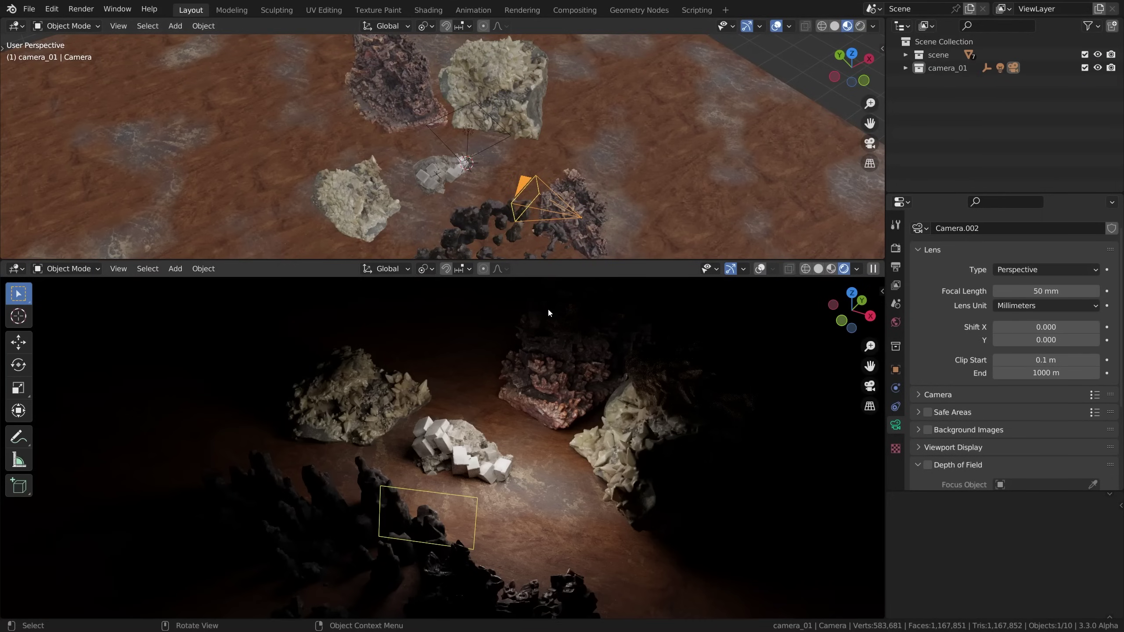
key("ctrl+KP_0")
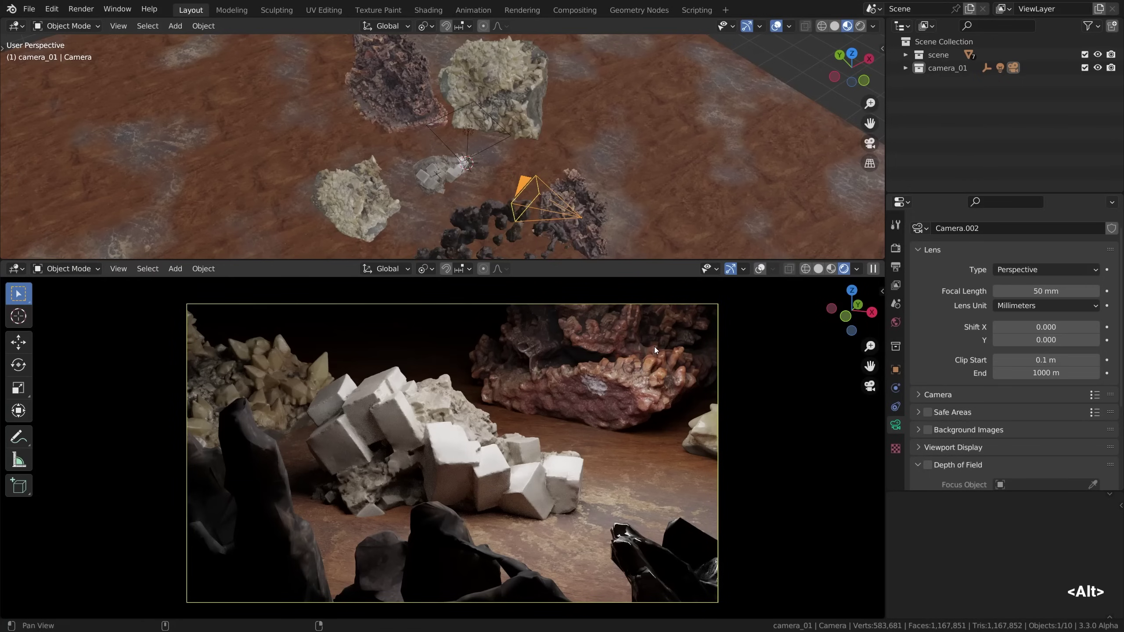
middle_click_drag(654, 347, 663, 339, "shift")
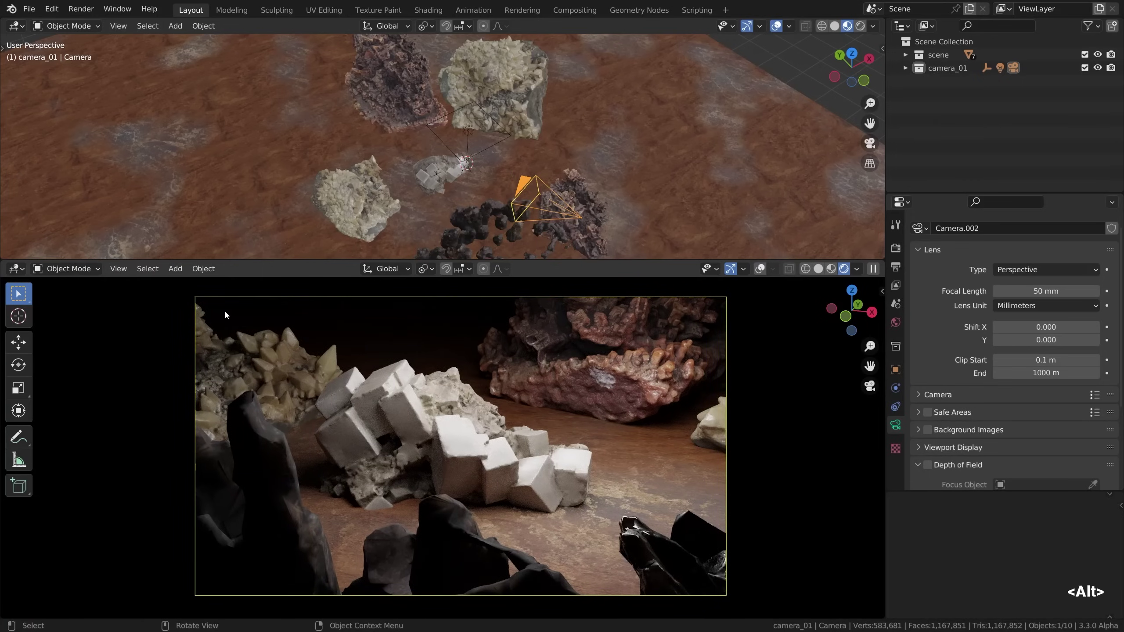
Step: Draw render regions with Ctrl+B, finally spanning the full camera frame
key("ctrl+b")
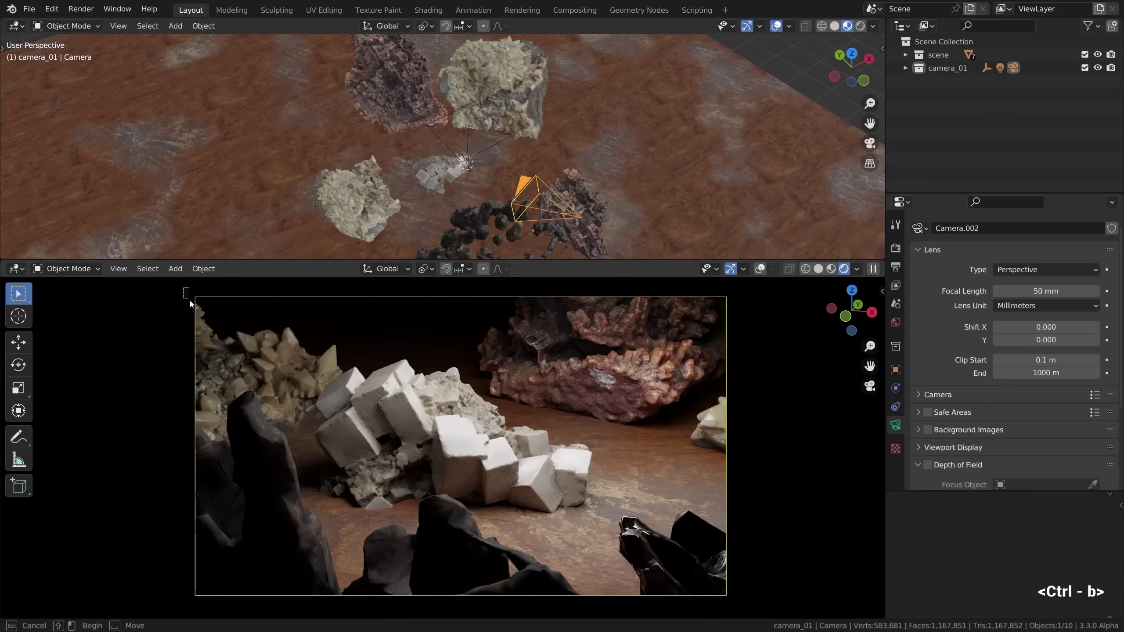
left_click_drag(188, 297, 737, 601)
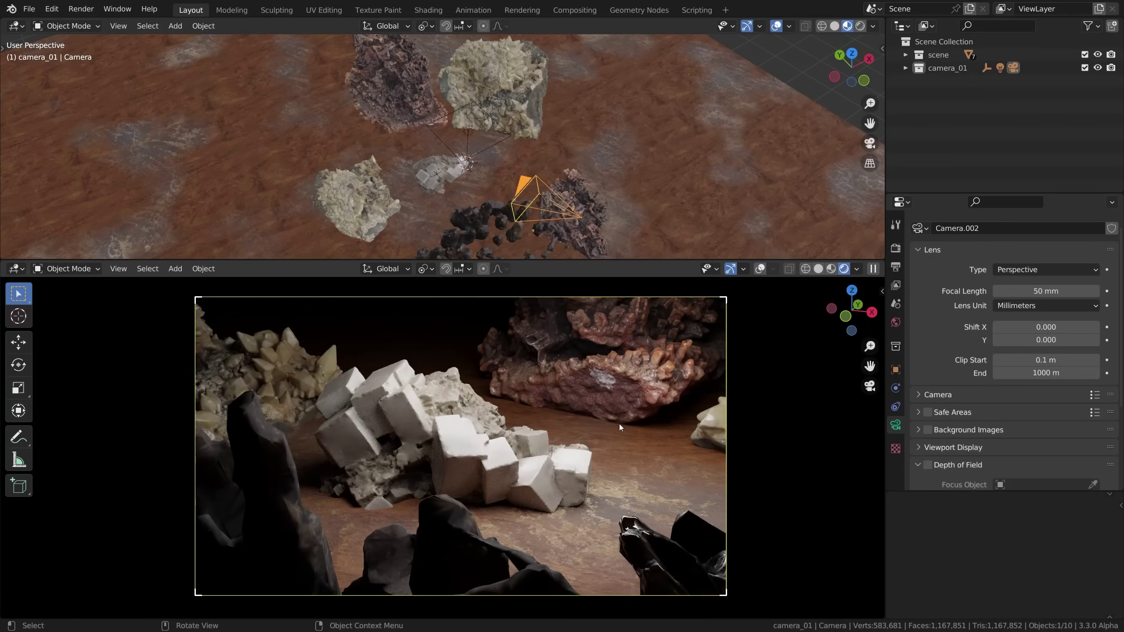
key("ctrl+b")
left_click_drag(393, 351, 592, 491)
key("ctrl+b")
left_click_drag(294, 350, 519, 470)
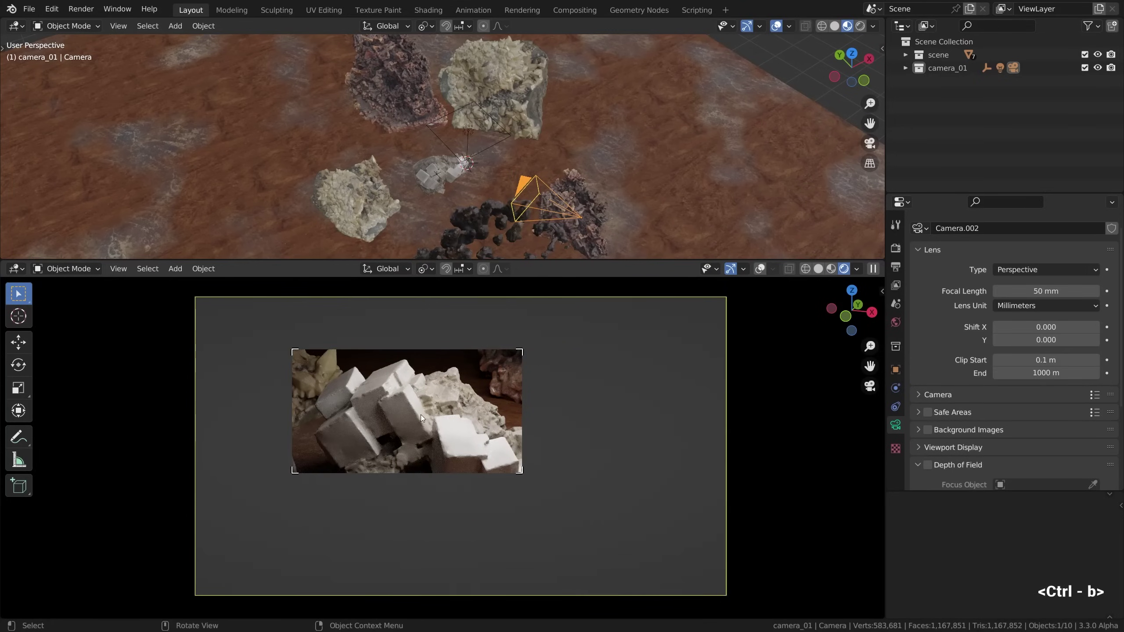
key("ctrl+b")
left_click_drag(163, 289, 736, 604)
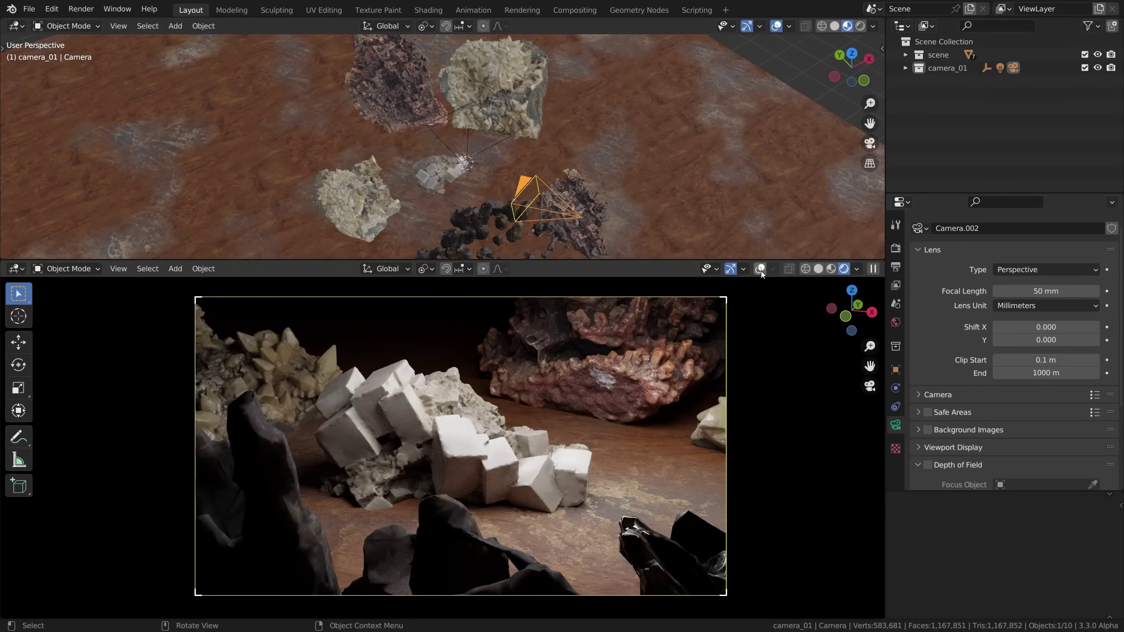
Step: Show overlays again and keep Render Region enabled in Output Properties
left_click(761, 269)
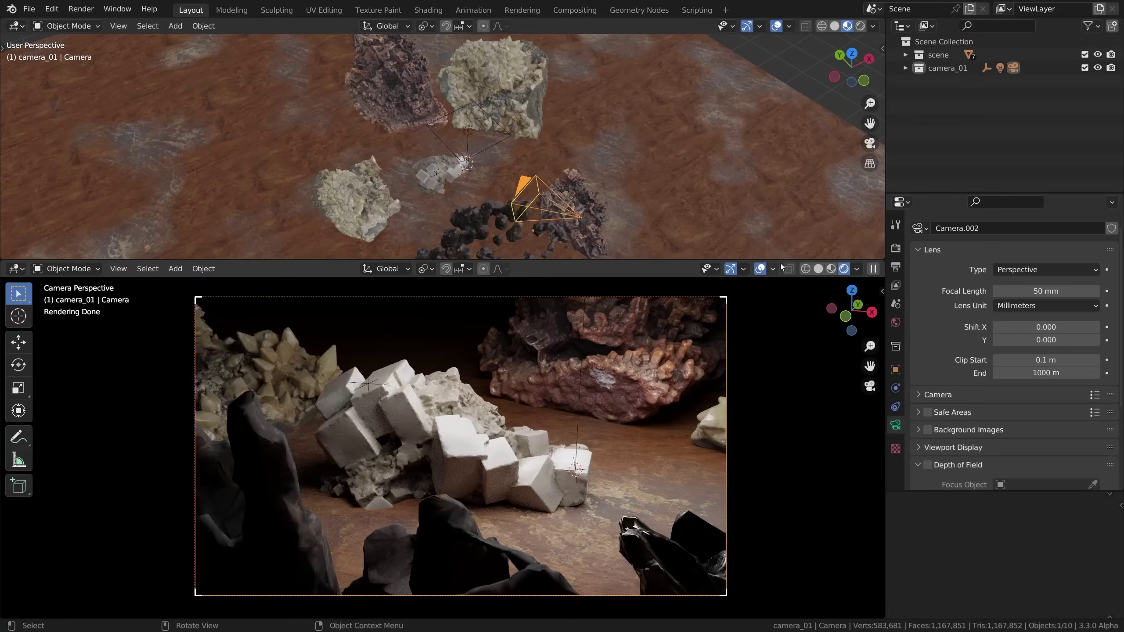
left_click(896, 267)
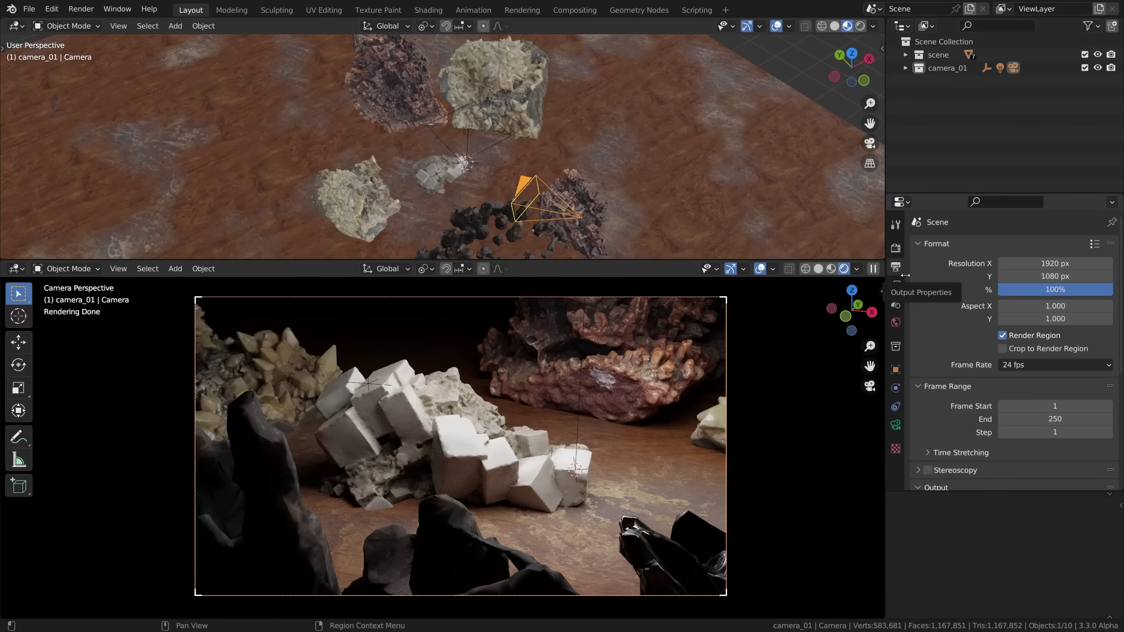
left_click(1004, 335)
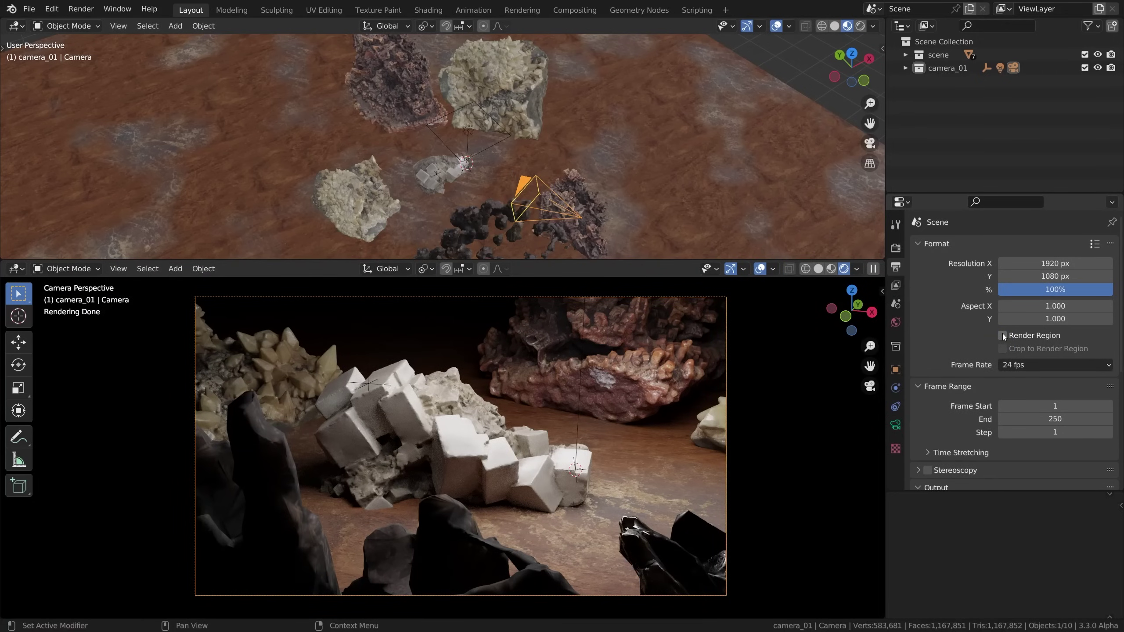
left_click(1003, 335)
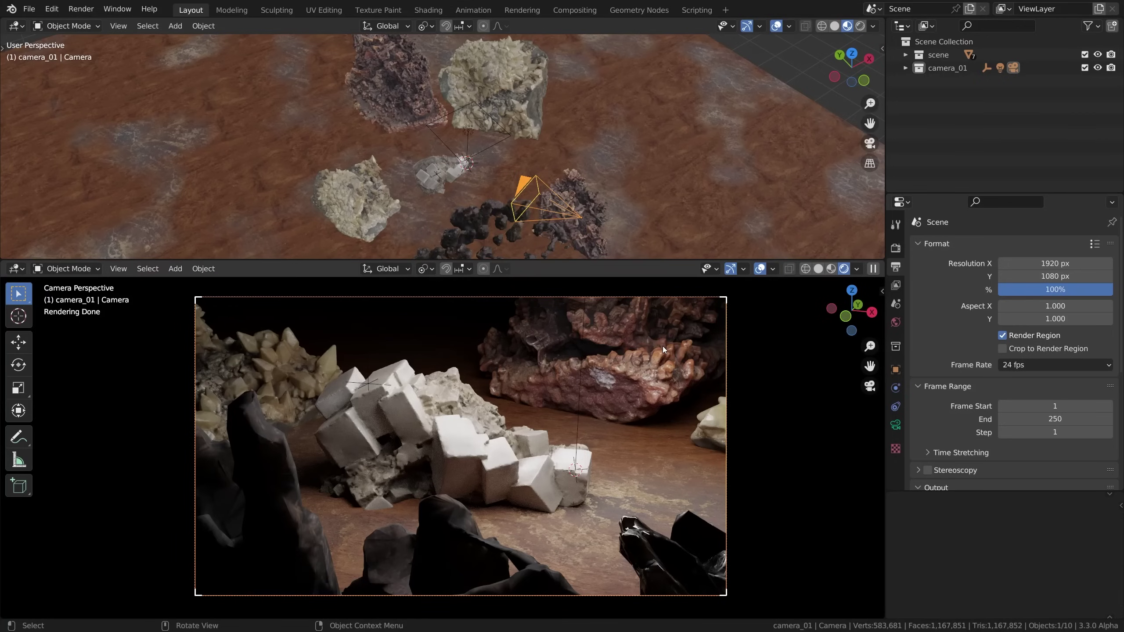
left_click(835, 270)
left_click(834, 271)
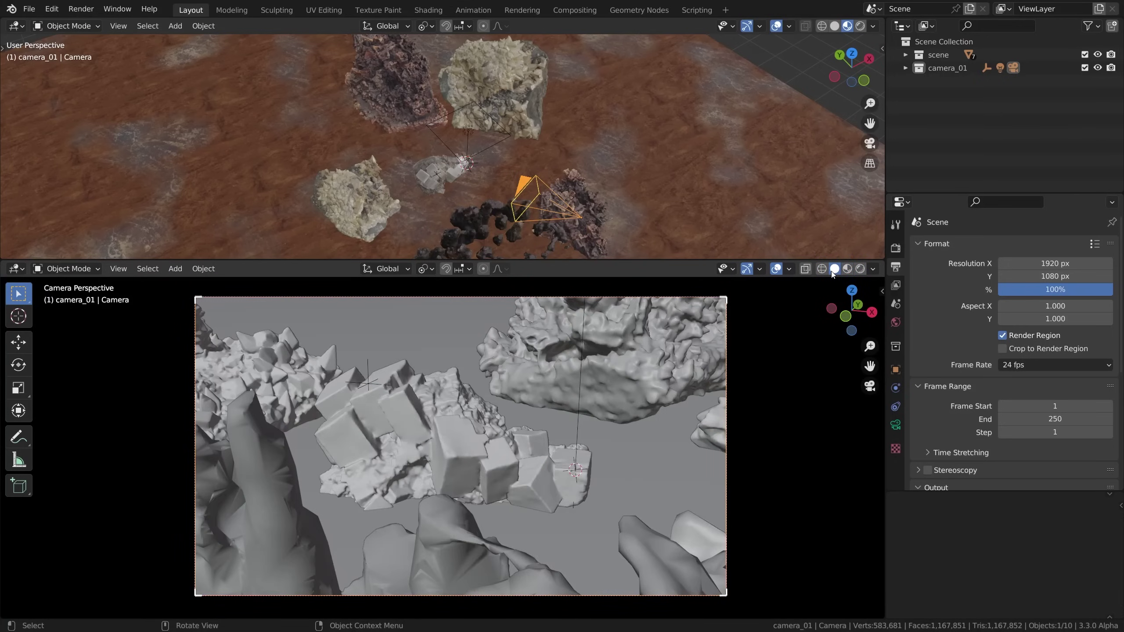
left_click(848, 269)
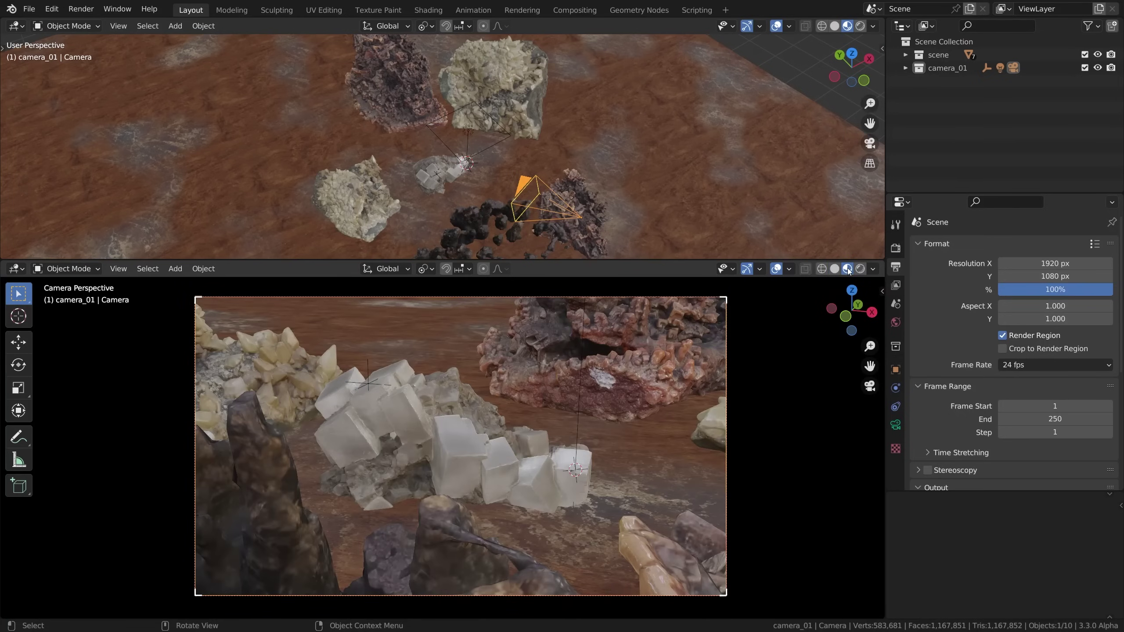
left_click(859, 270)
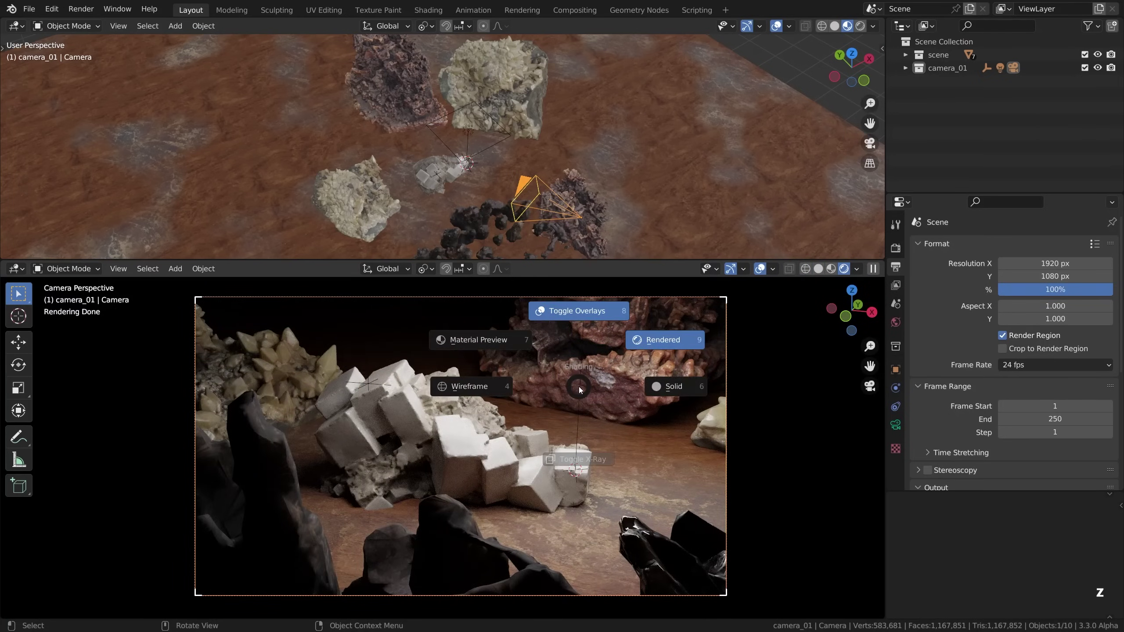
left_click(654, 388)
key("z")
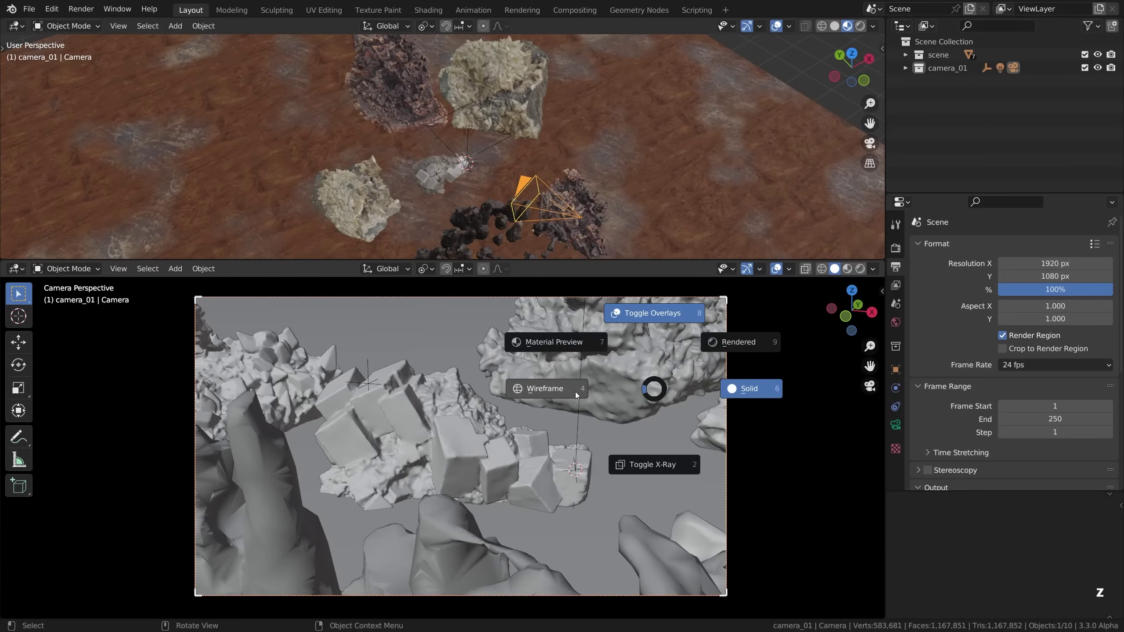
left_click(575, 392)
key("z")
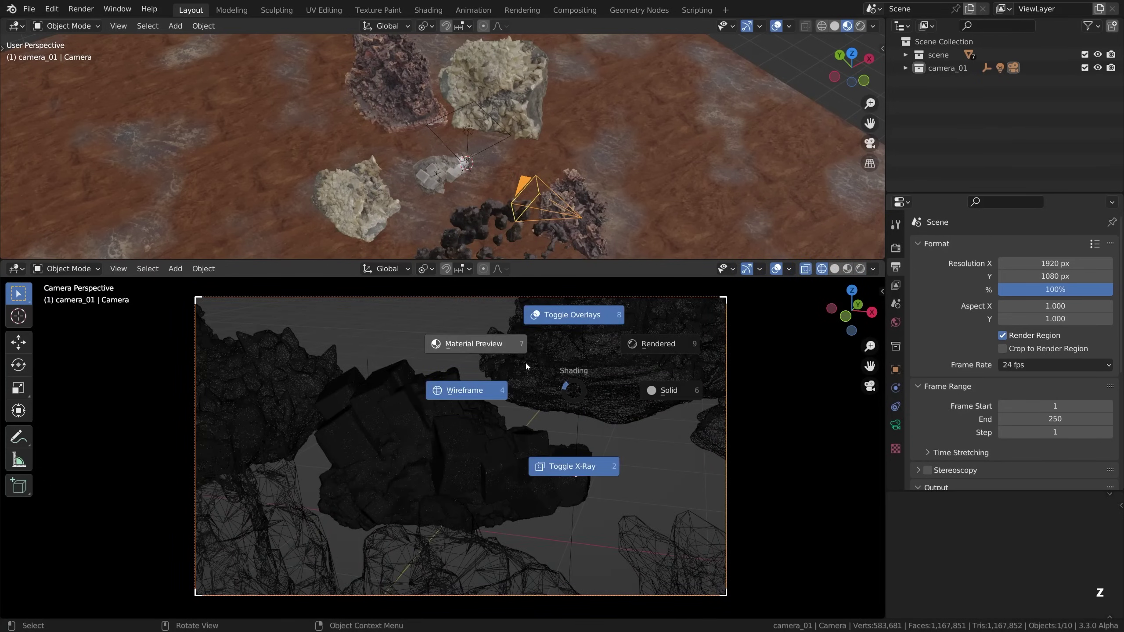
left_click(517, 350)
key("z")
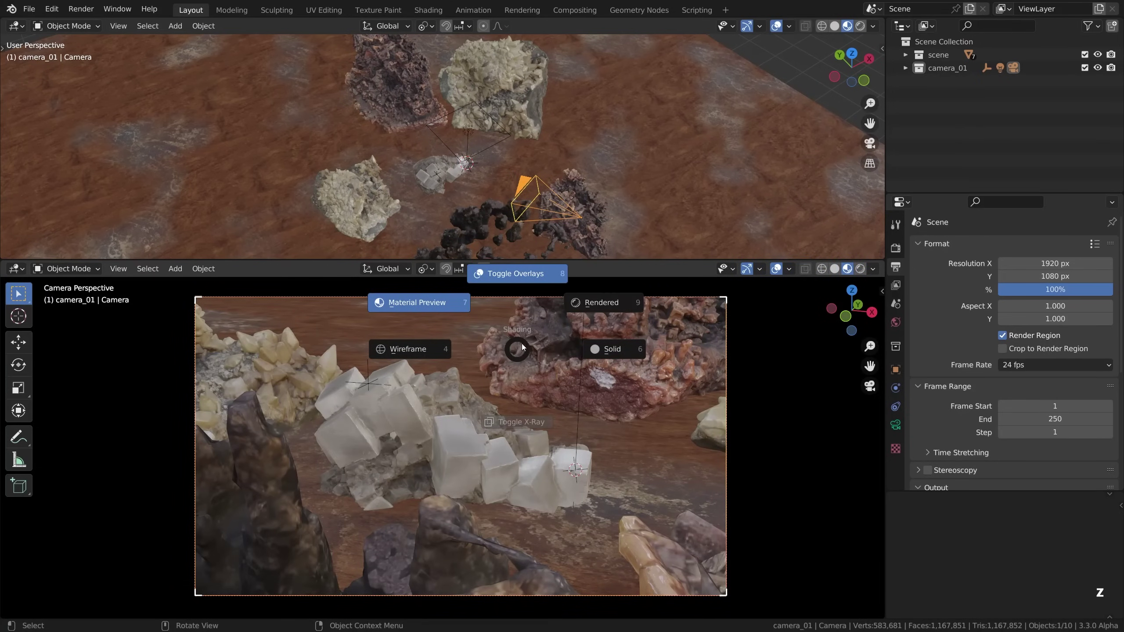
left_click(580, 313)
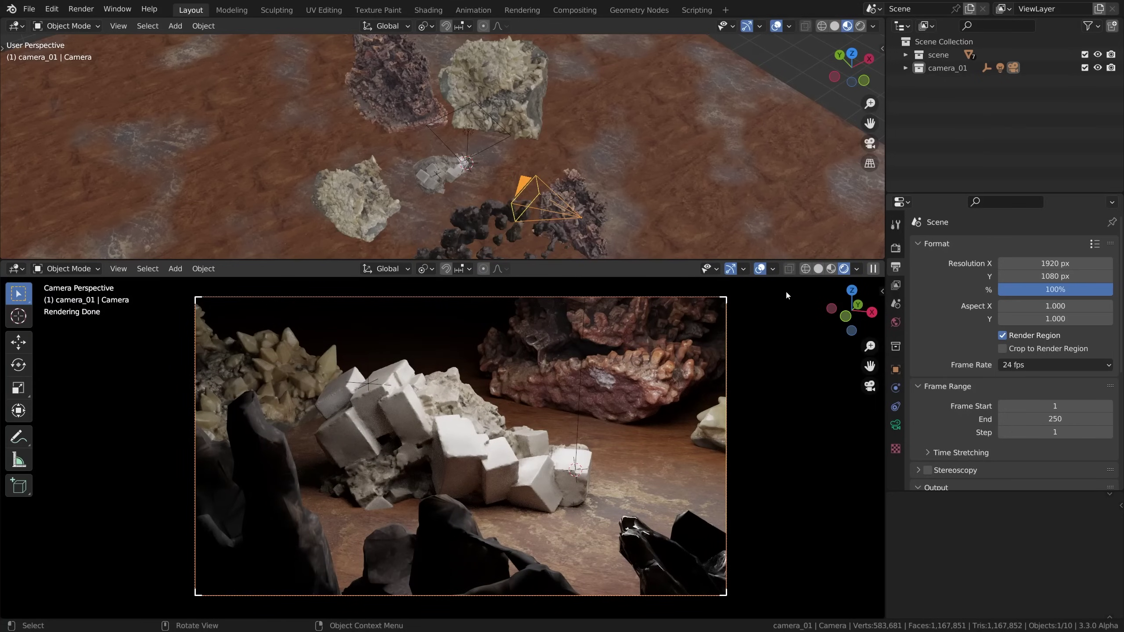
Step: Keep Cycles on GPU Compute and leave total max bounces at 12 in Light Paths
left_click(896, 248)
left_click(1026, 247)
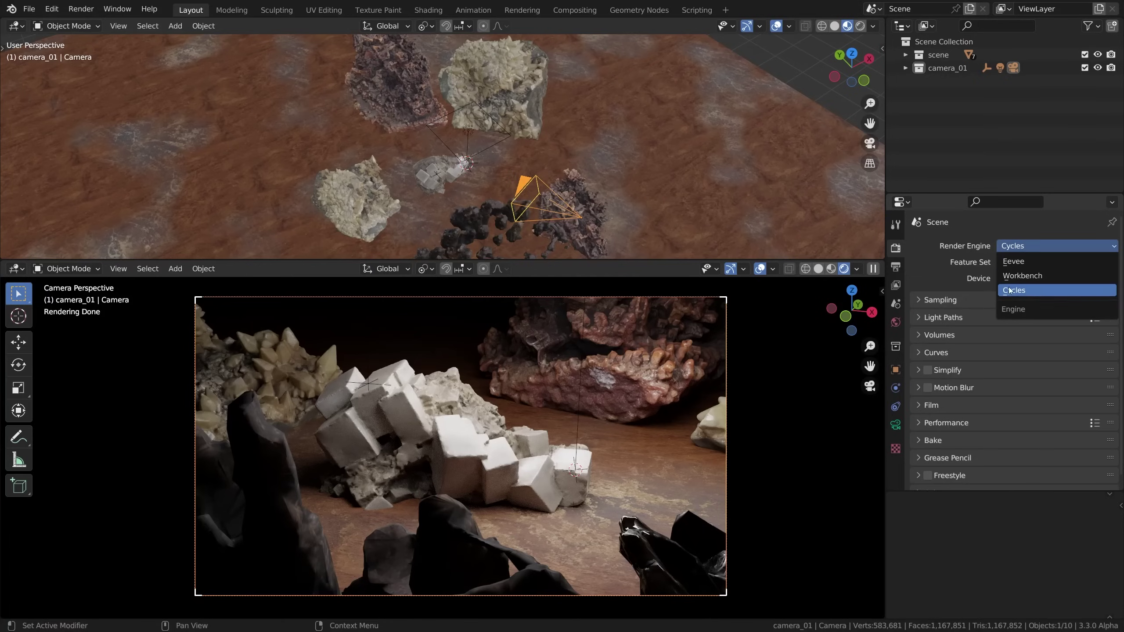
left_click(1031, 278)
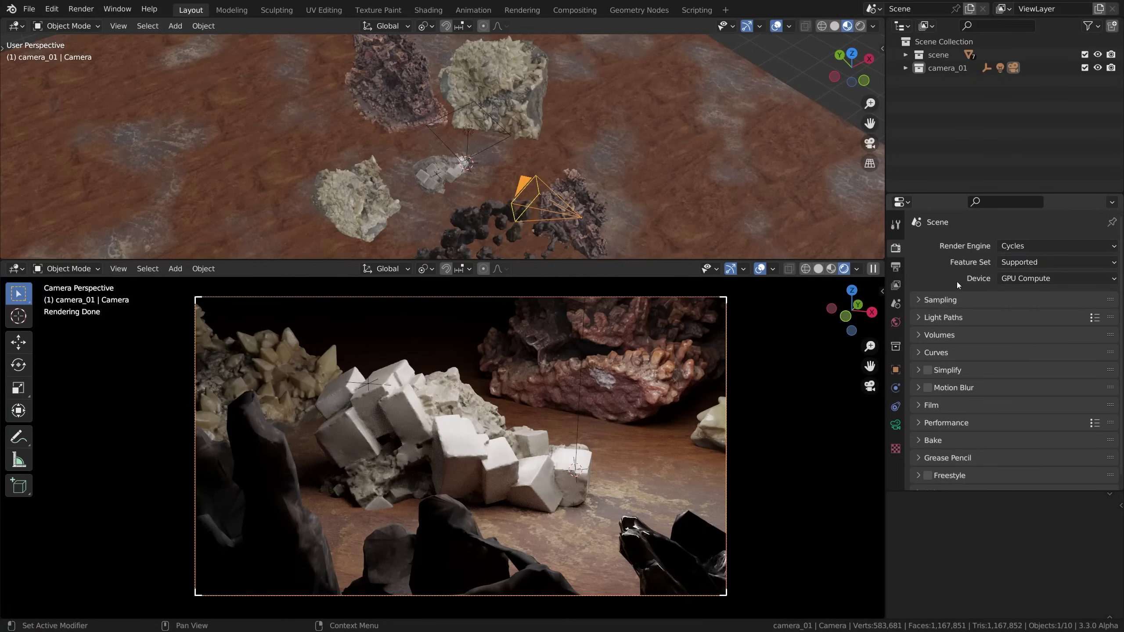
left_click(967, 317)
scroll(987, 344, "down", 2)
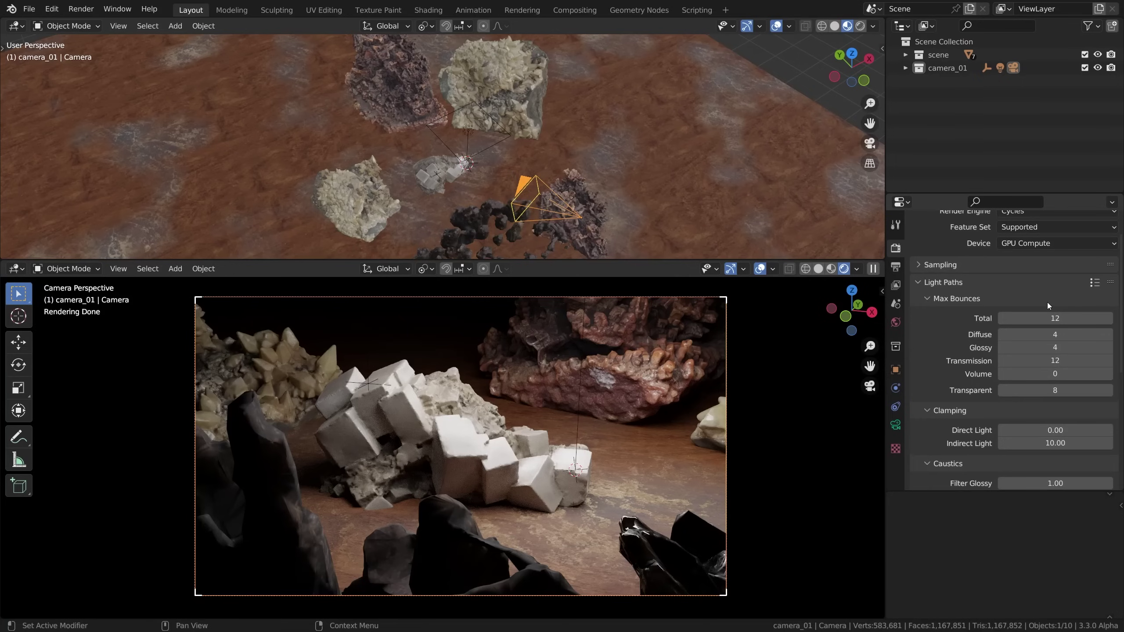
left_click(1047, 317)
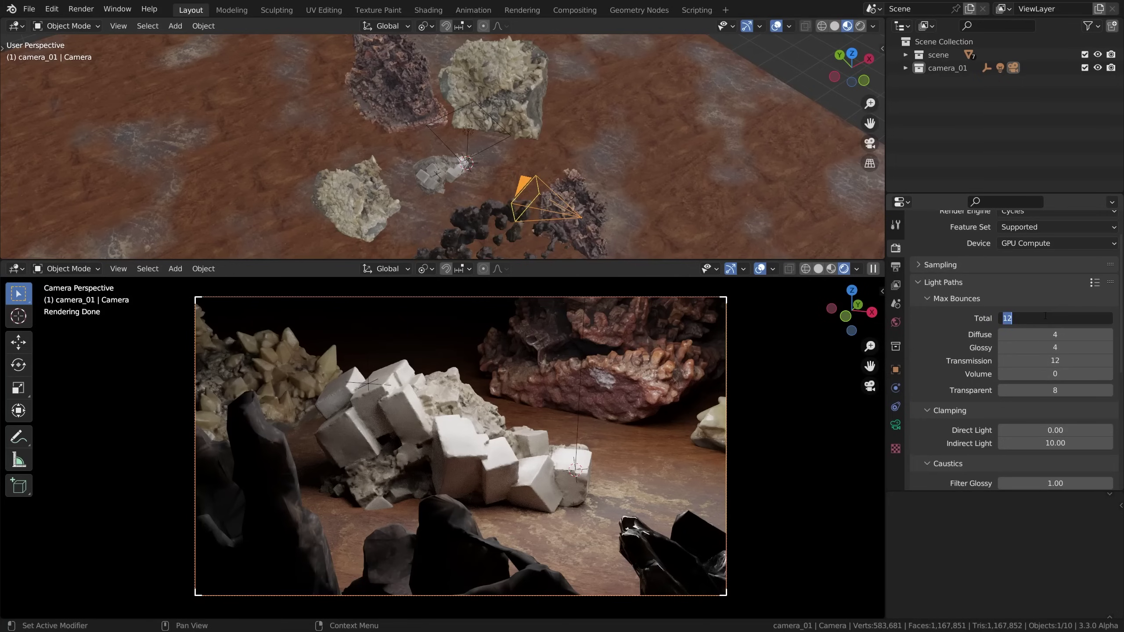
key("Return")
Step: Lower Diffuse and Glossy bounces to 2 and Transmission to 5
left_click(1003, 334)
left_click(1002, 335)
left_click(1001, 348)
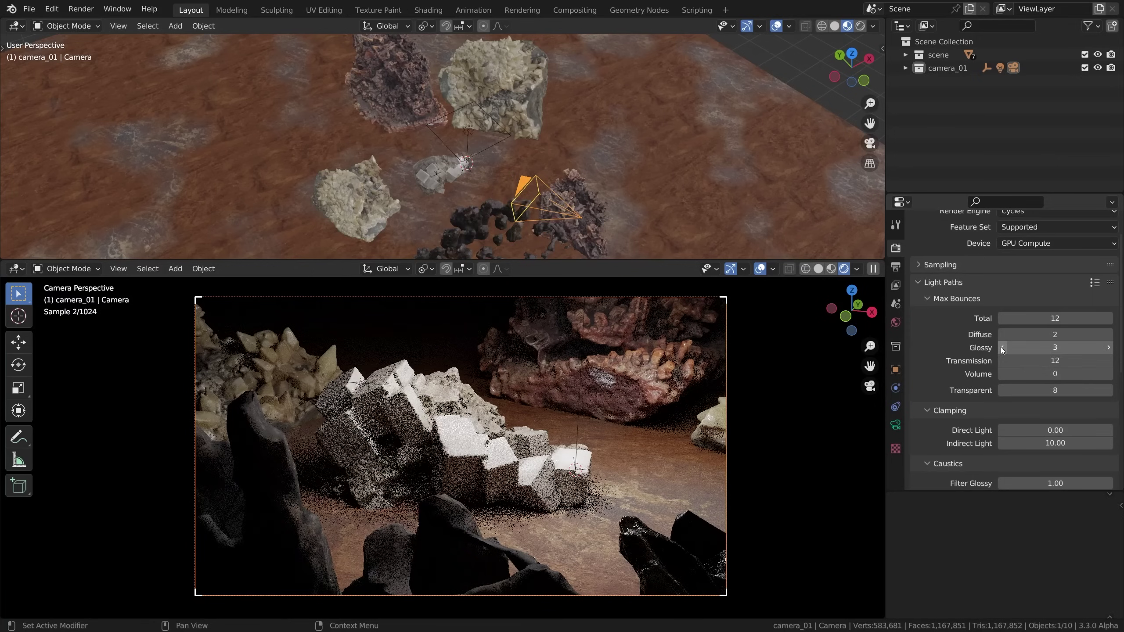
left_click(1001, 347)
left_click(1003, 360)
left_click(1003, 360)
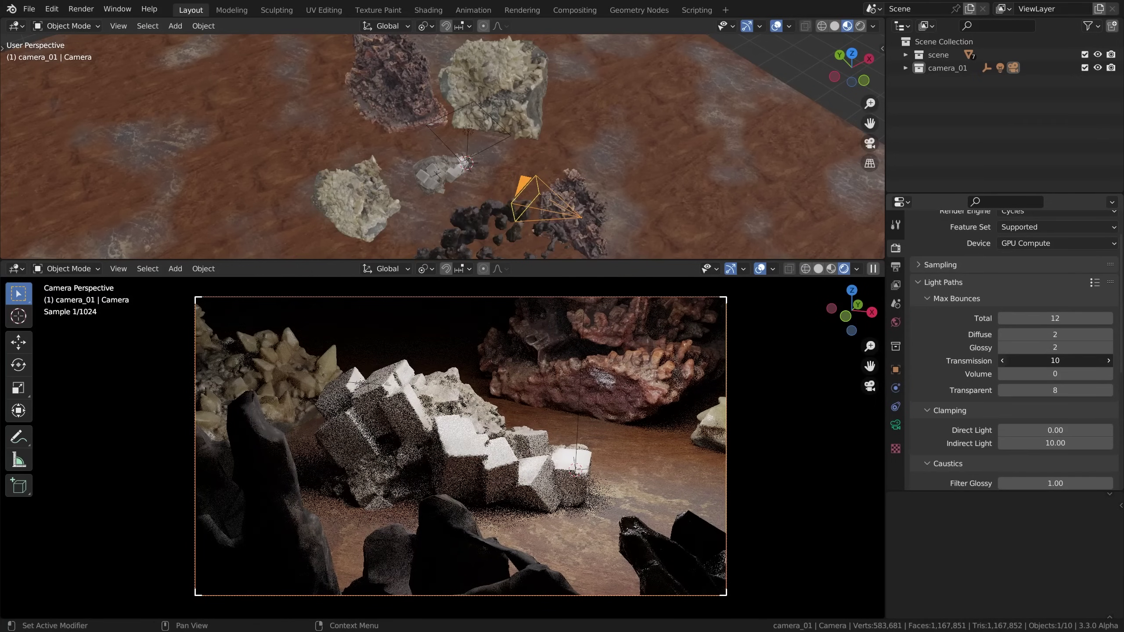
left_click(1003, 361)
left_click(1003, 360)
left_click(1004, 360)
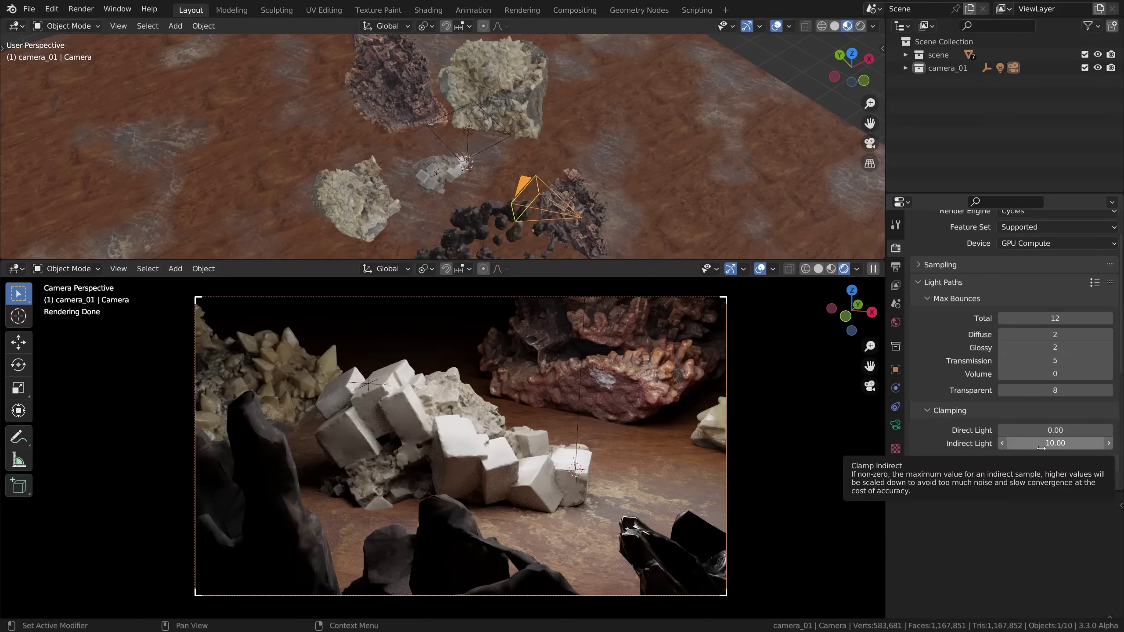
Step: Clamp indirect light at 50 and collapse the Light Paths panel
left_click(1042, 448)
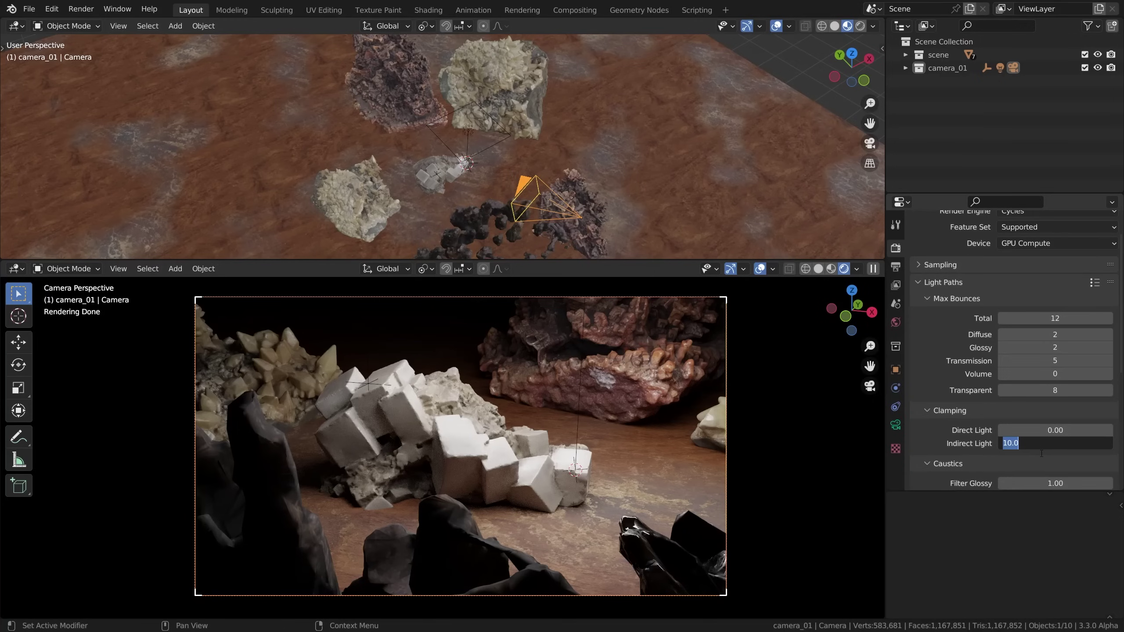
type("50")
key("Return")
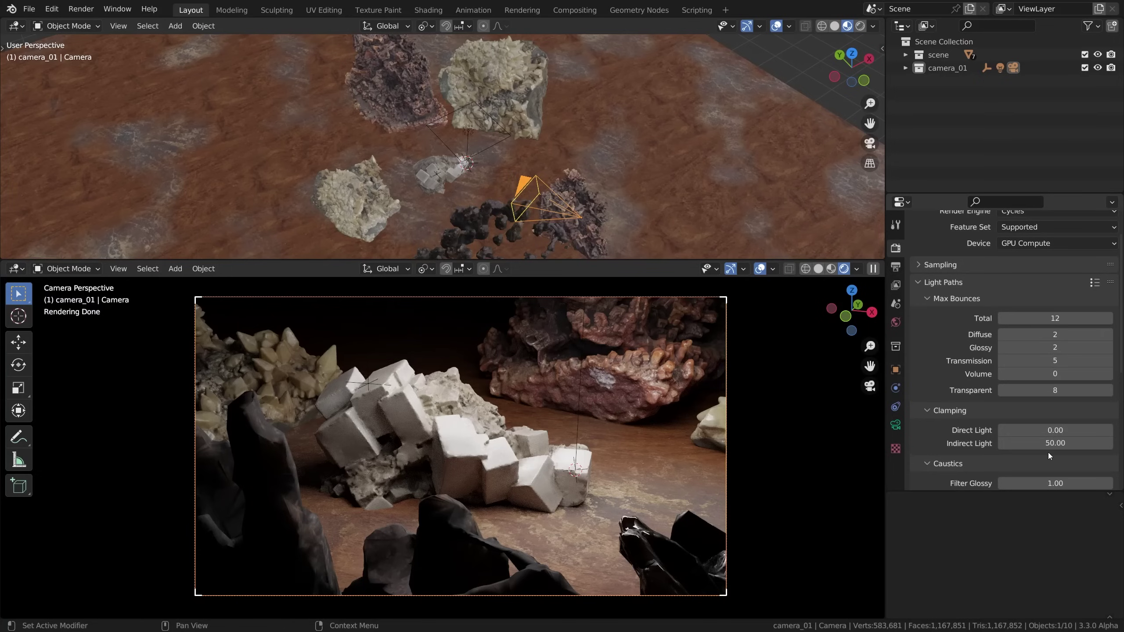
left_click(955, 283)
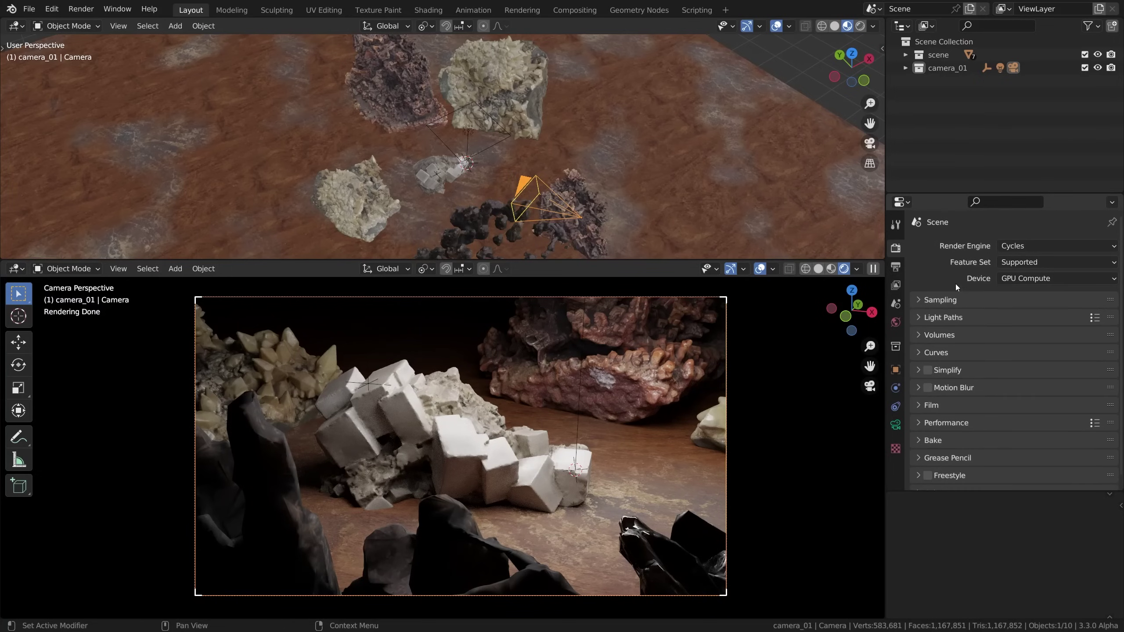
Step: Select the area light hanging above the crystals in the upper viewport
left_click(470, 128)
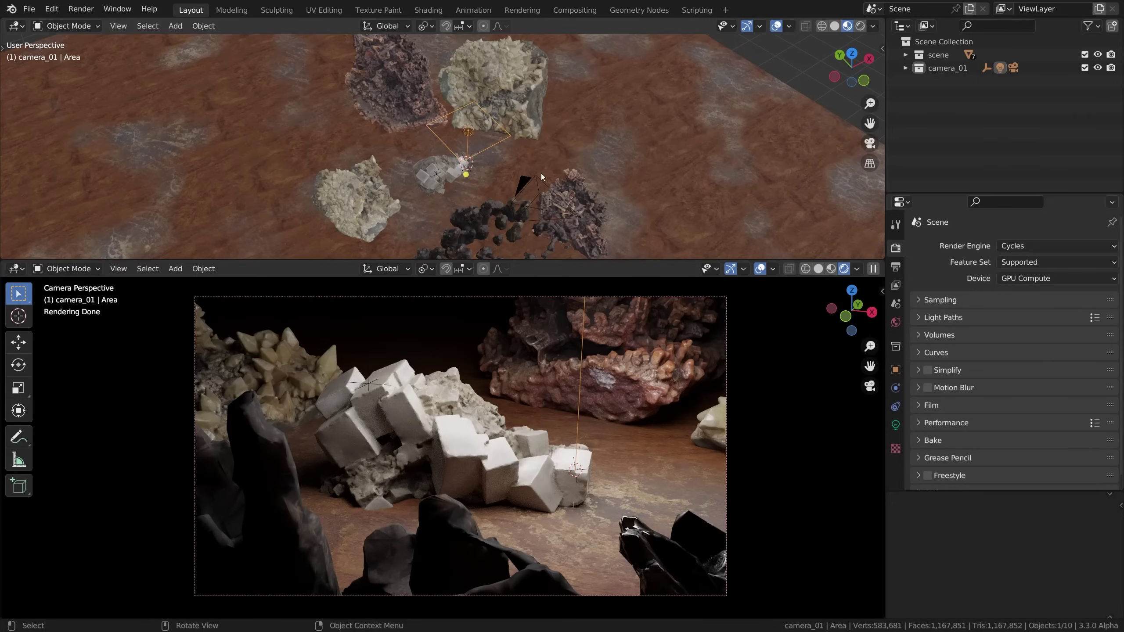
Step: Clear the area light's rotation and tilt it about -80° around X
middle_click_drag(520, 150, 591, 117)
key("alt+r")
key("r")
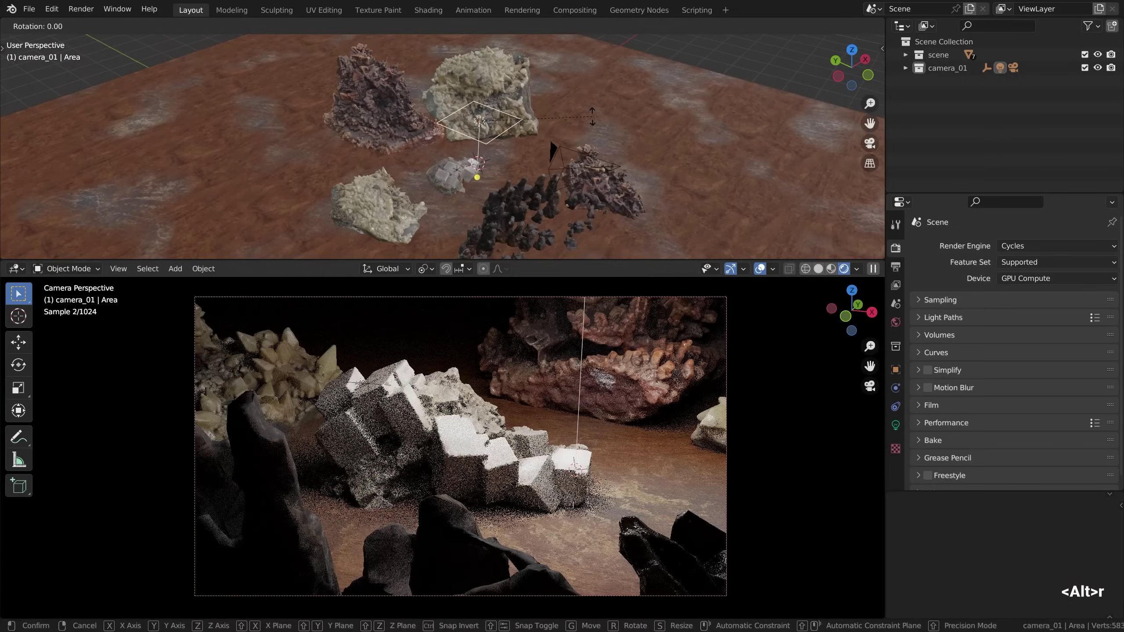
key("x")
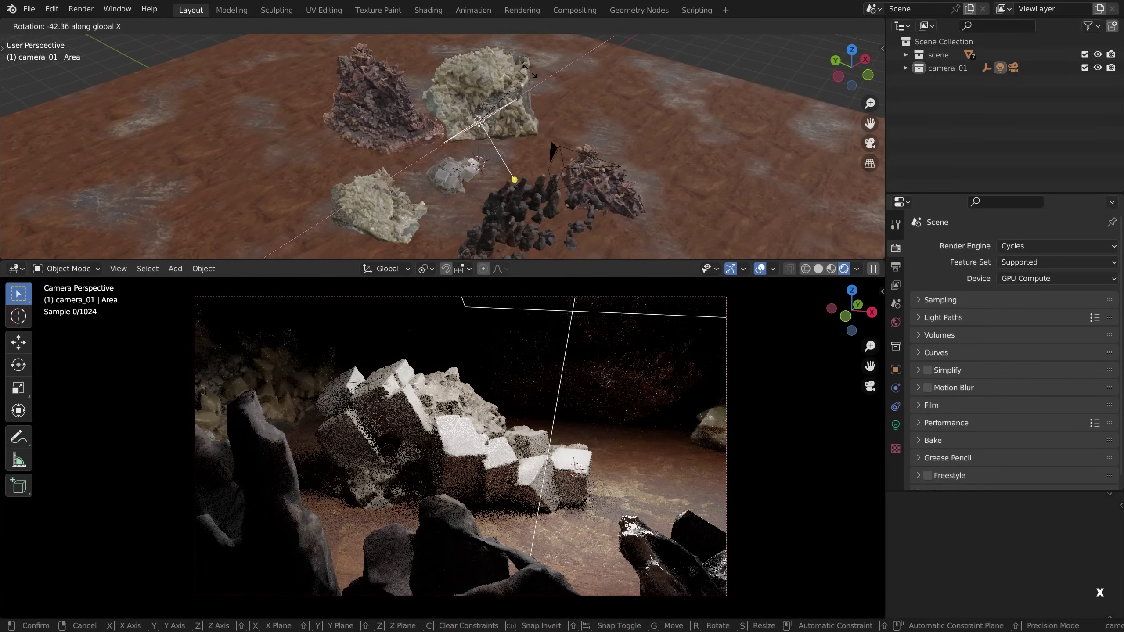
left_click(506, 57)
Step: Widen the area light along X, then scale it up uniformly
key("s")
key("x")
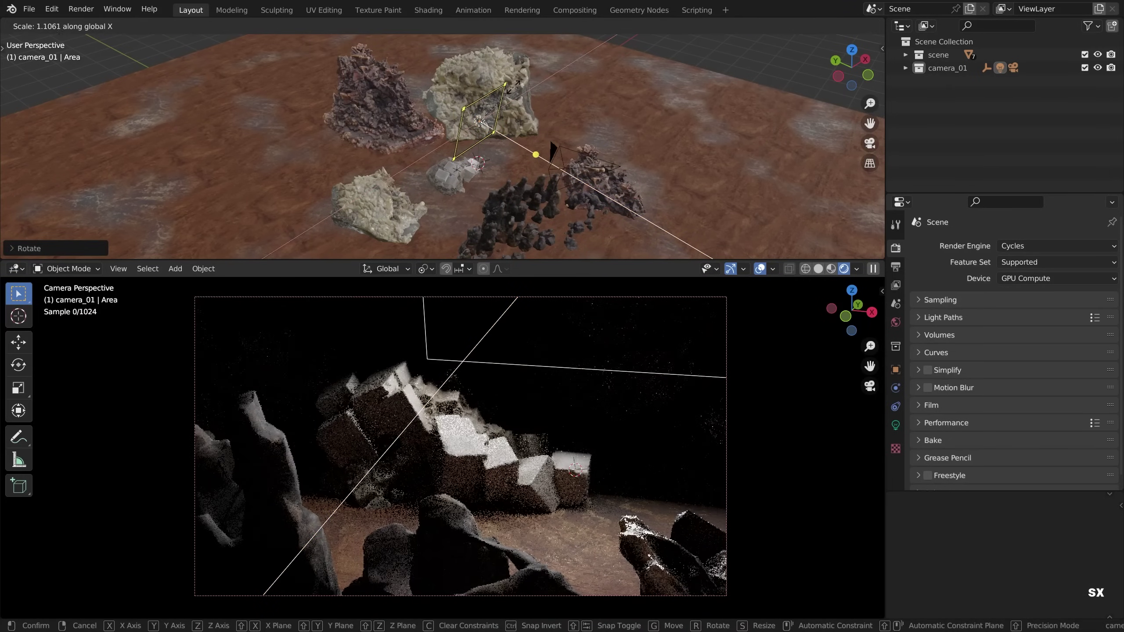
left_click(568, 61)
key("s")
scroll(571, 153, "down", 3, "alt")
left_click(622, 120)
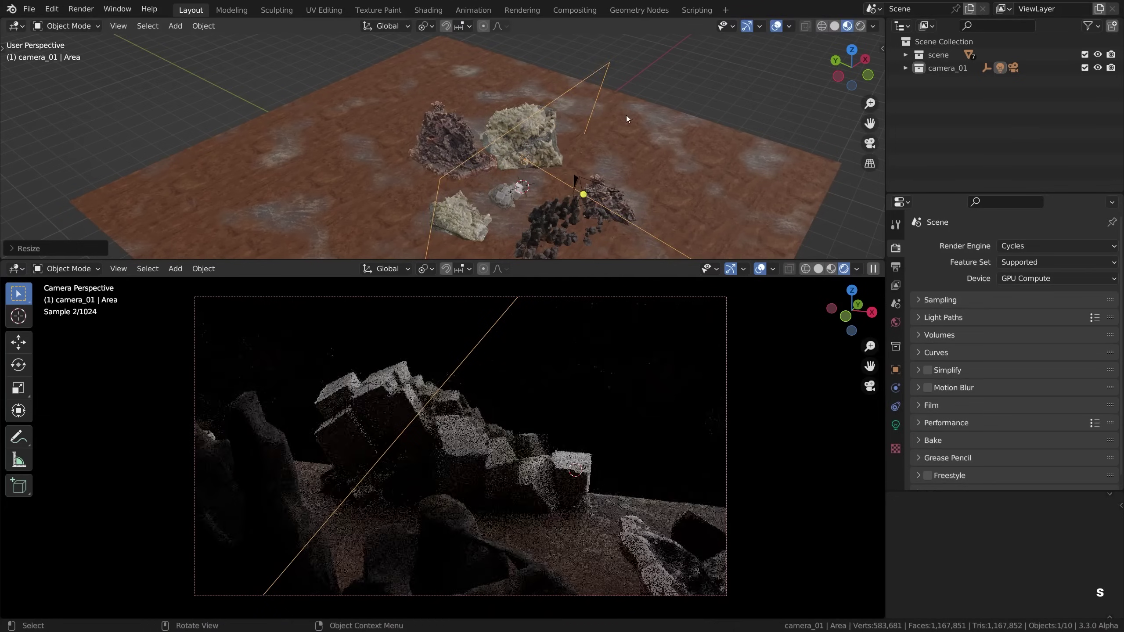
Step: Raise the area light vertically twice, high above the mineral group
middle_click_drag(622, 119, 563, 167)
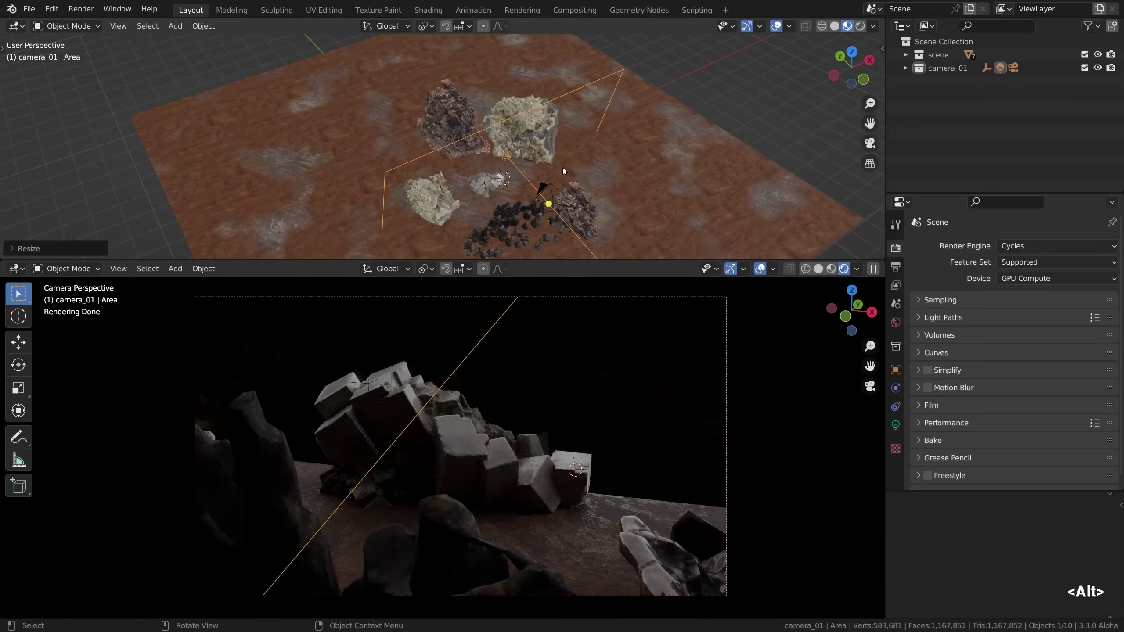
key("g")
key("z")
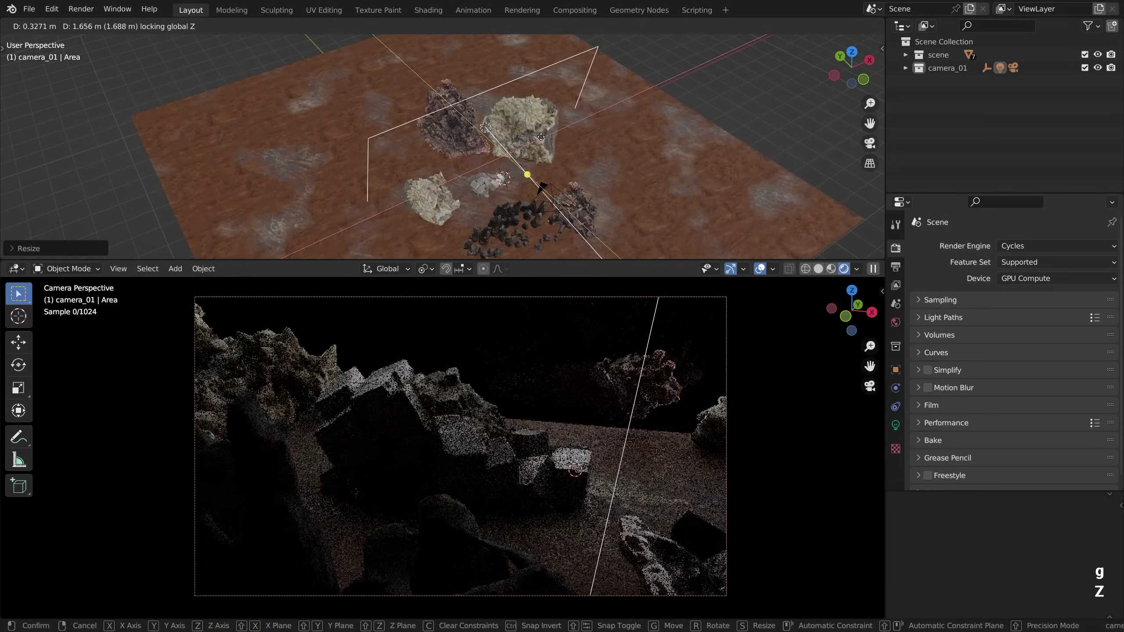
left_click(466, 101)
key("g")
key("z")
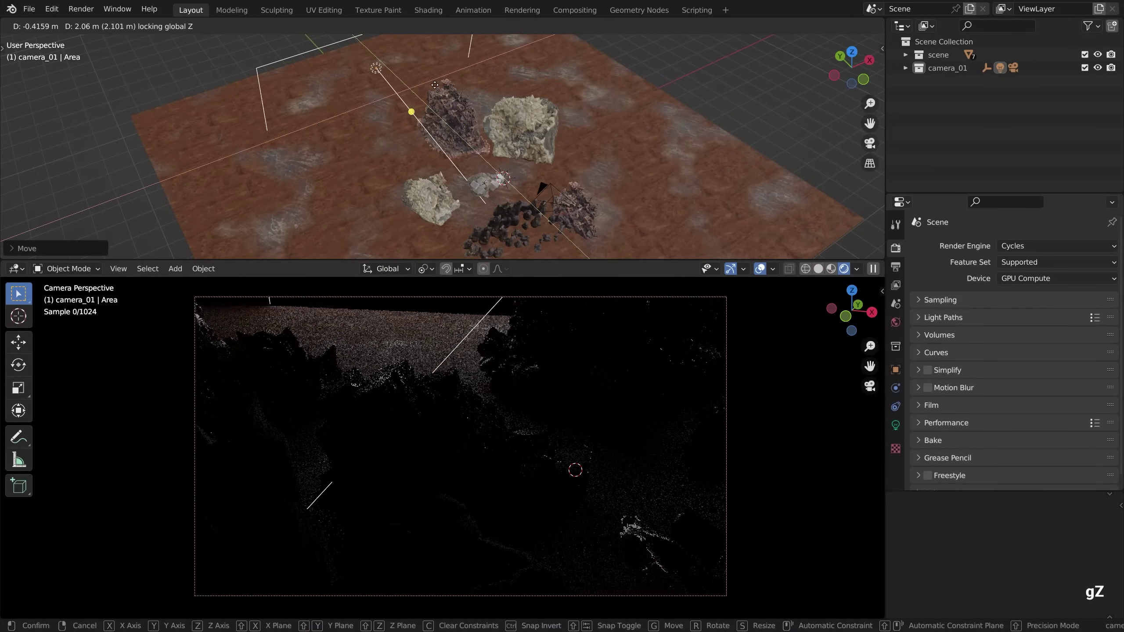
left_click(384, 54)
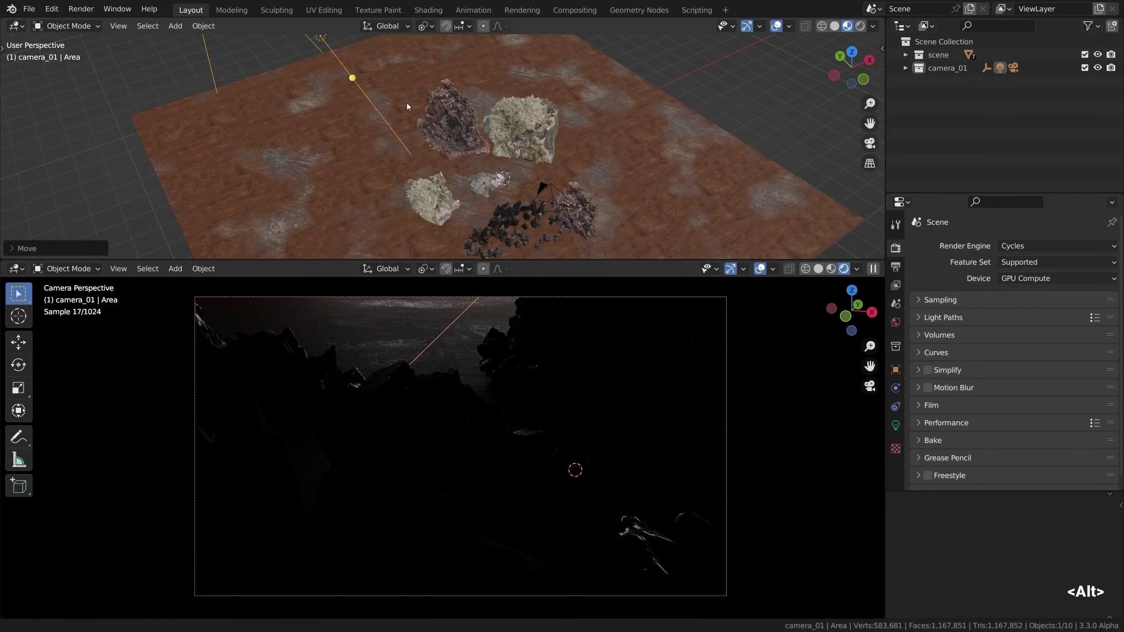
Step: Resize and reposition the light high overhead, about 1.4× larger, leaving the render dim
scroll(410, 109, "down", 5)
left_click_drag(410, 109, 432, 85, "alt")
key("g")
key("z")
key("s")
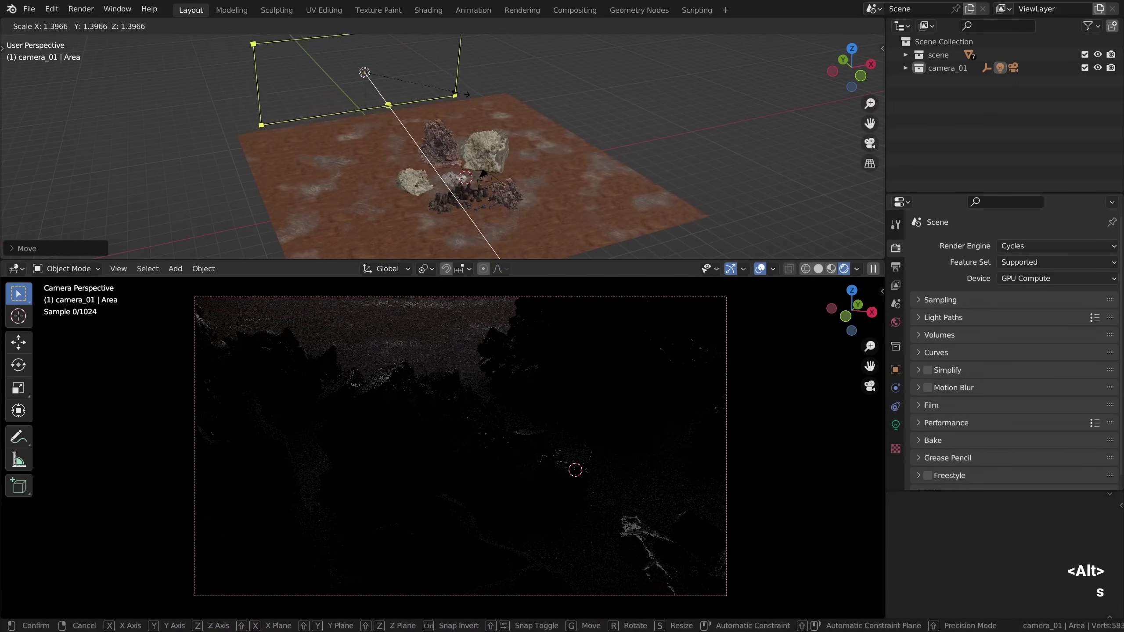
scroll(442, 102, "down", 2)
left_click(418, 121)
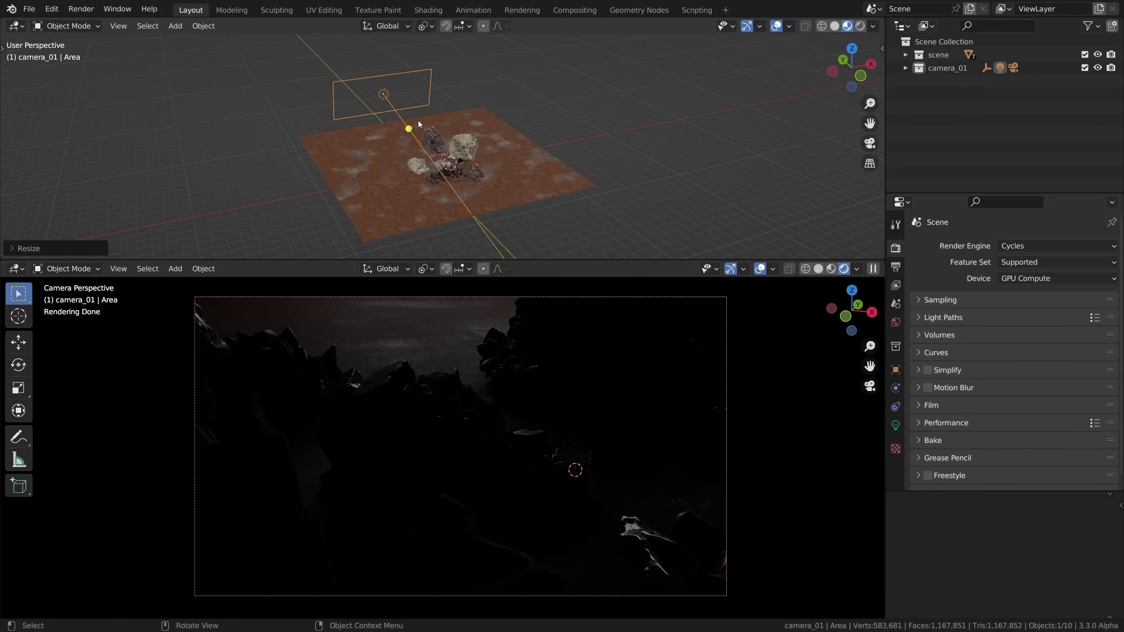
key("g")
left_click(441, 118)
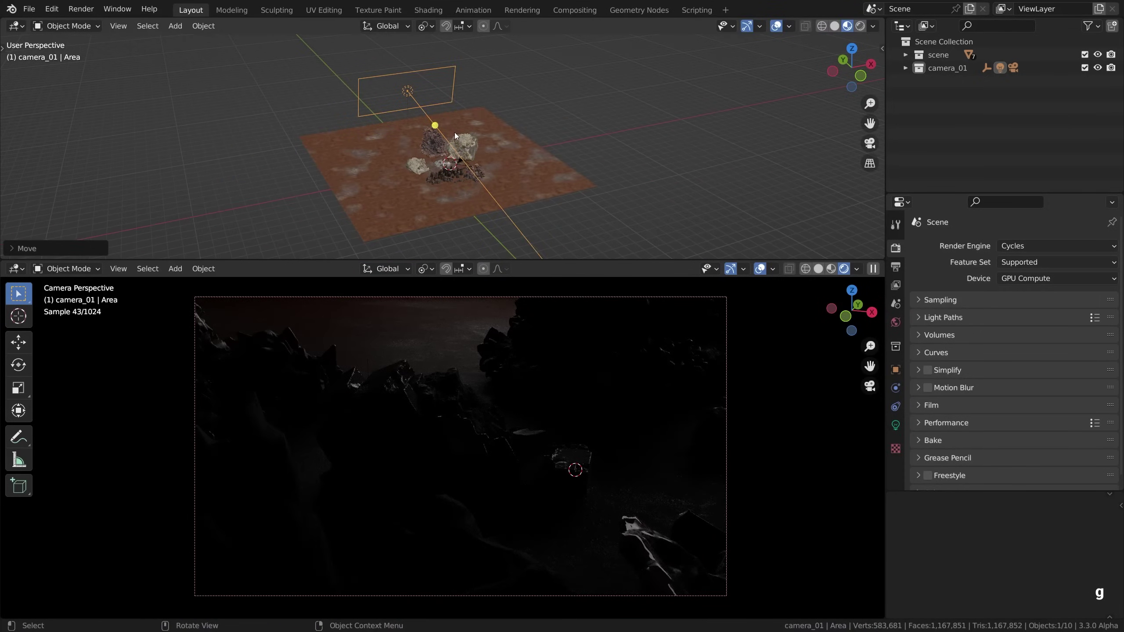
Step: Raise the area light's power to 200 W, then to 1000 W
left_click(896, 425)
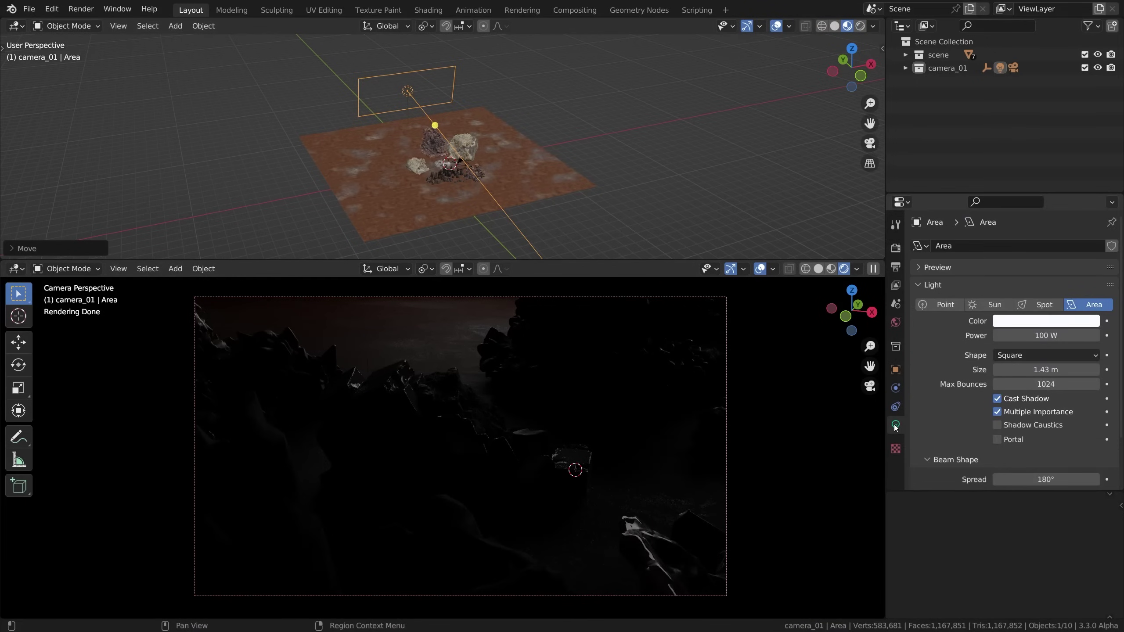
left_click(1016, 335)
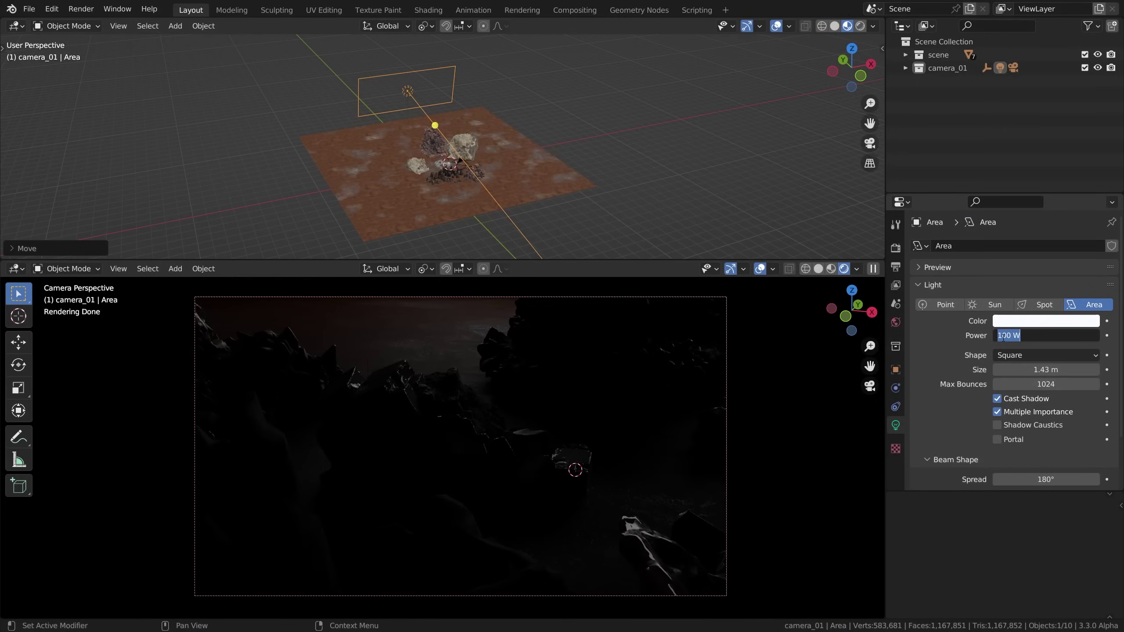
key("Home")
type("2")
key("Delete")
key("Return")
left_click(1016, 336)
key("Home")
type("10")
key("Delete")
key("Return")
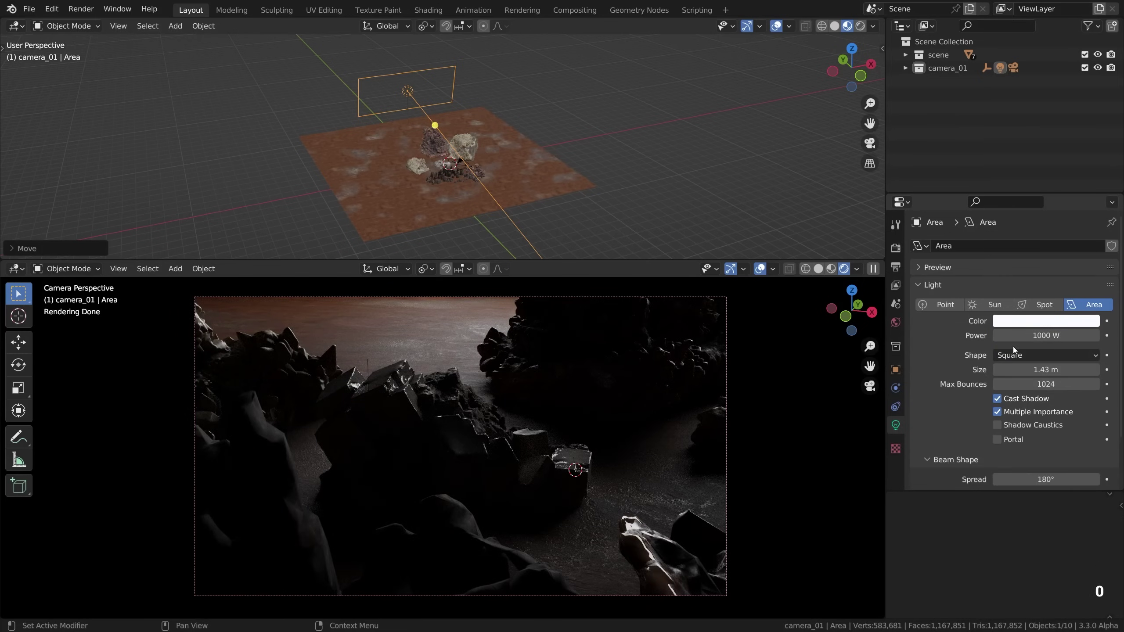
Step: Increase the area light's power to 2000 W and finally 3000 W
left_click(999, 336)
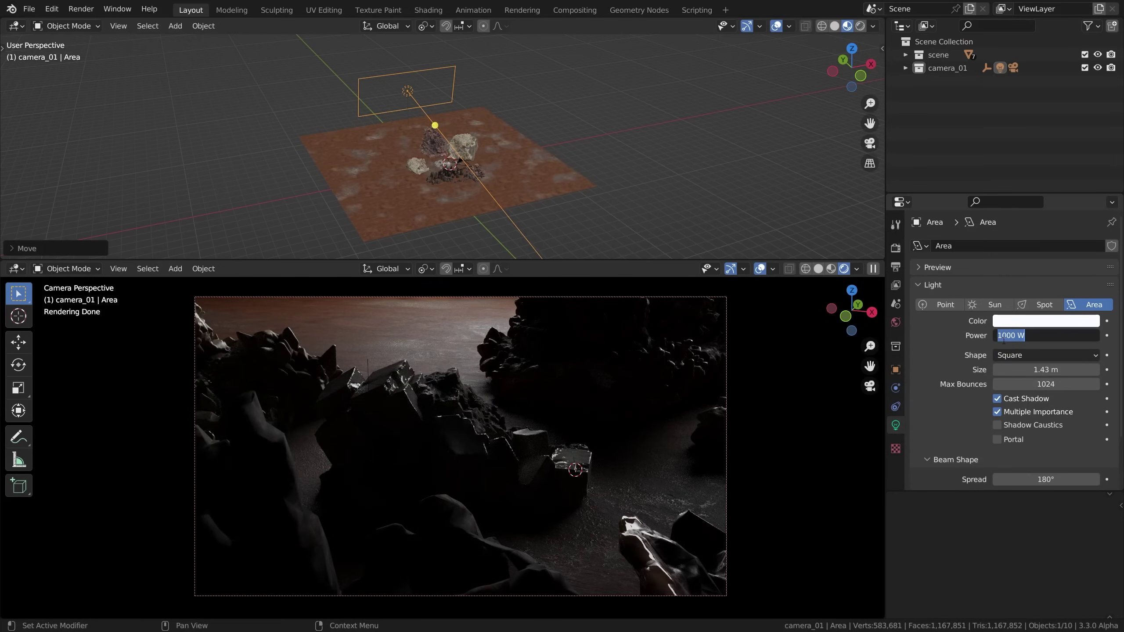
key("Home")
type("2")
key("Delete")
key("Return")
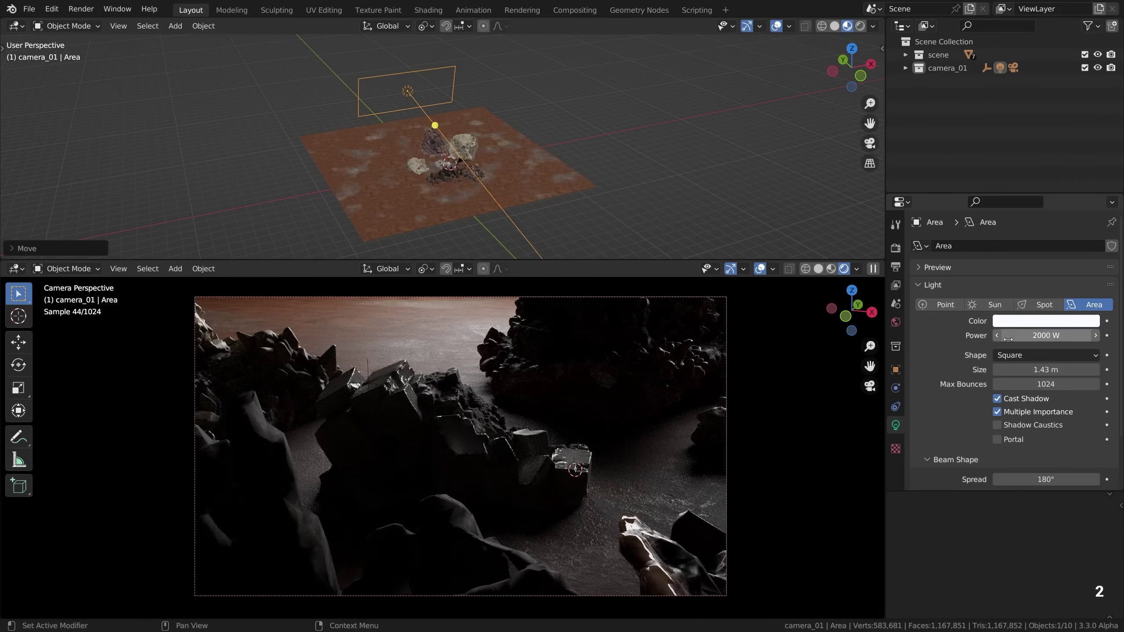
left_click(1003, 338)
key("Home")
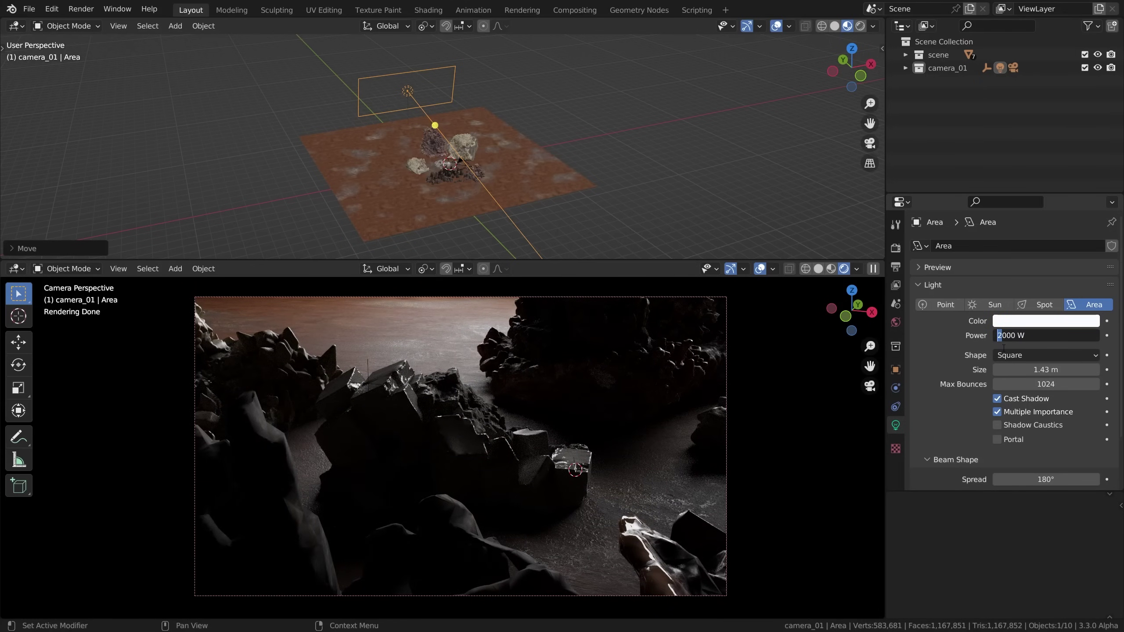
type("3")
key("Delete")
key("Return")
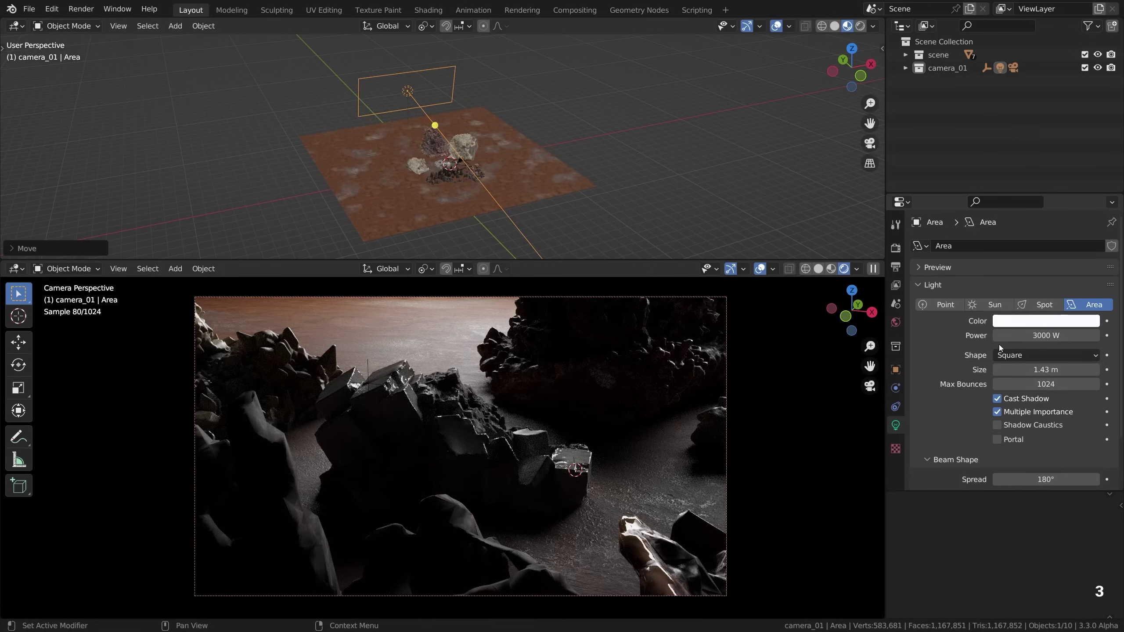
key("Return")
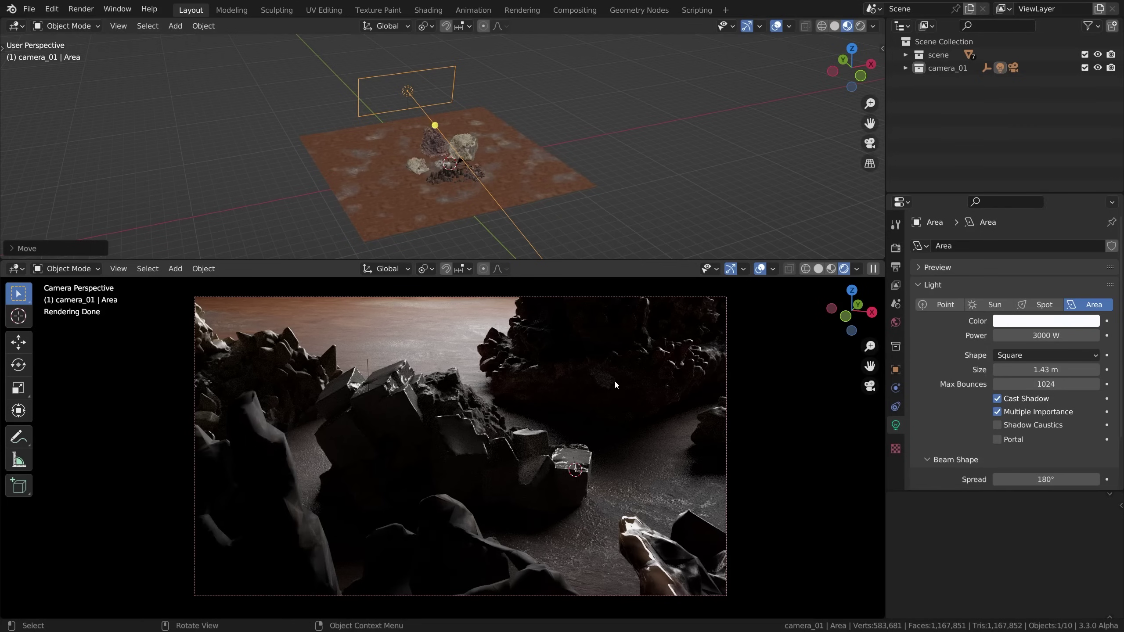
Step: Move the area light to a new spot above the terrain and resize it
key("g")
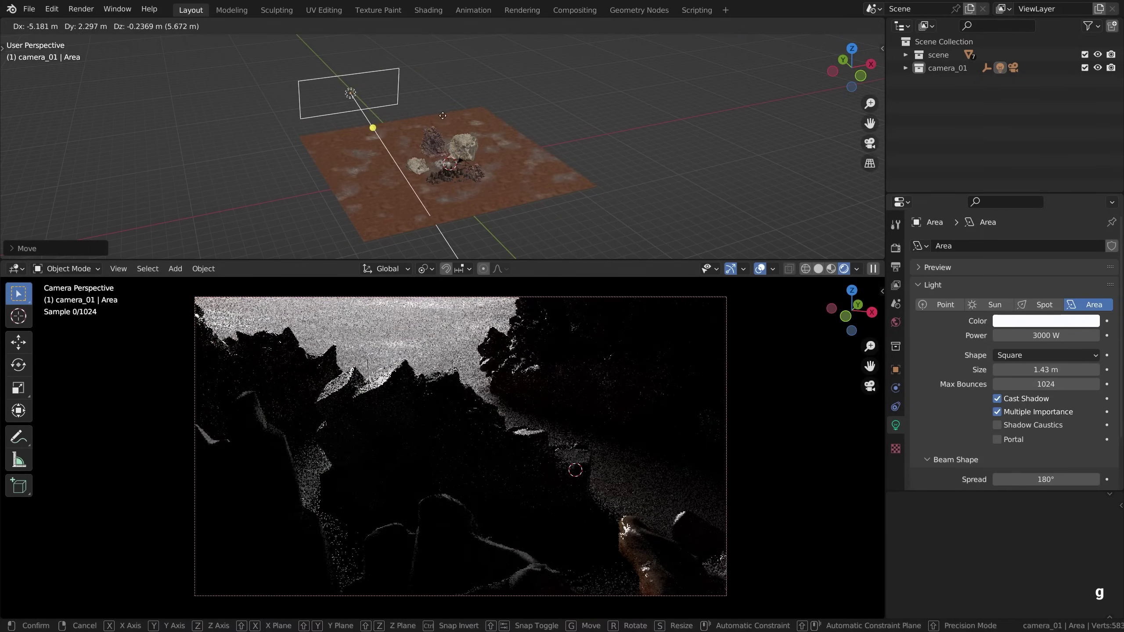
left_click(442, 107)
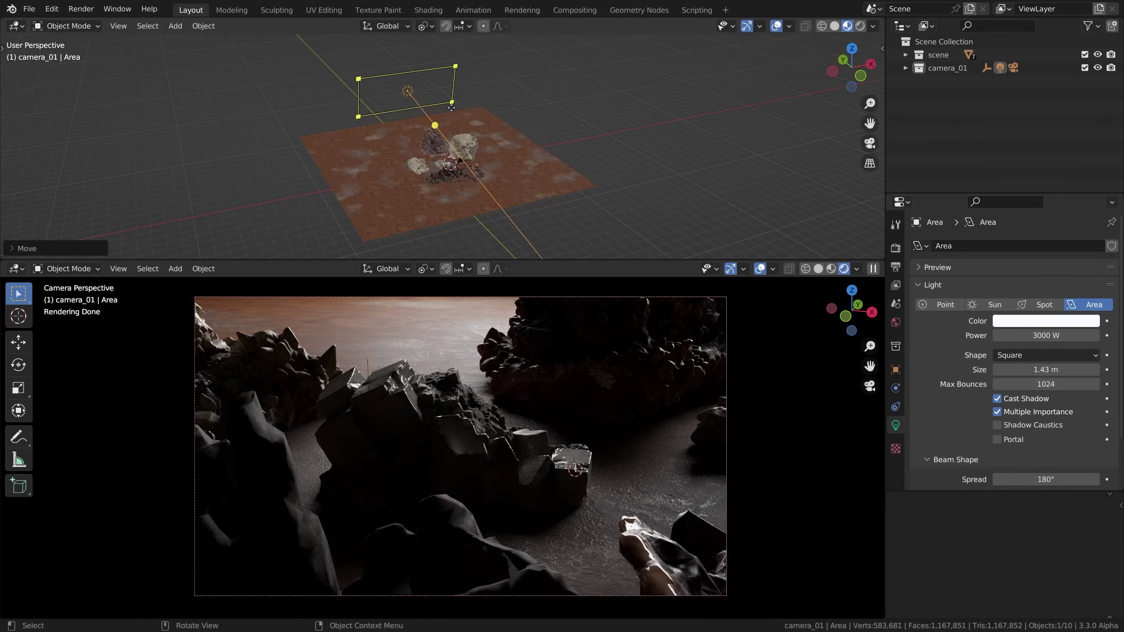
key("s")
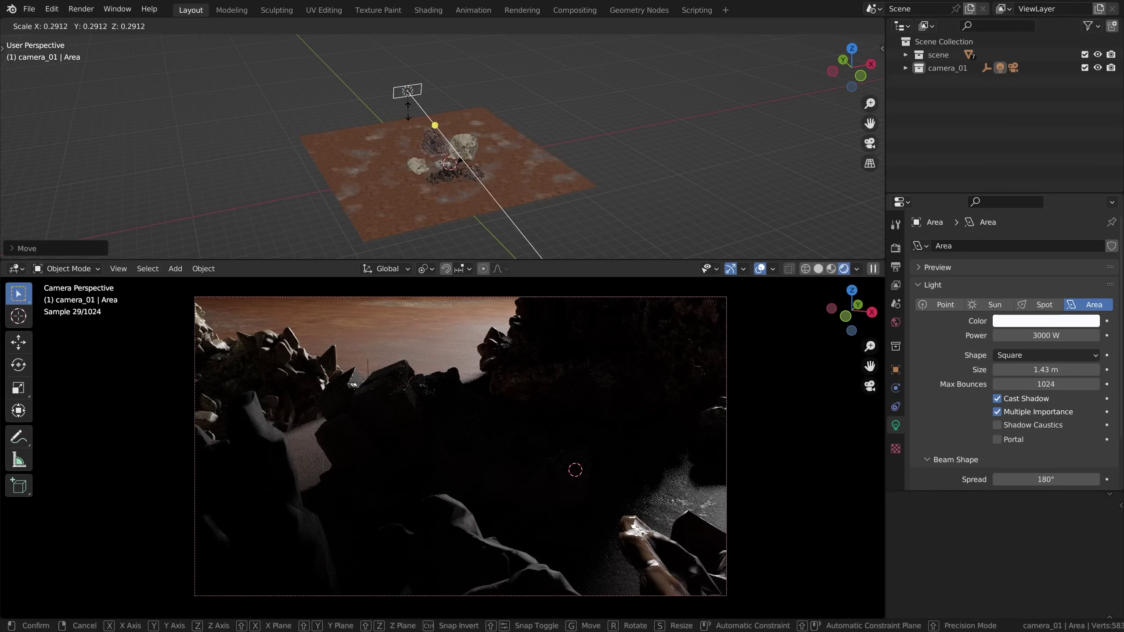
left_click(426, 94)
key("s")
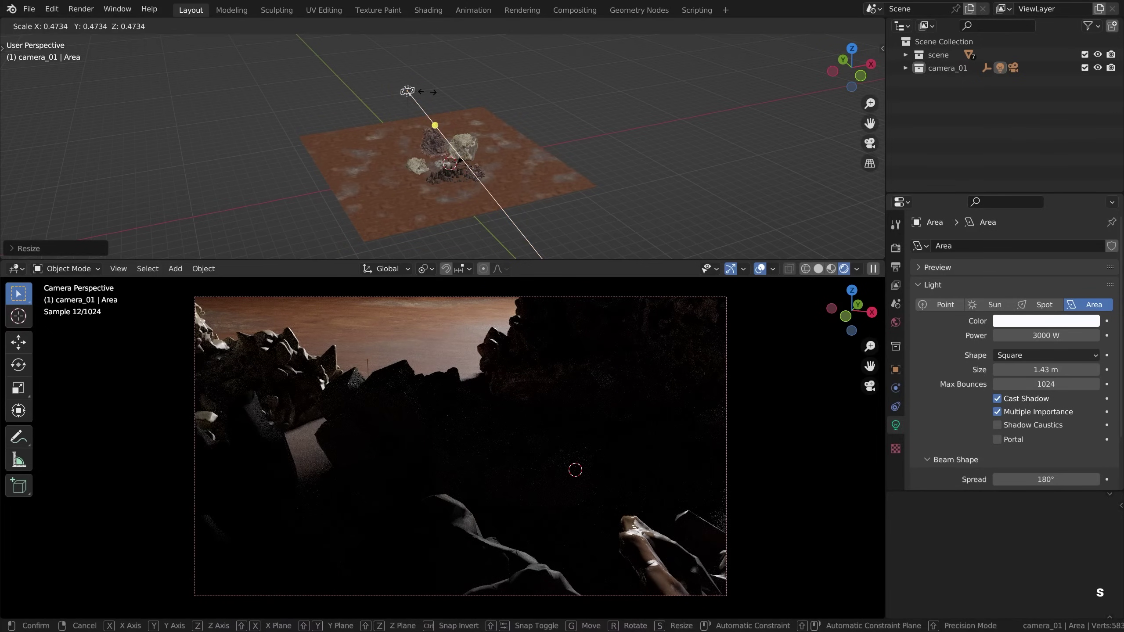
left_click(427, 91)
Step: Shift the area light to a new position further left, keeping its size
key("g")
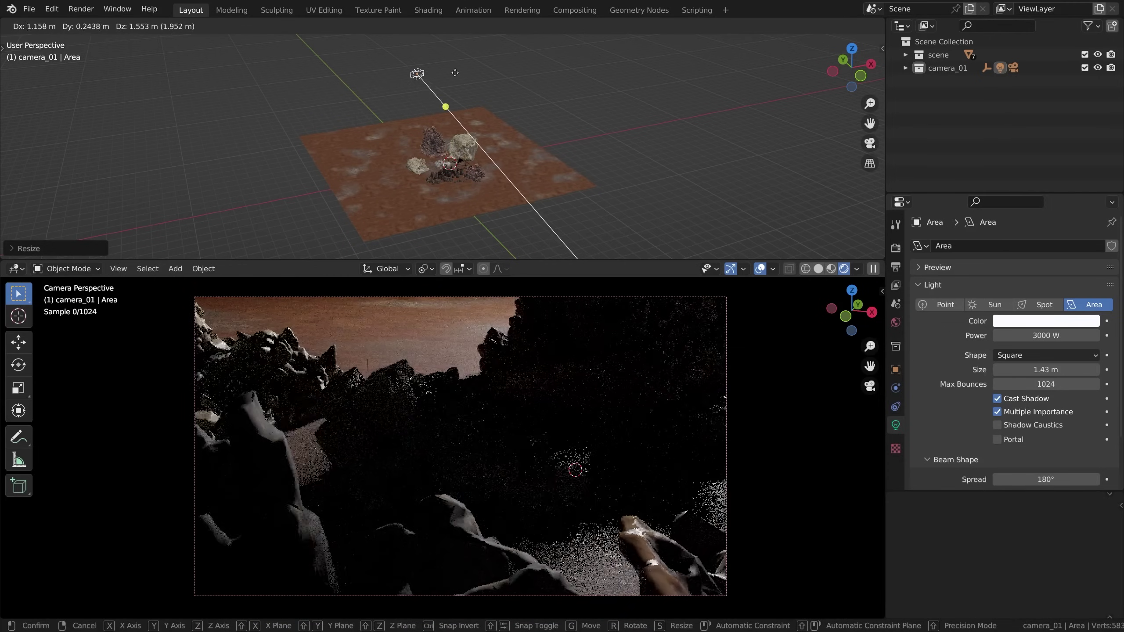
left_click(471, 67)
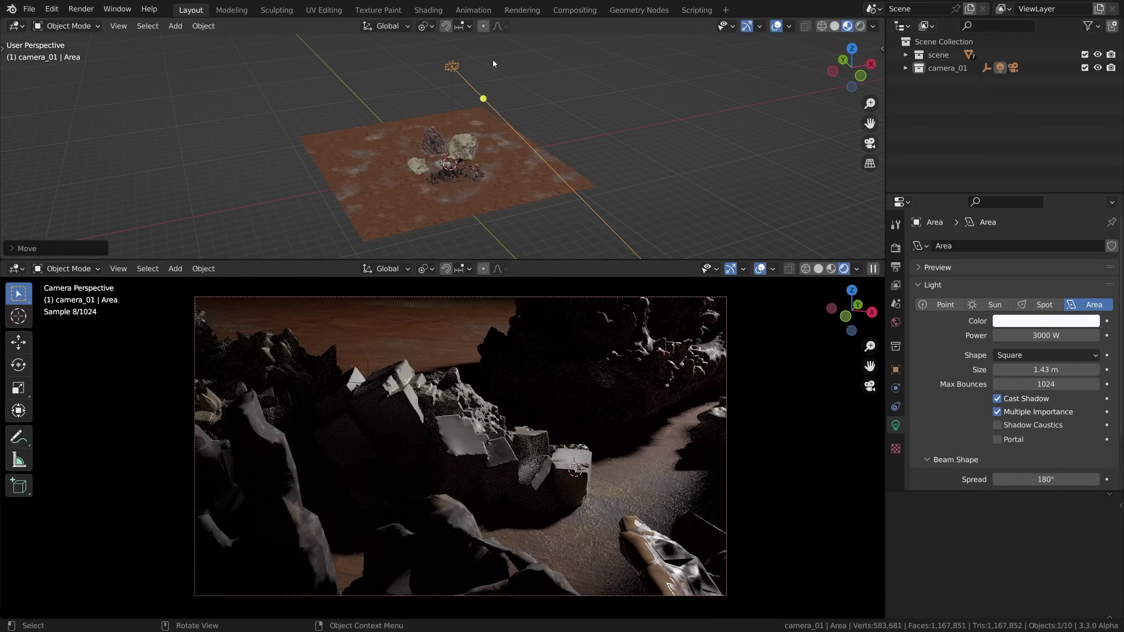
key("s")
left_click(476, 69)
key("s")
left_click(467, 76)
key("g")
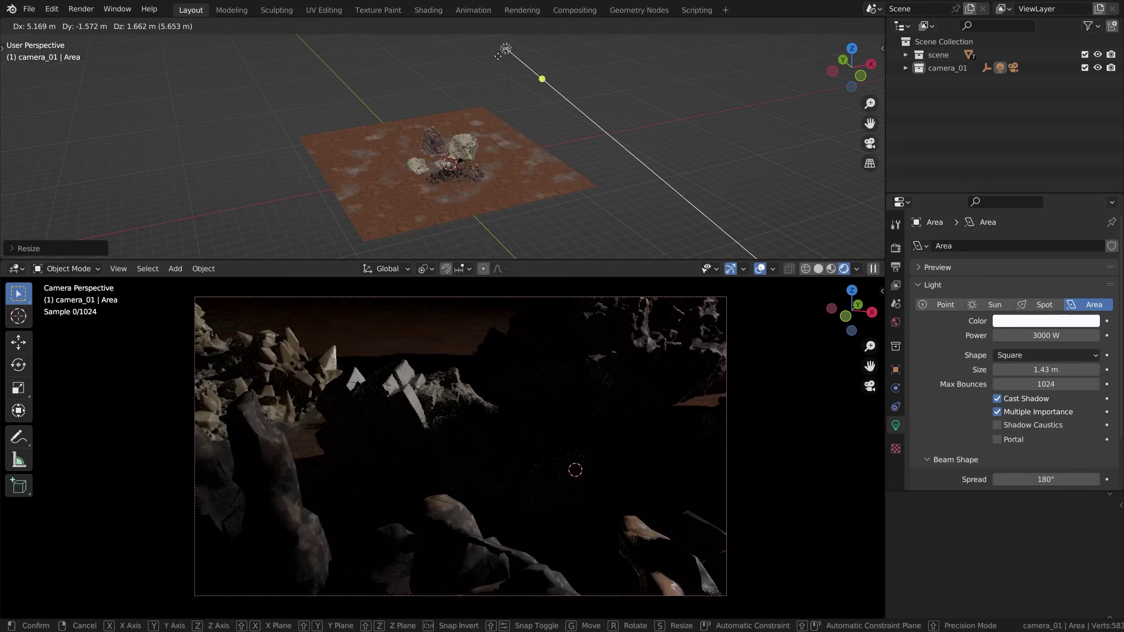
left_click(466, 73)
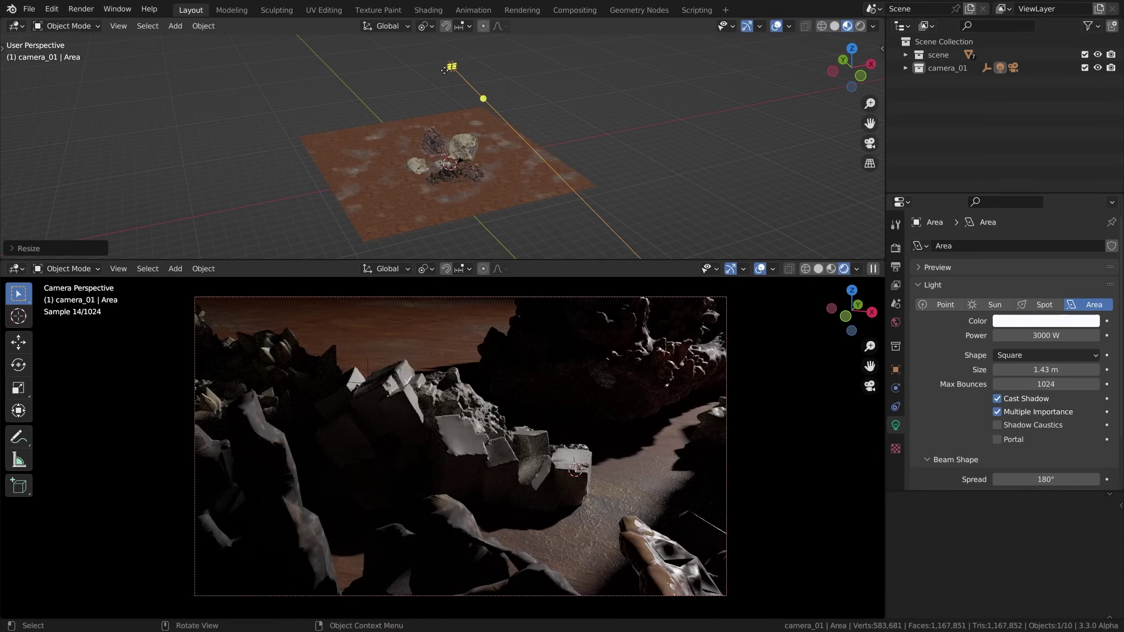
Step: Enlarge the area light into a broad panel and start raising it vertically
key("s")
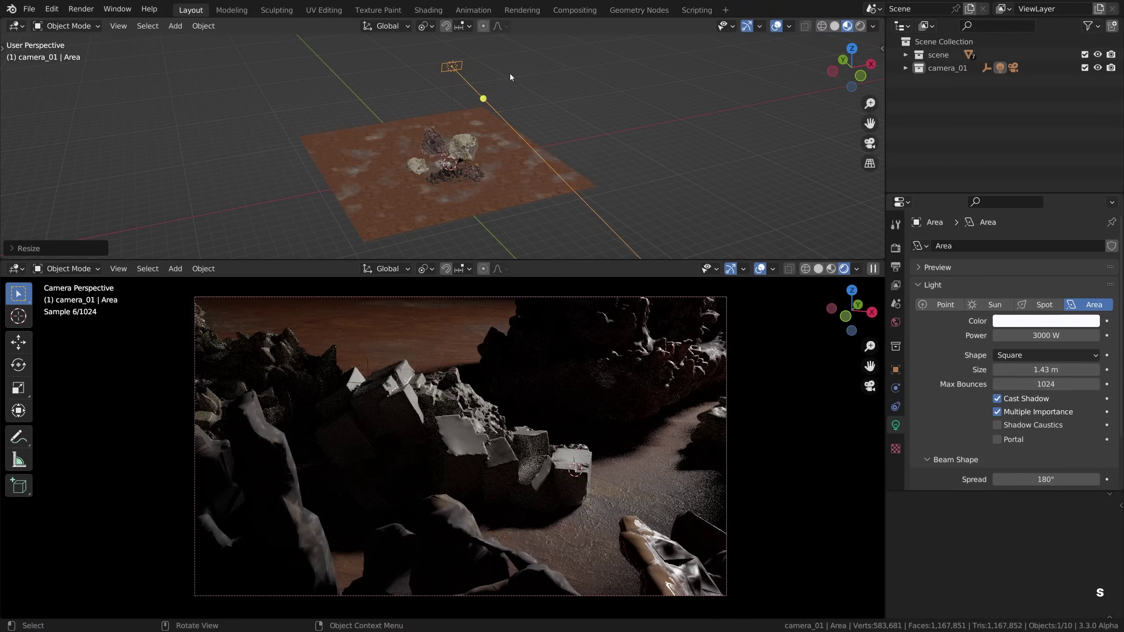
key("s")
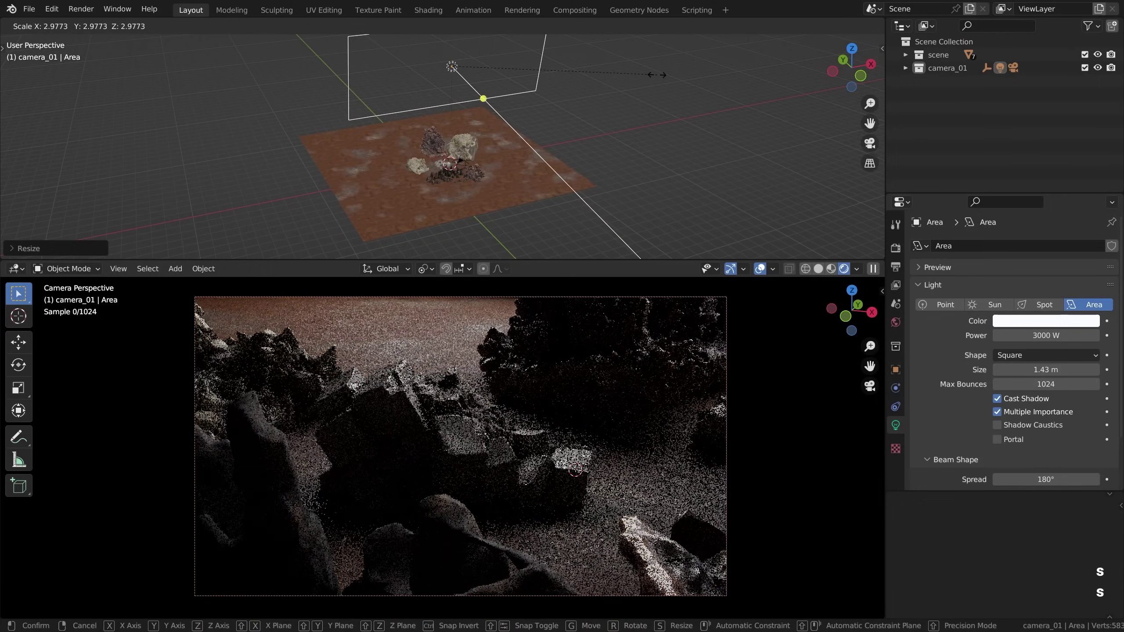
left_click(594, 74)
key("g")
left_click(525, 92)
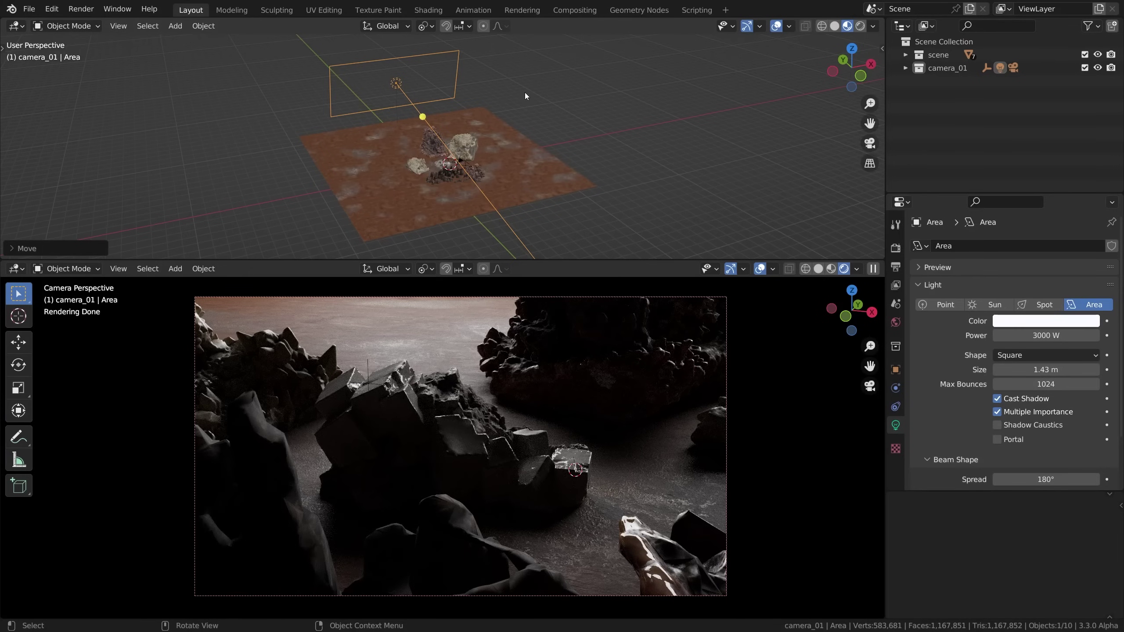
key("s")
left_click(496, 108)
key("g")
key("z")
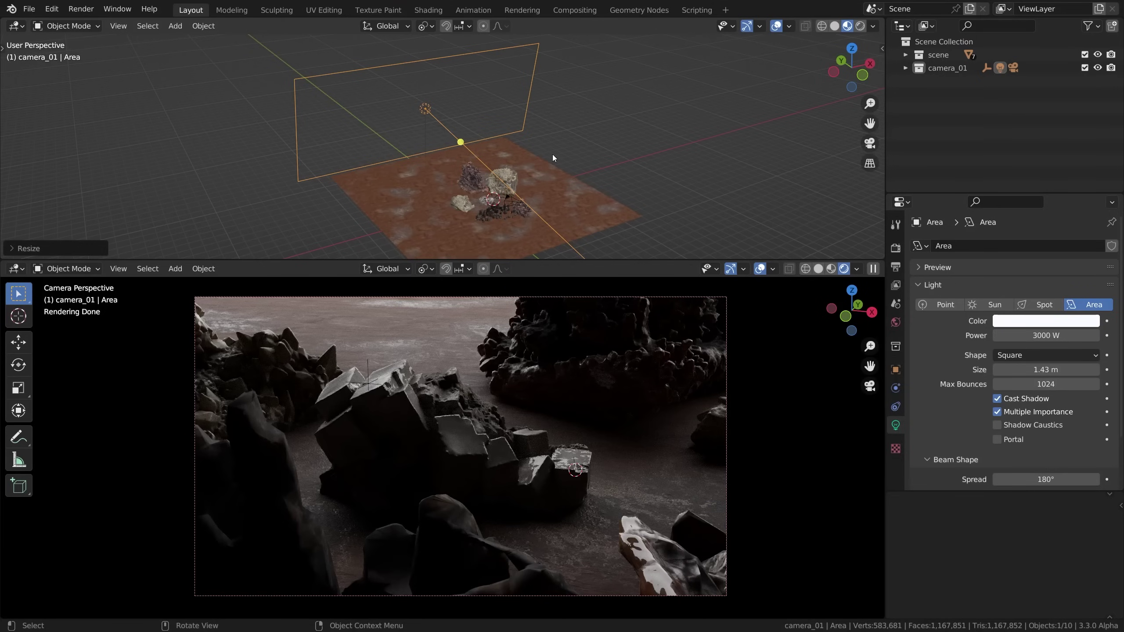
Step: Set the Transform Pivot Point to 3D Cursor, after briefly trying Active Element
key("period")
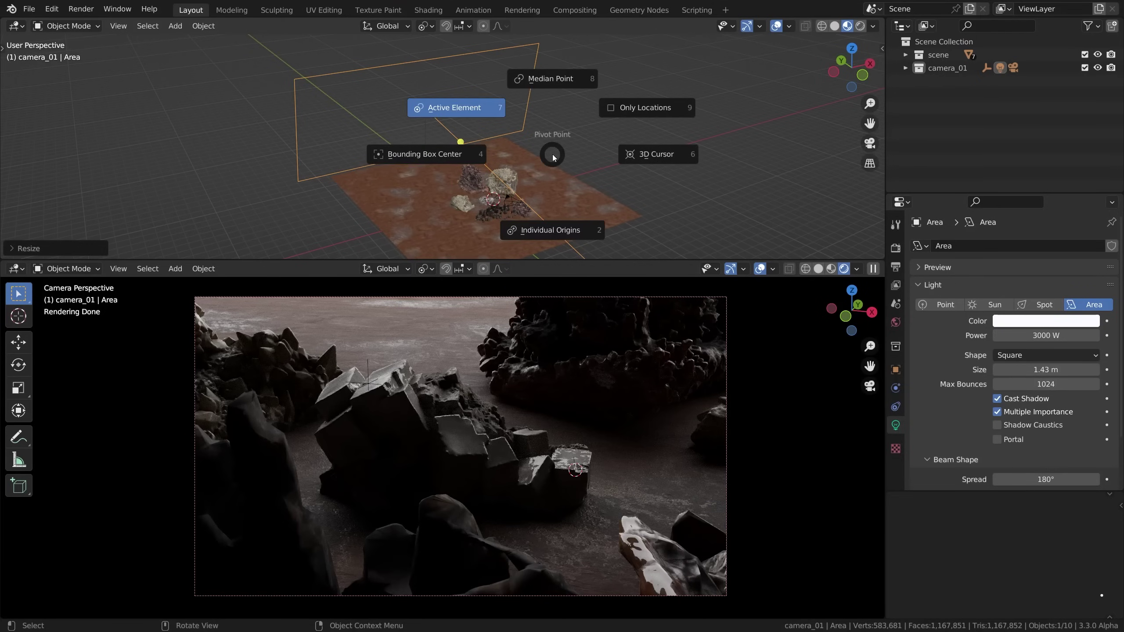
left_click(666, 155)
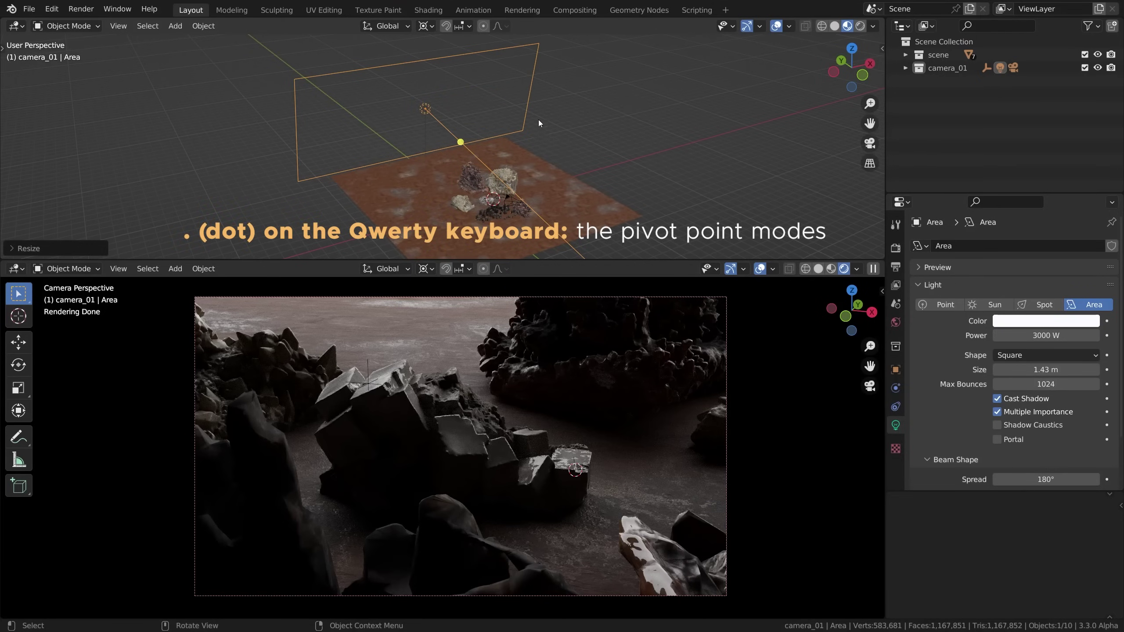
left_click(432, 27)
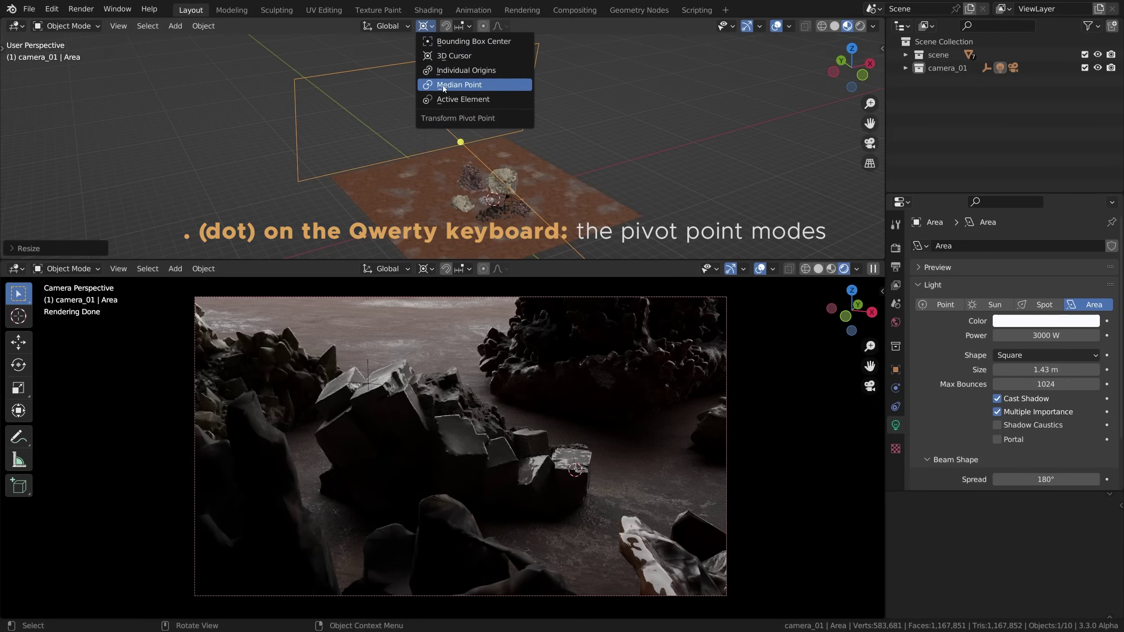
left_click(447, 100)
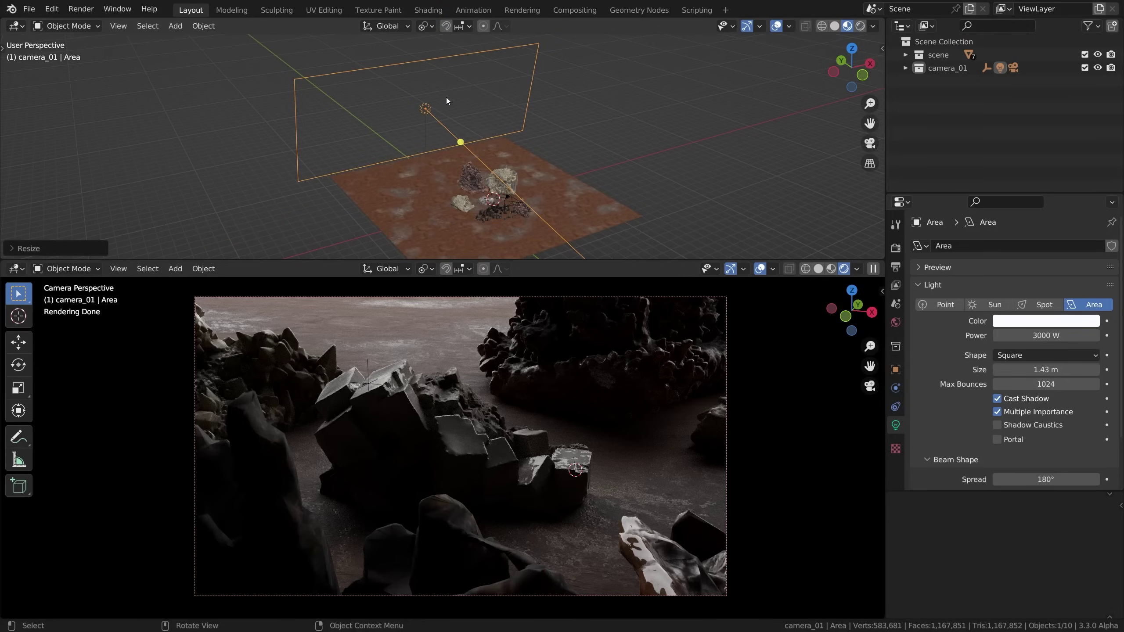
left_click(434, 28)
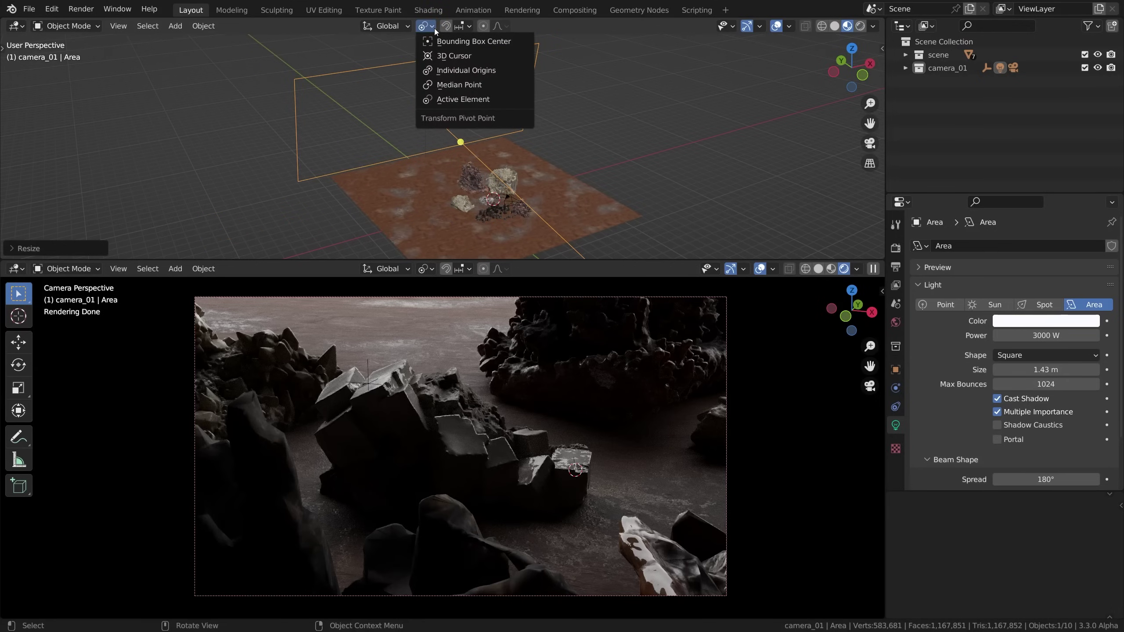
left_click(454, 56)
Step: Place the 3D cursor on the crystal cluster and start swinging the area light about global Z
scroll(501, 216, "up", 3)
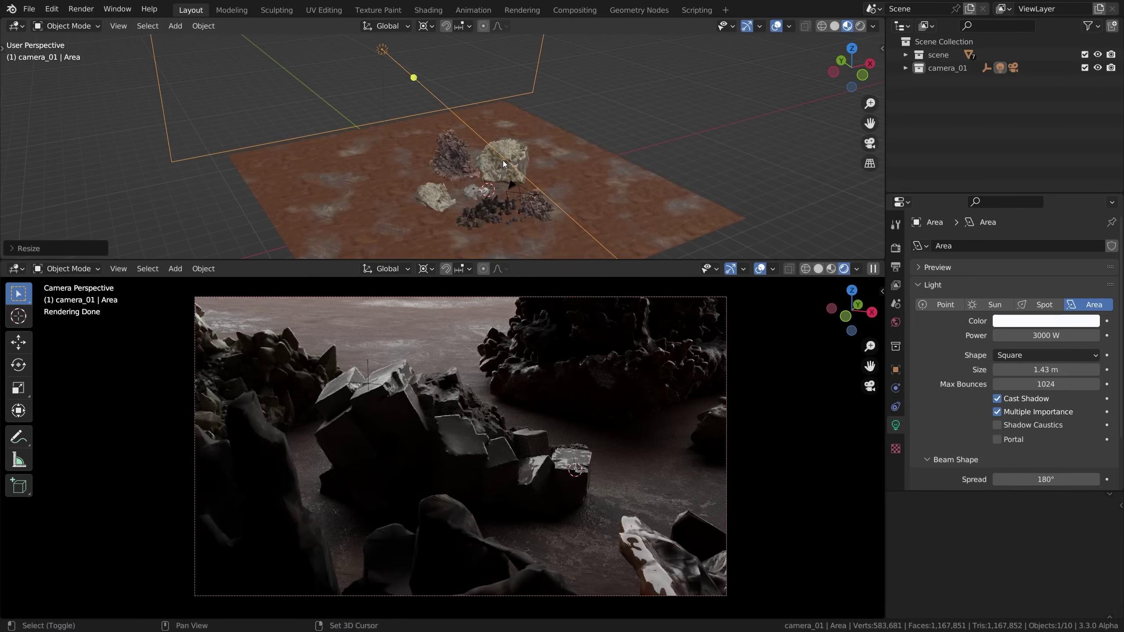
right_click(456, 418, "shift")
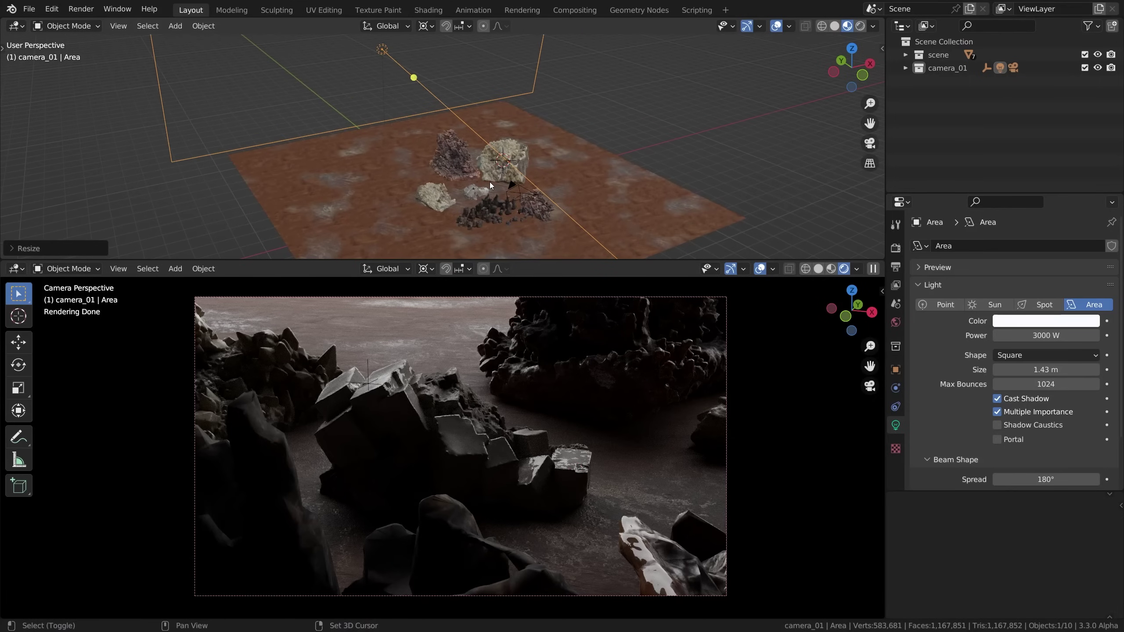
right_click(458, 420, "shift")
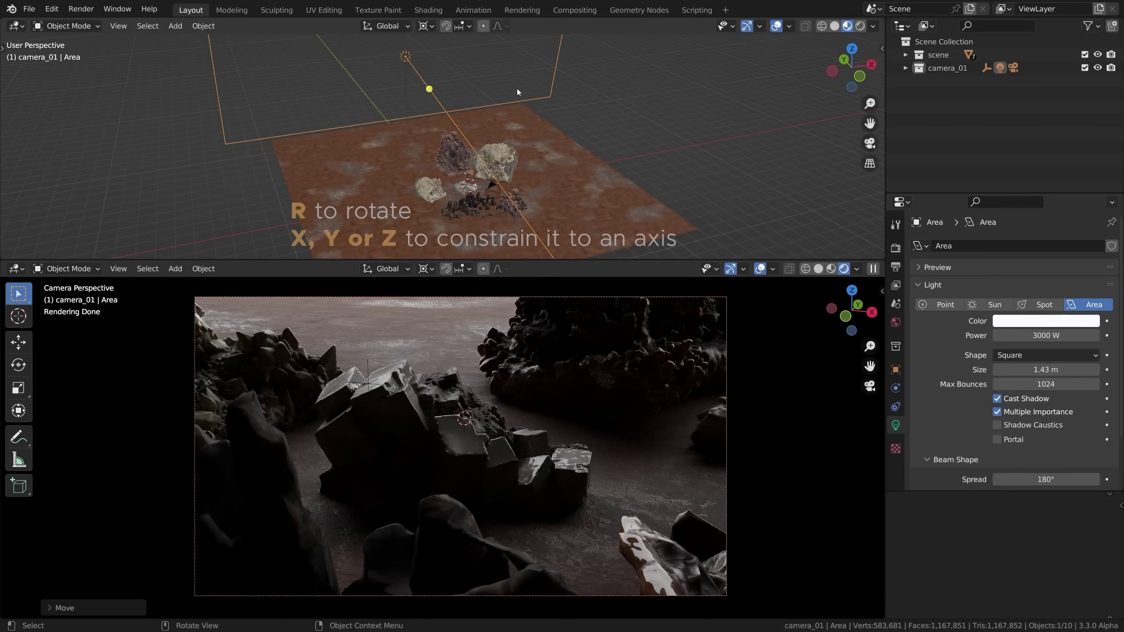
key("r")
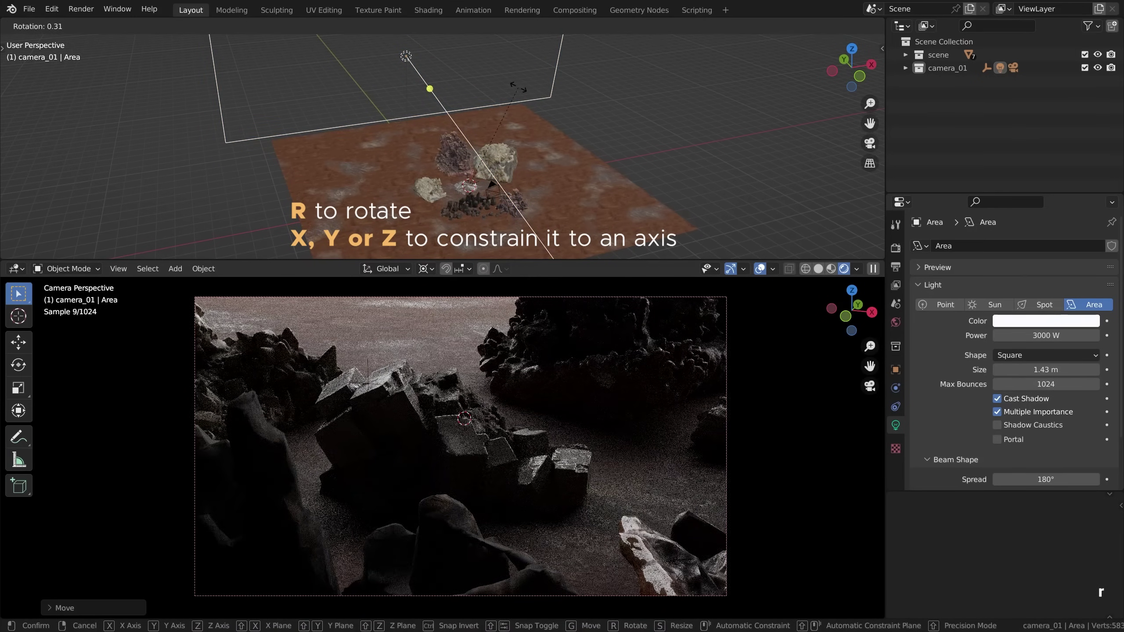
key("z")
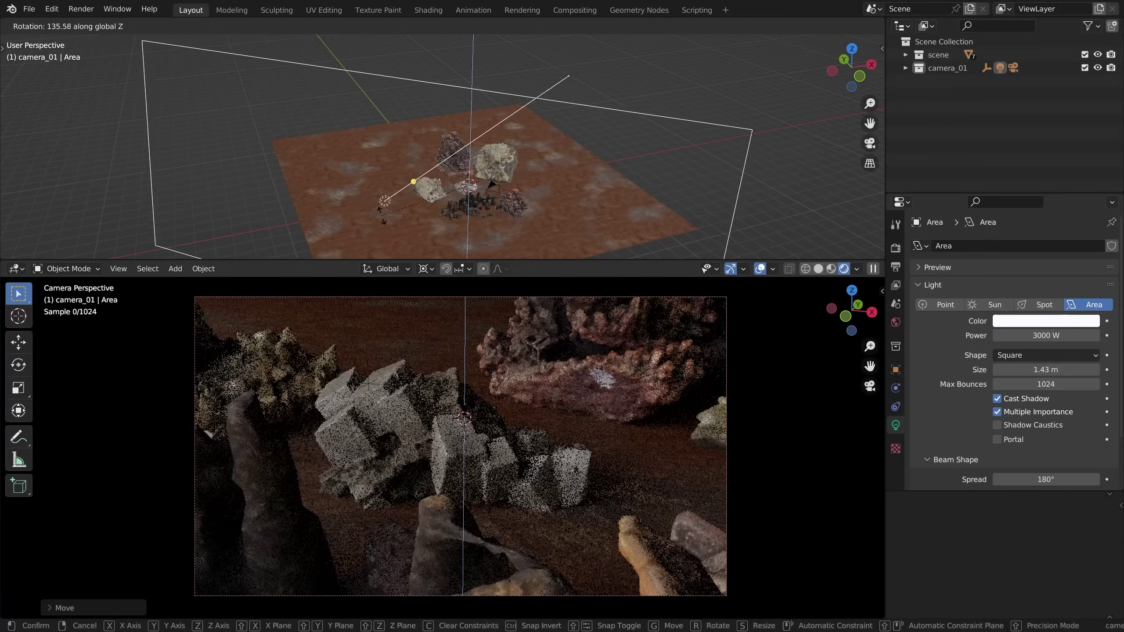
Step: Confirm the light's swing, then select the camera and cancel an accidental resize
left_click(491, 207)
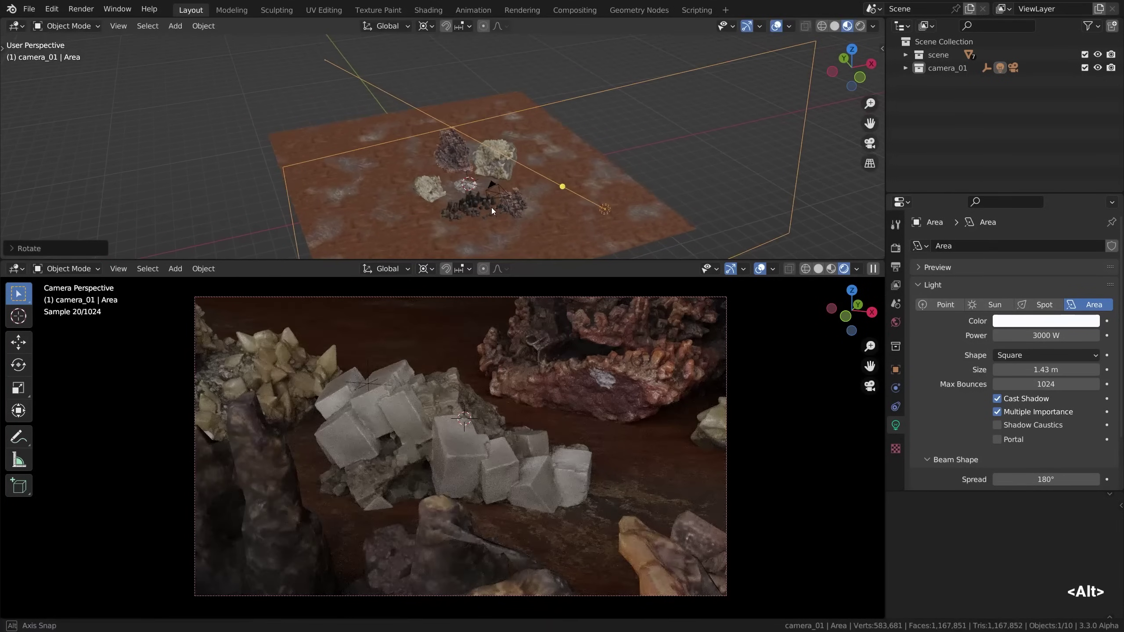
left_click(498, 192)
key("s")
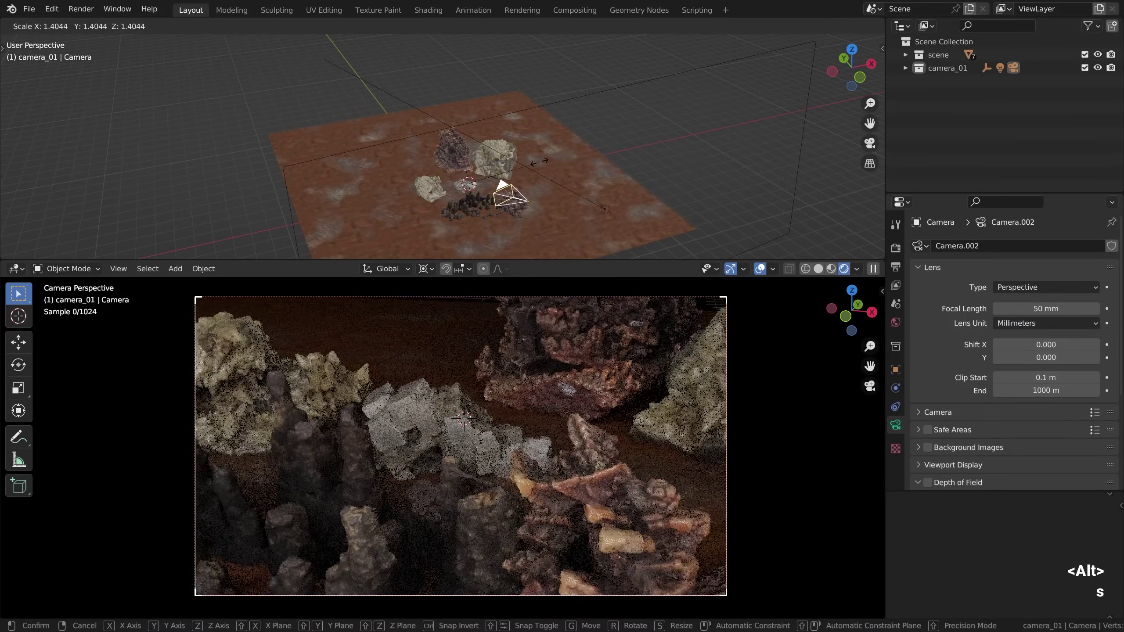
right_click(528, 174)
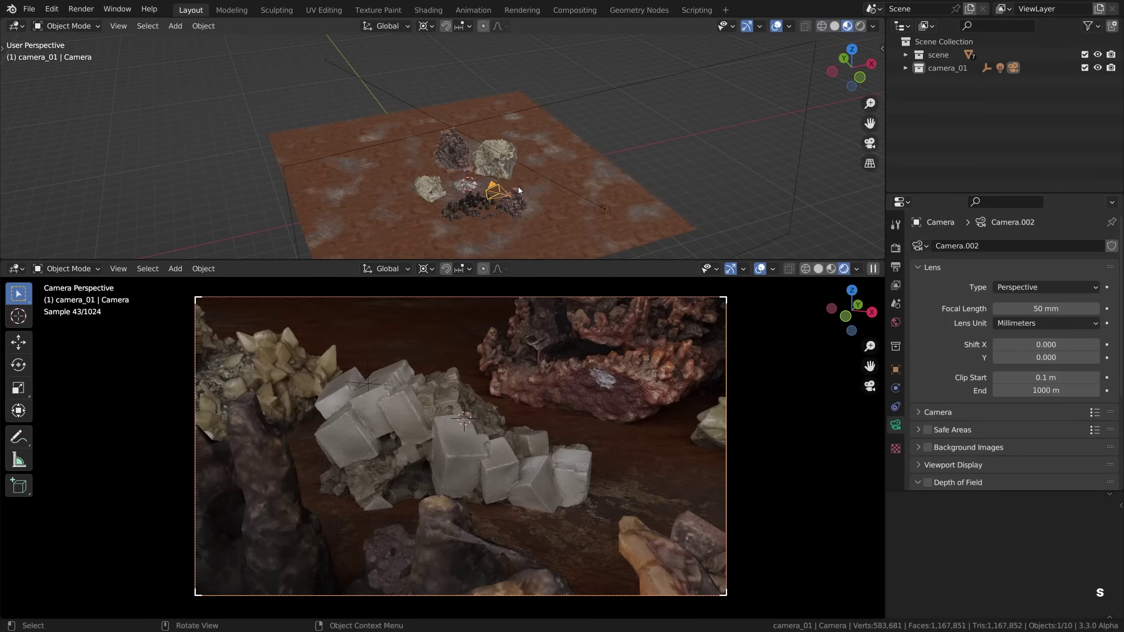
Step: Select the area light and rotate it about global Z around the rocks
left_click(536, 171)
middle_click_drag(537, 171, 497, 188, "alt")
key("r")
key("z")
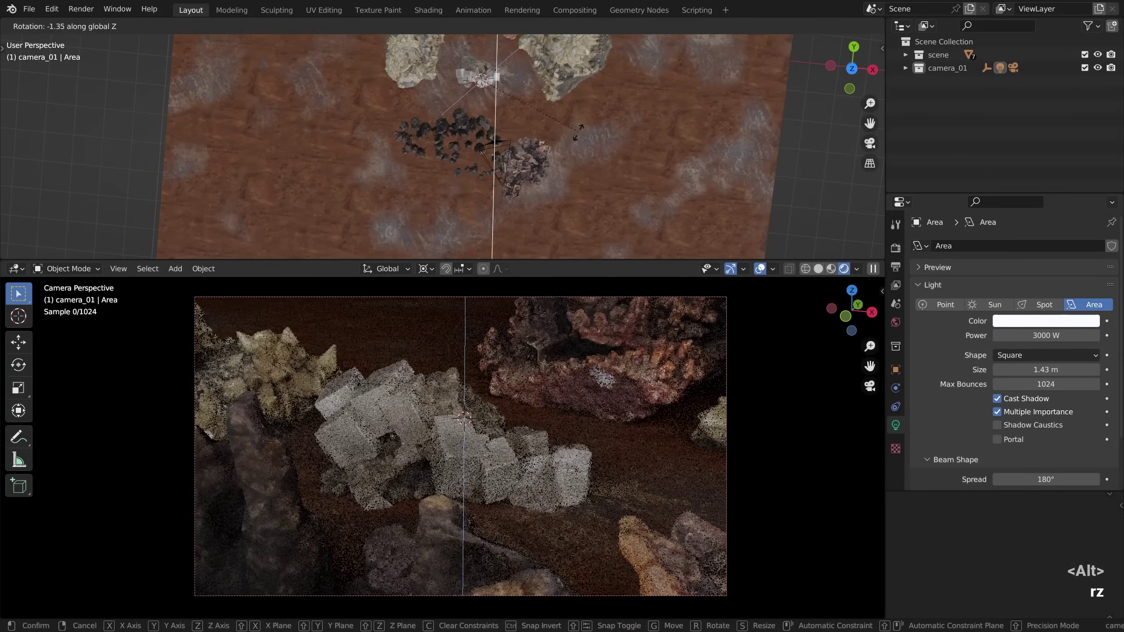
left_click(627, 123)
scroll(611, 146, "down", 4)
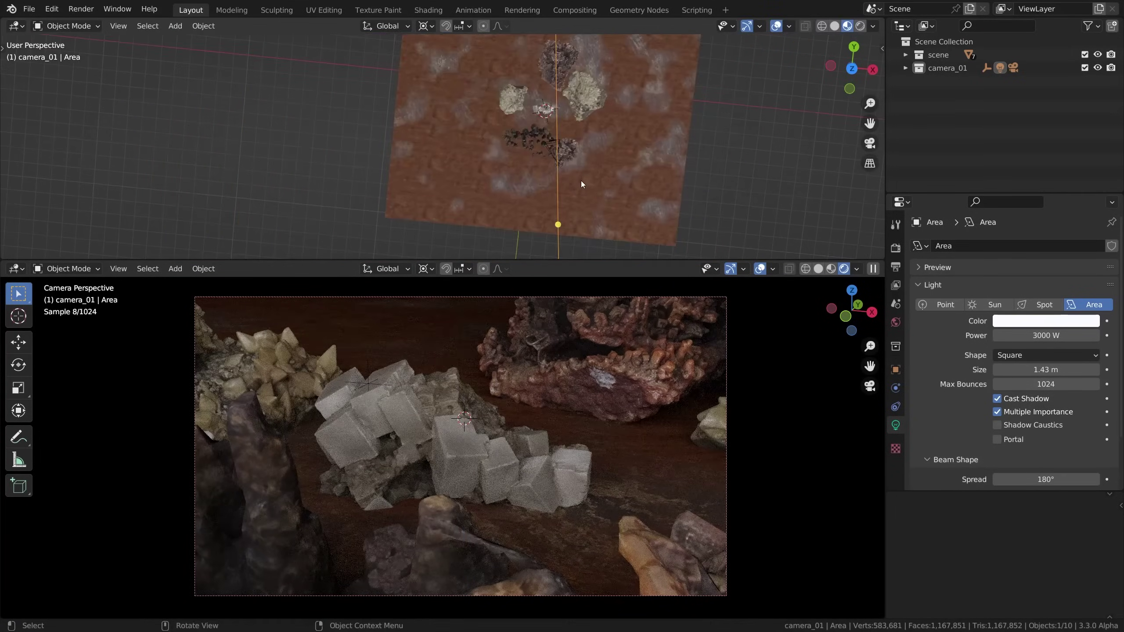
Step: From an angled view, turn the area light further about Z twice
middle_click_drag(580, 181, 615, 197, "alt")
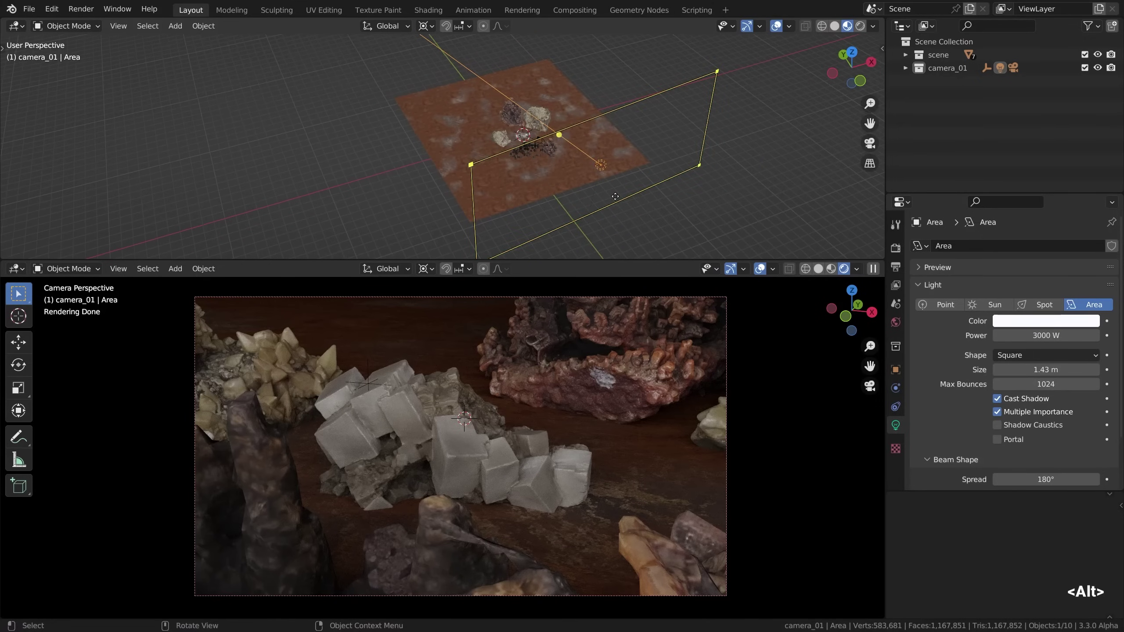
key("r")
key("z")
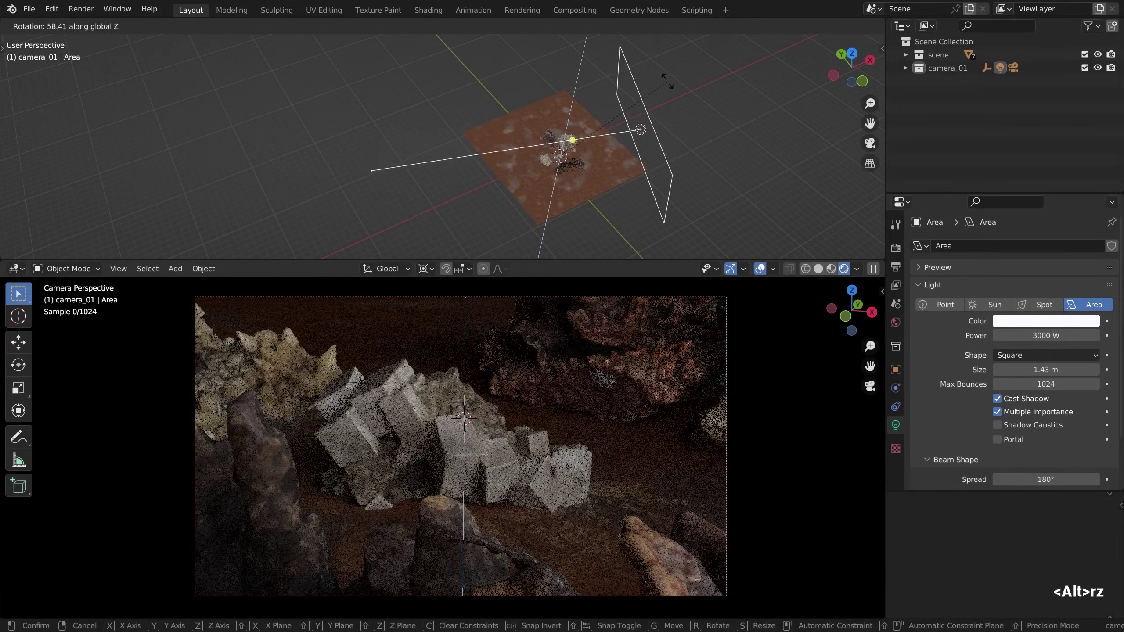
left_click(626, 53)
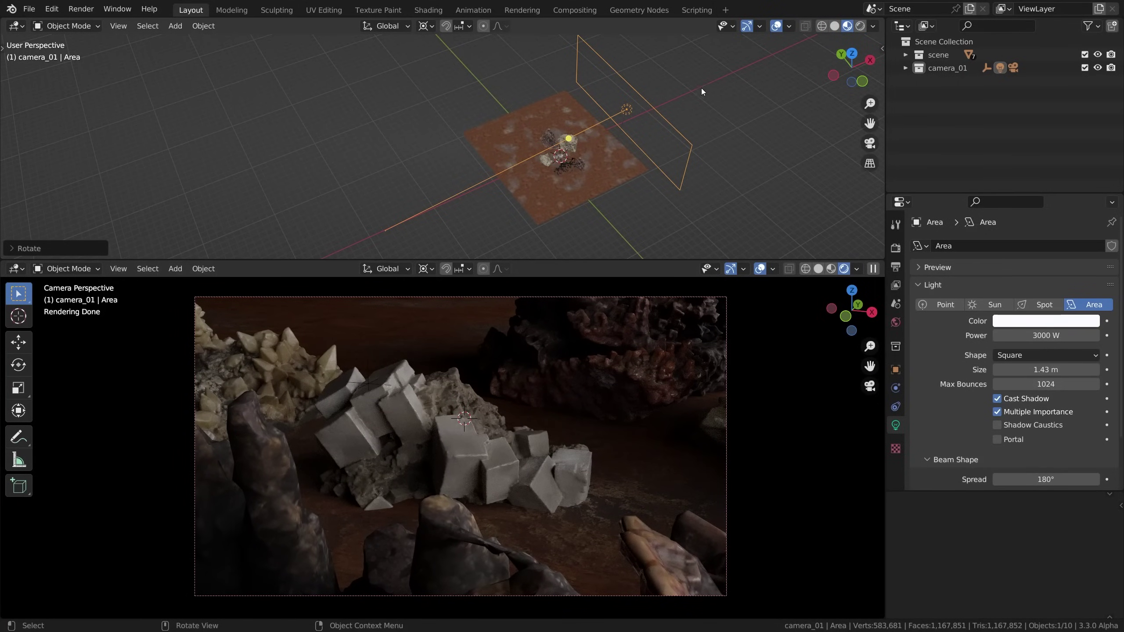
key("r")
key("z")
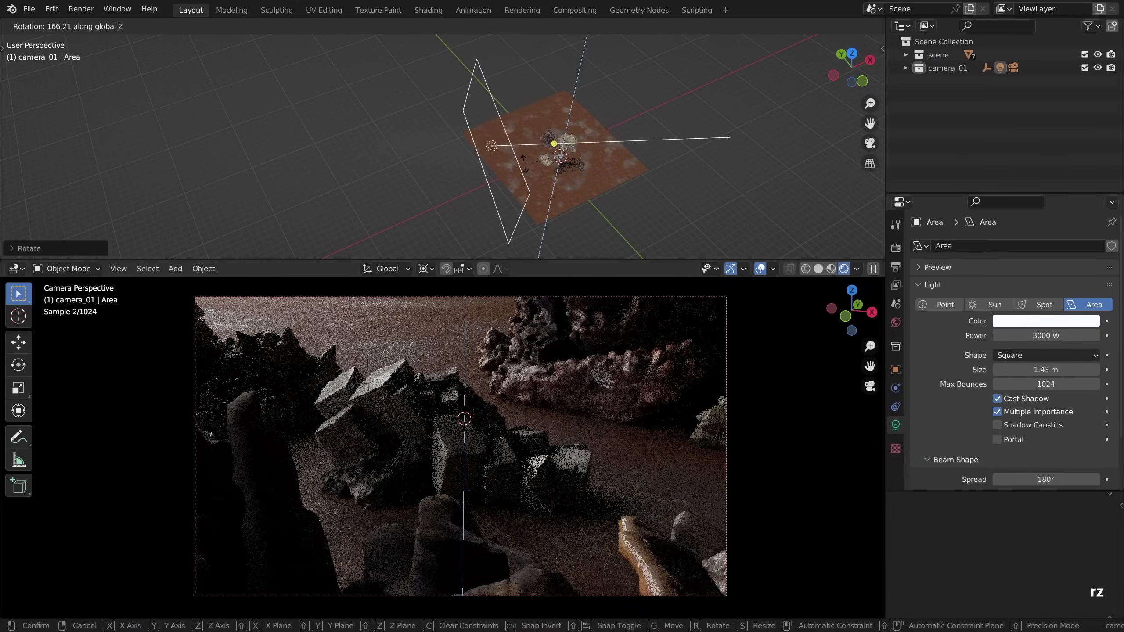
left_click(535, 178)
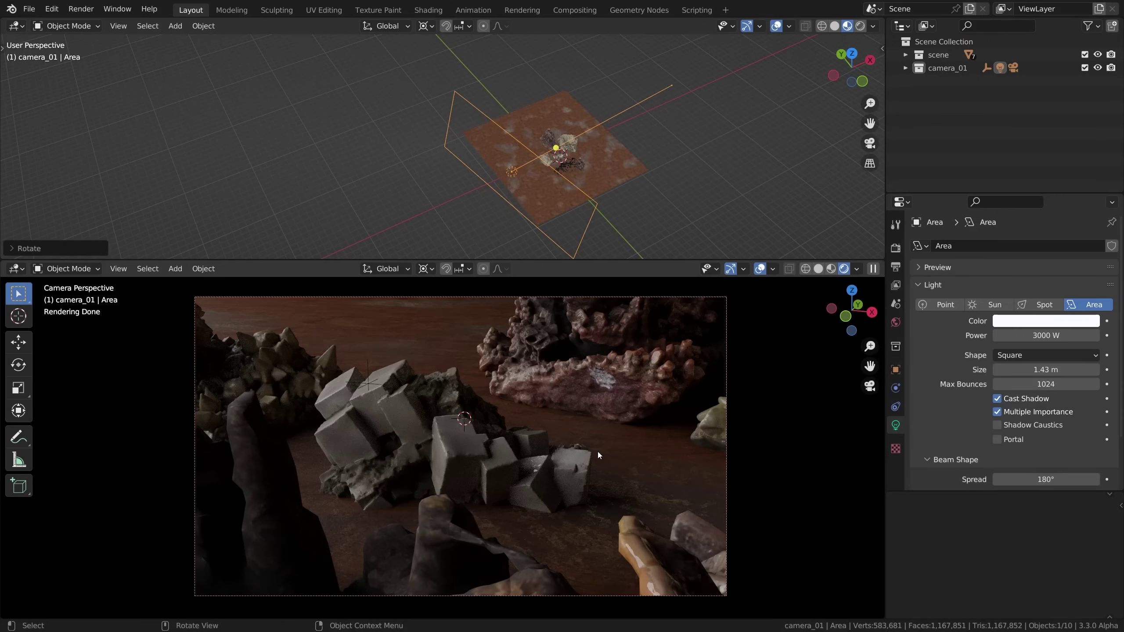
Step: Rotate the area light about Z to lie flat, then turn it edge-on with a slight tilt
key("r")
key("z")
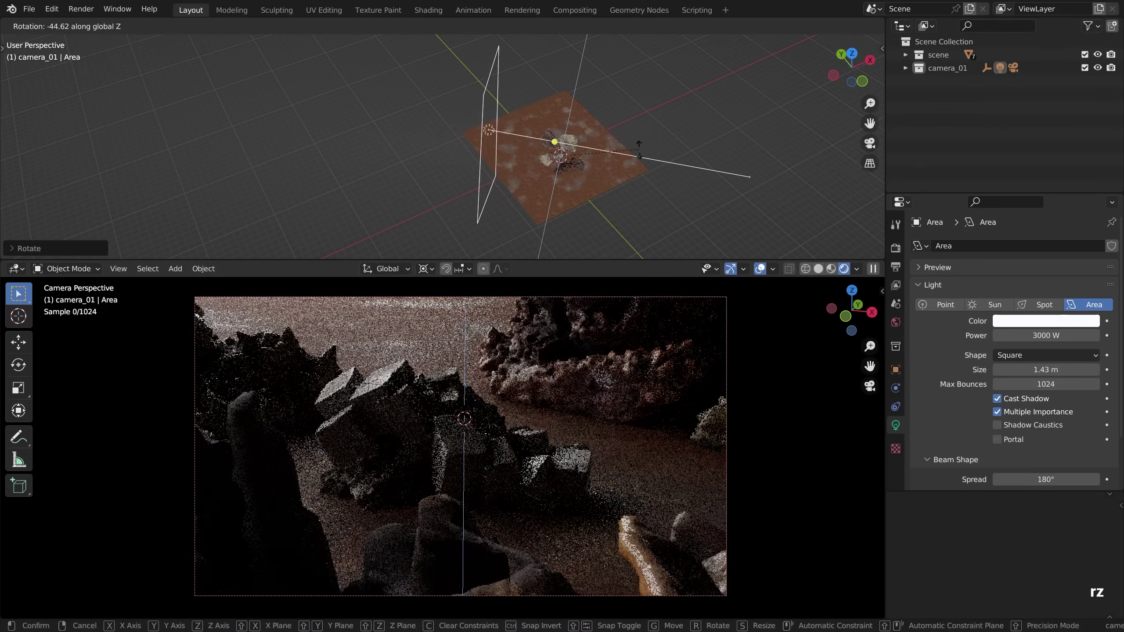
left_click(613, 35)
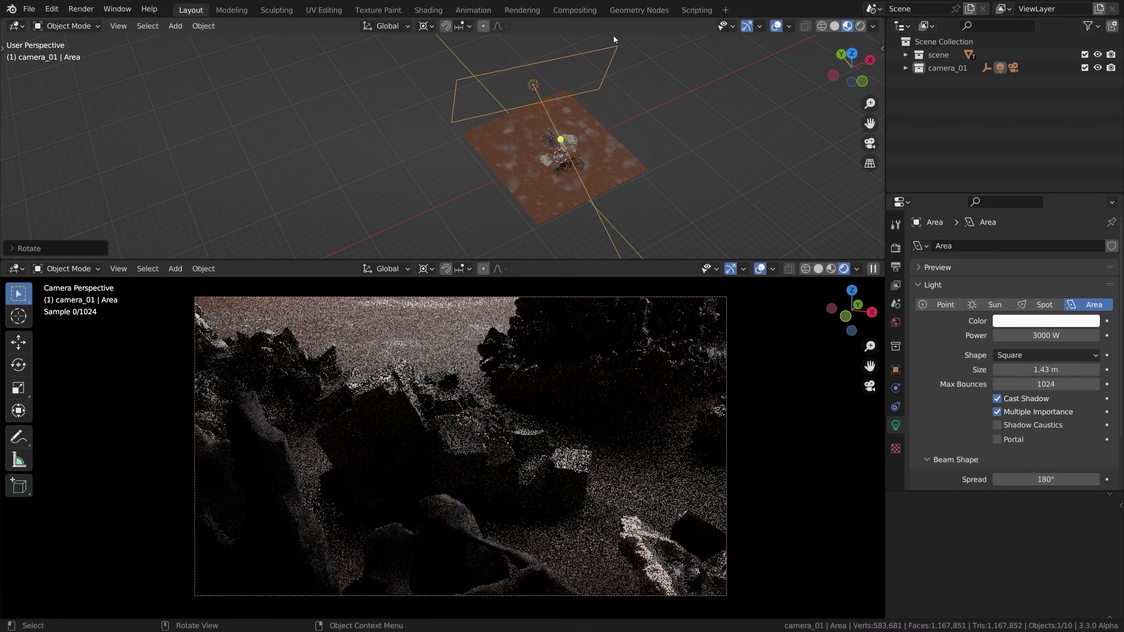
middle_click_drag(613, 35, 502, 169)
left_click_drag(503, 169, 527, 195, "alt")
key("r")
key("z")
left_click(648, 141)
key("r")
key("z")
left_click(650, 136)
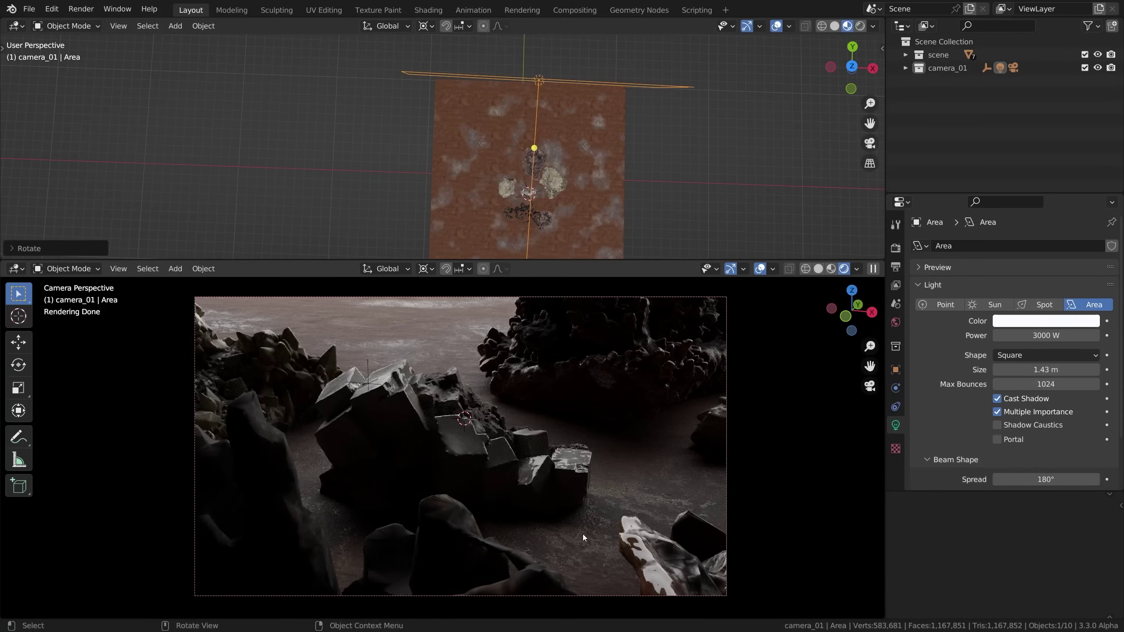
Step: Place the 3D cursor on the rocks, trying the floor, ridge and rock face
right_click(568, 541, "shift")
right_click(417, 333, "shift")
scroll(383, 384, "up", 5)
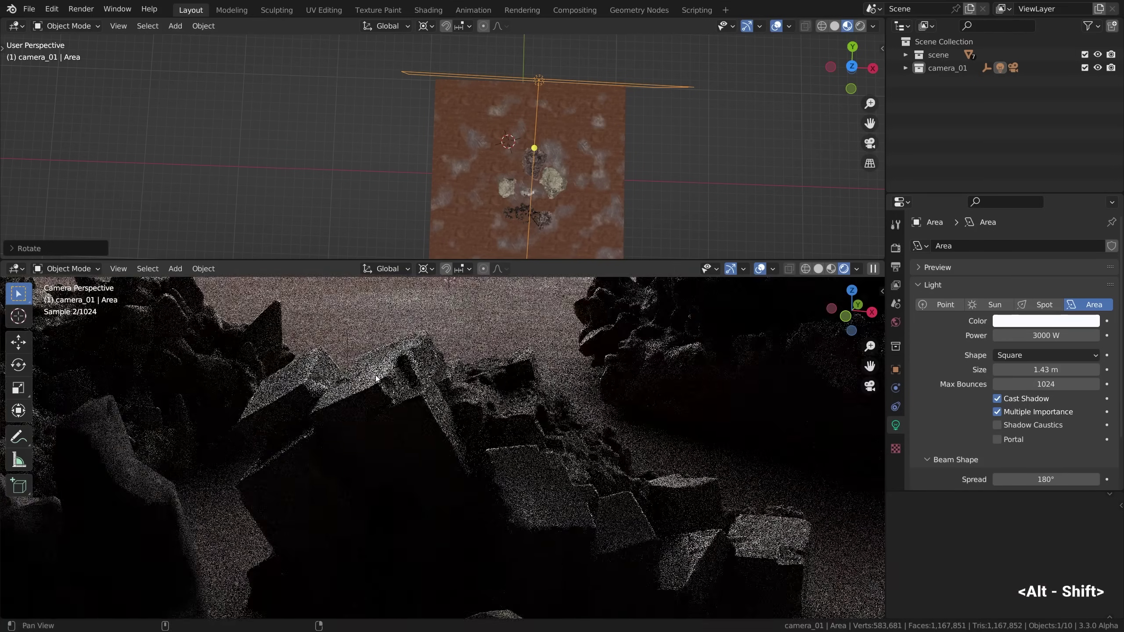
middle_click_drag(343, 369, 388, 370, "shift")
right_click(497, 355, "shift")
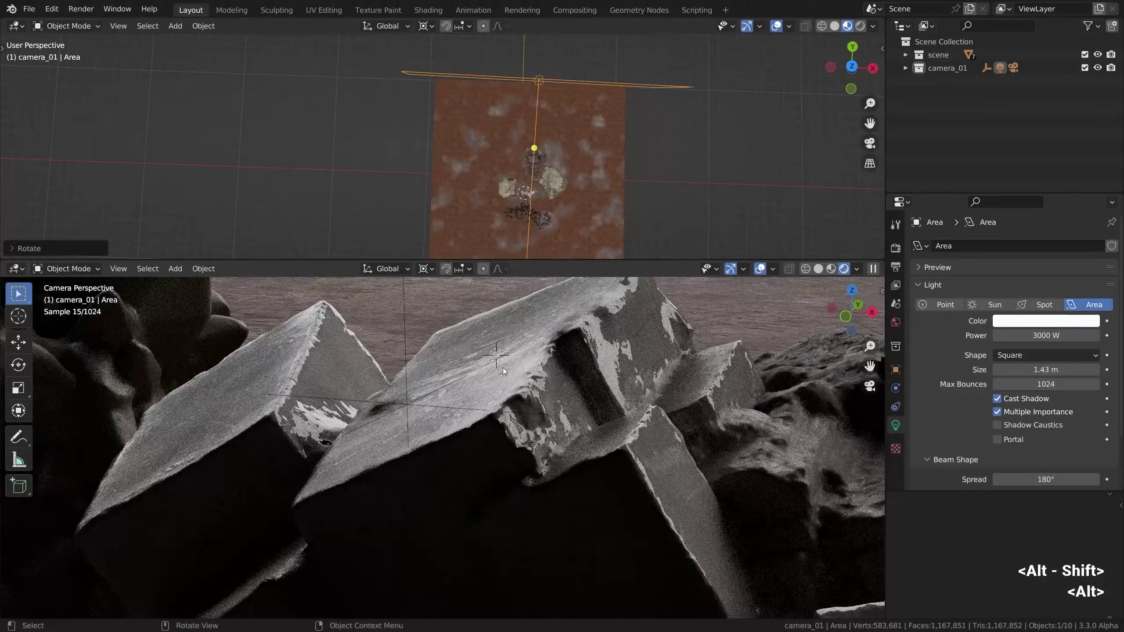
right_click(558, 383, "shift")
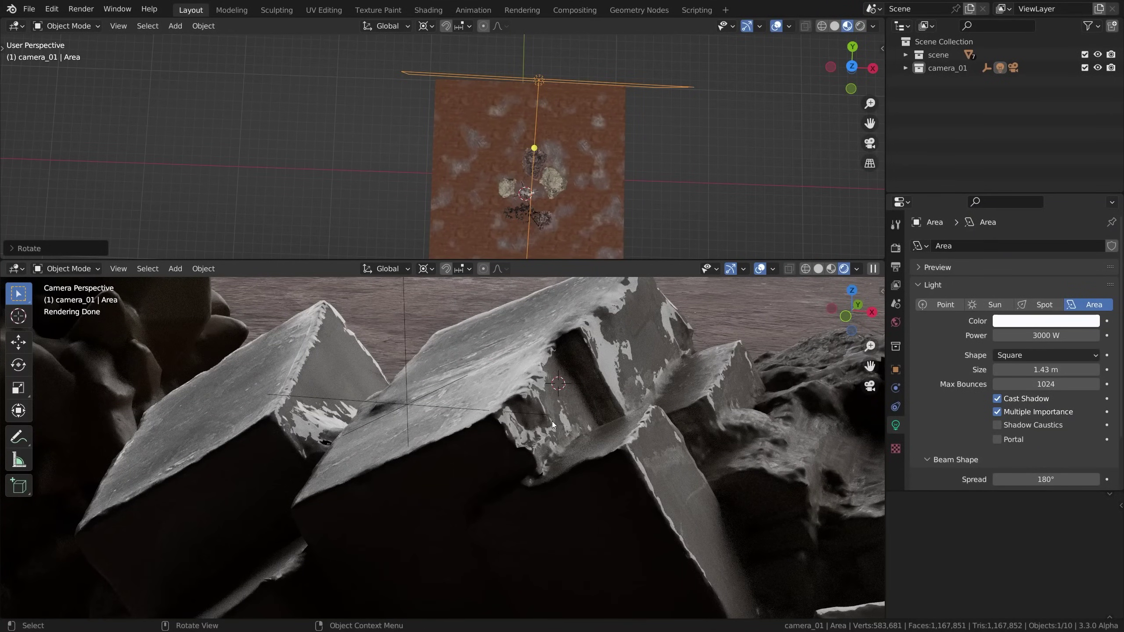
right_click(498, 460, "shift")
mouse_move(489, 399)
middle_mouse_down("alt")
mouse_move(552, 291)
mouse_move(659, 522)
mouse_move(627, 499)
mouse_move(607, 373)
mouse_move(490, 416)
middle_mouse_up("alt")
Step: Fit the view to the camera frame and move the area light lower, central, then up-right
key("Home")
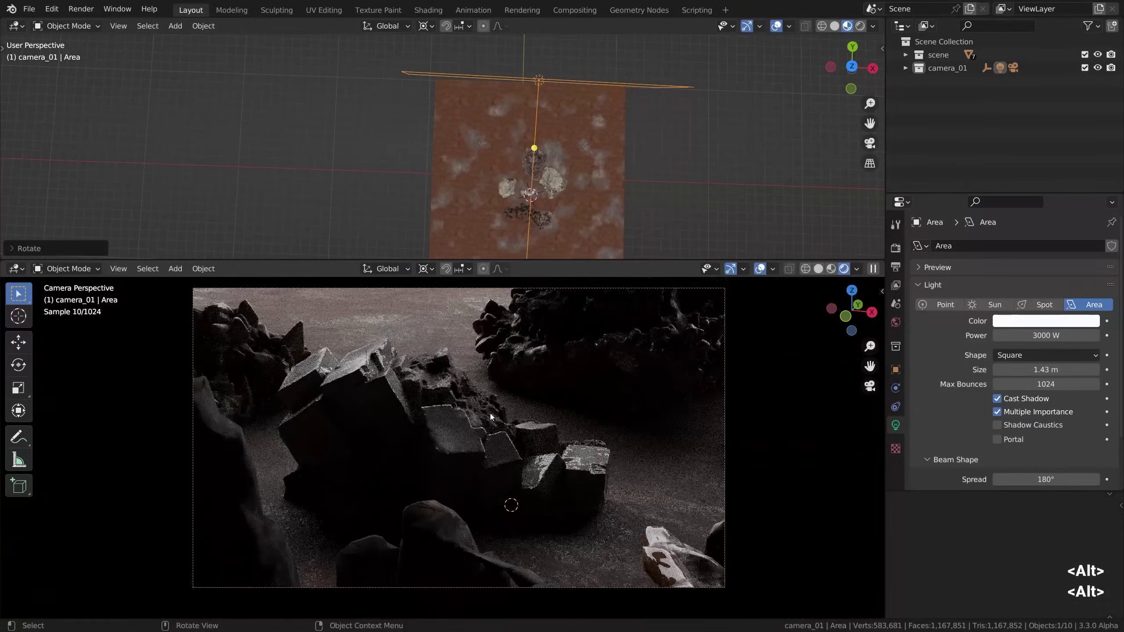
key("g")
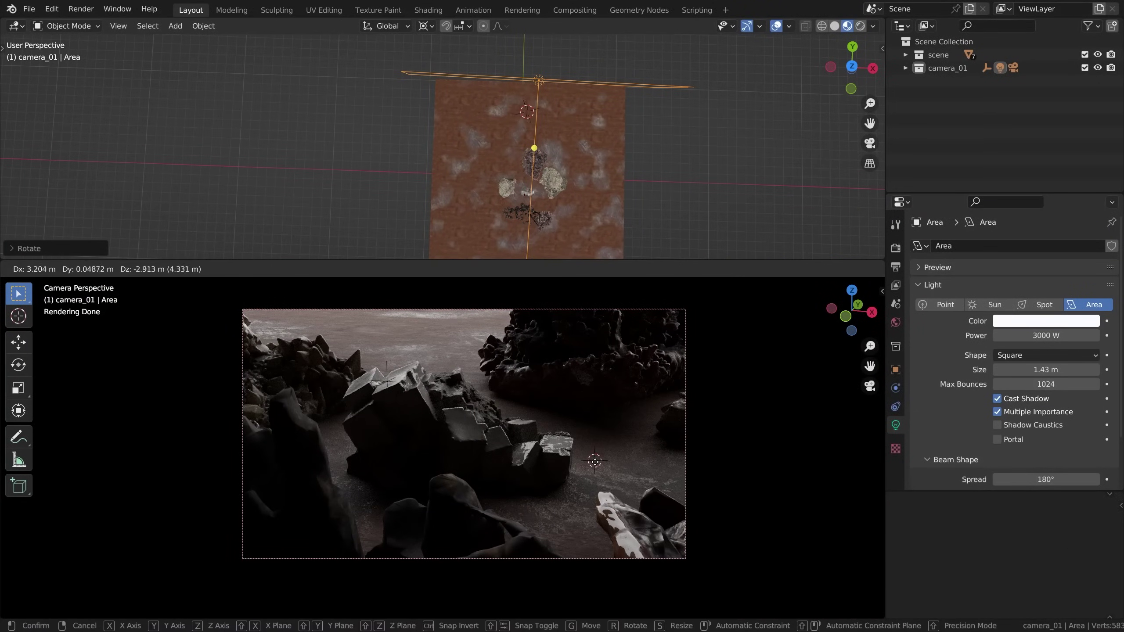
left_click(581, 563)
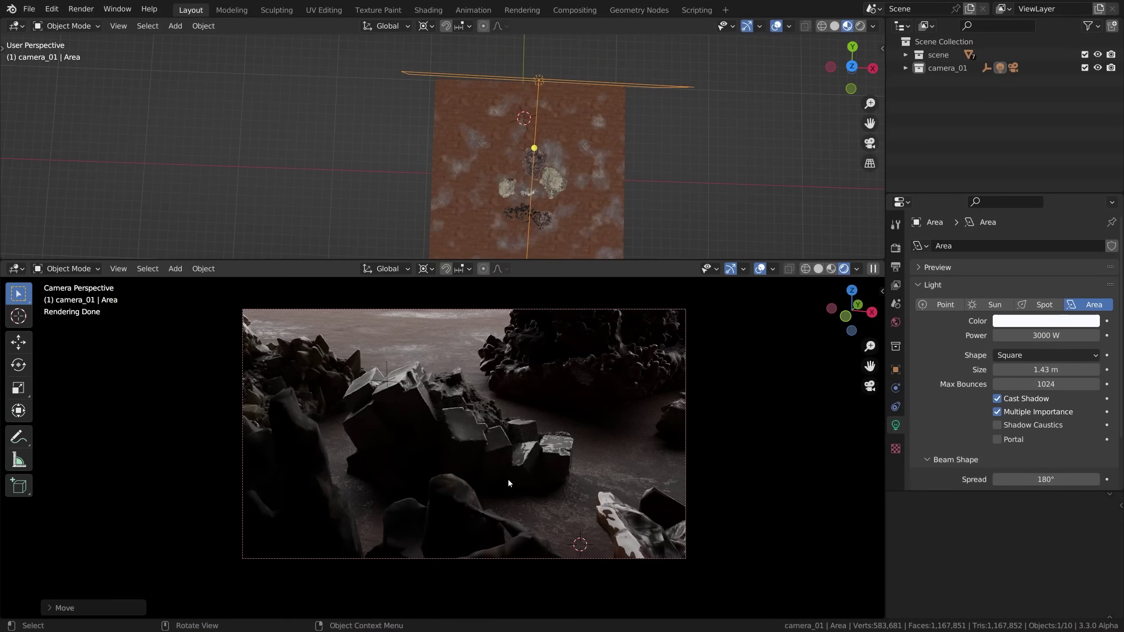
key("g")
left_click(442, 445)
scroll(442, 445, "up", 2)
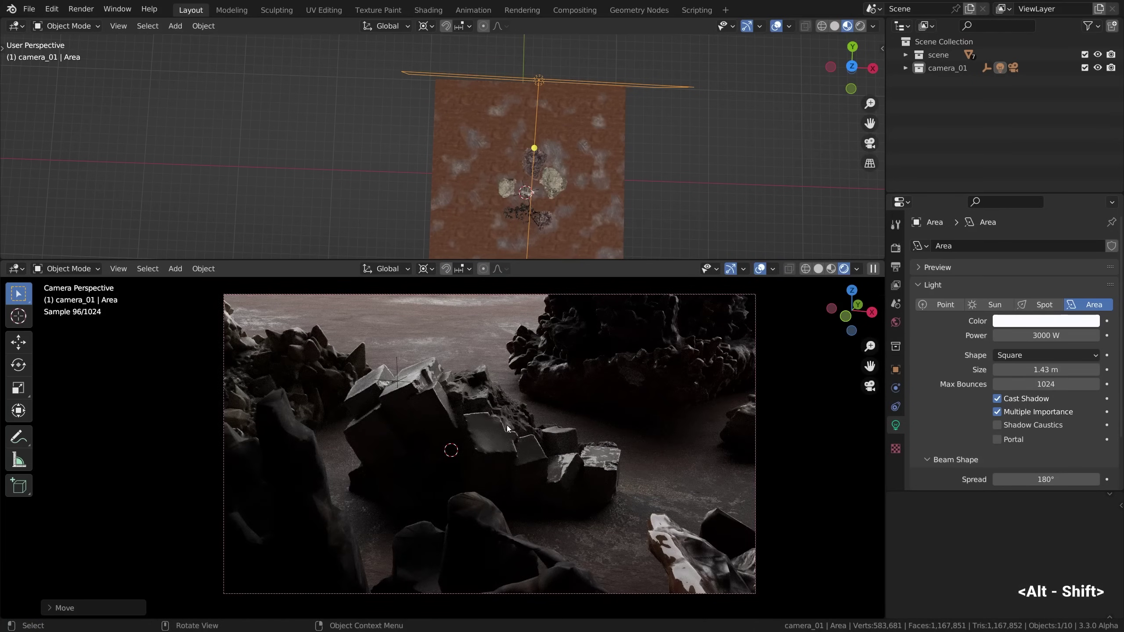
key("g")
left_click(721, 348)
Step: Keep repositioning the area light around the frame, ending at its lower right
key("g")
left_click(610, 467)
key("g")
left_click(567, 387)
key("g")
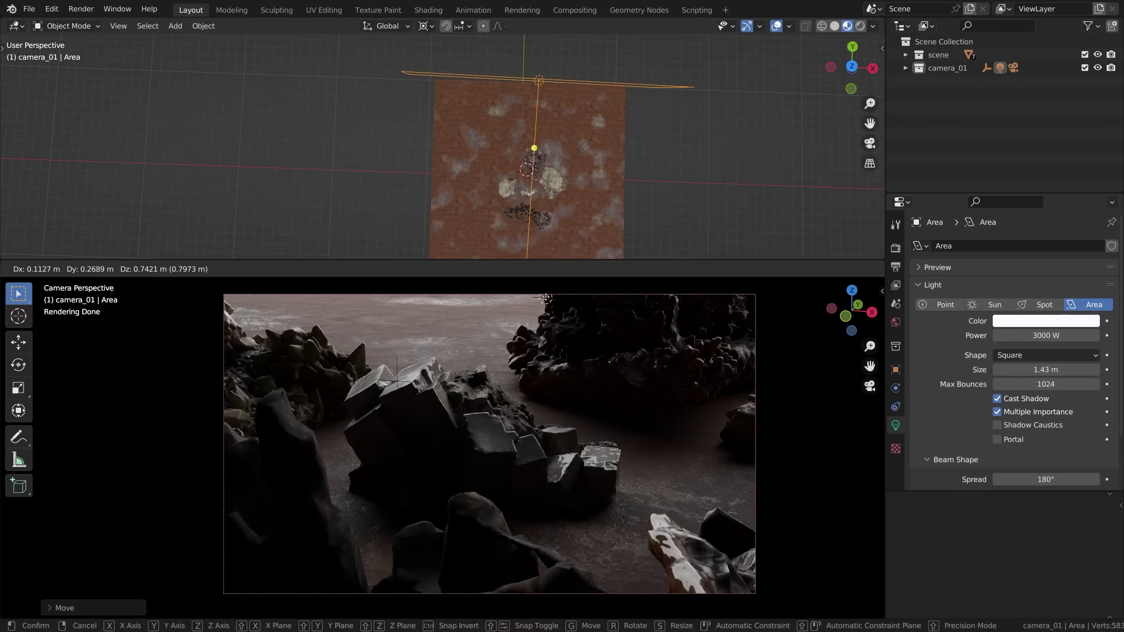
left_click(769, 315)
key("g")
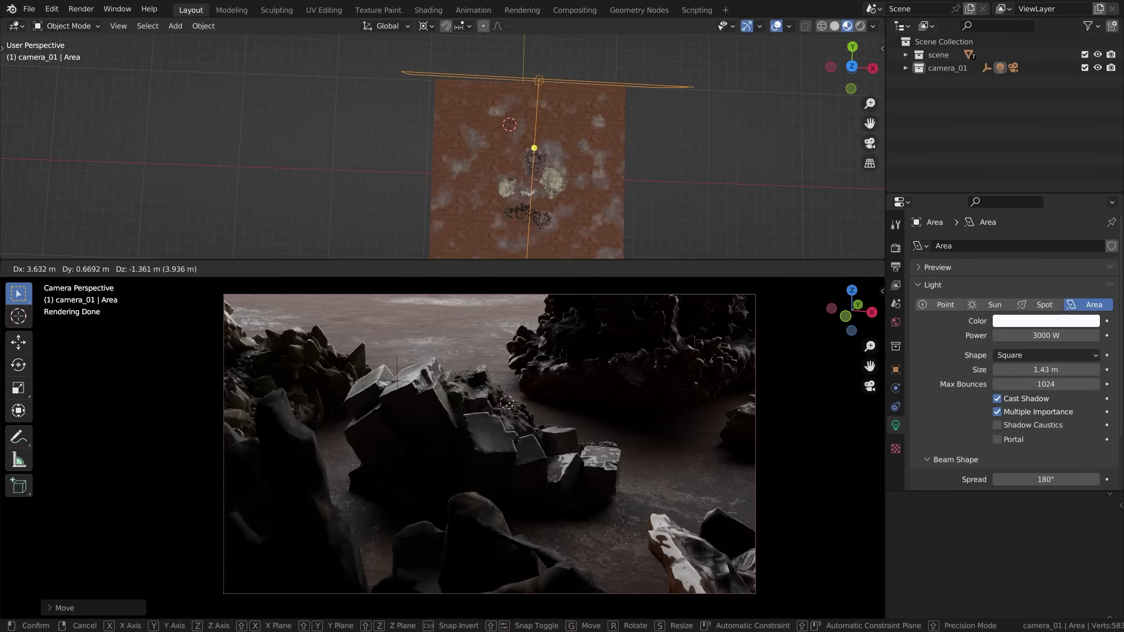
left_click(369, 459)
key("g")
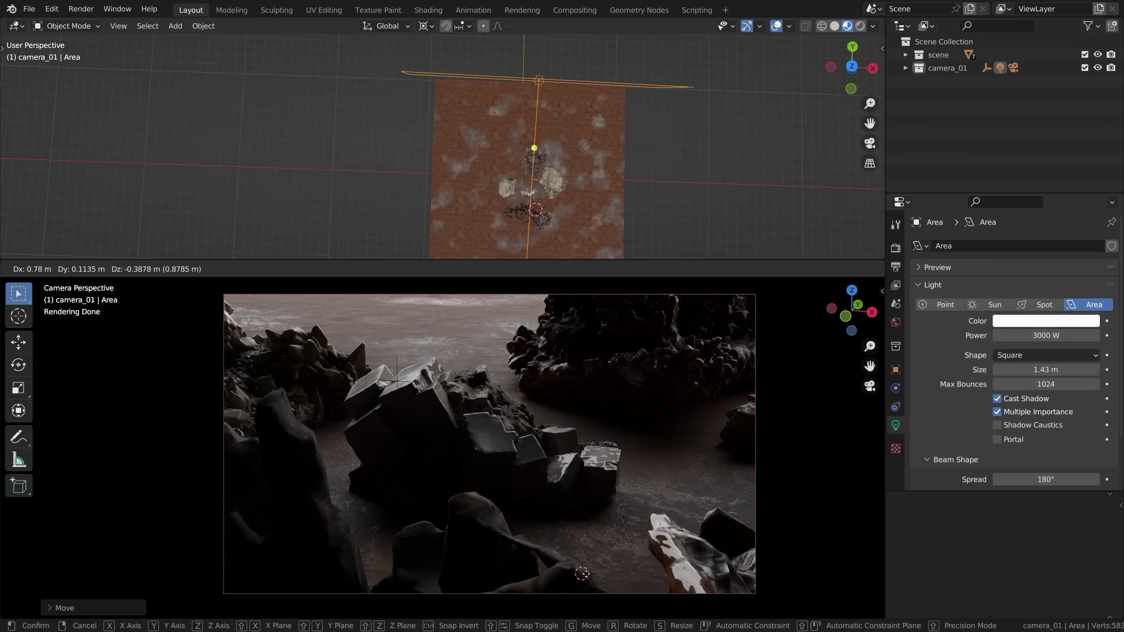
left_click(573, 465)
Step: Rotate the area light about Z to a new angle and select the camera
key("r")
key("z")
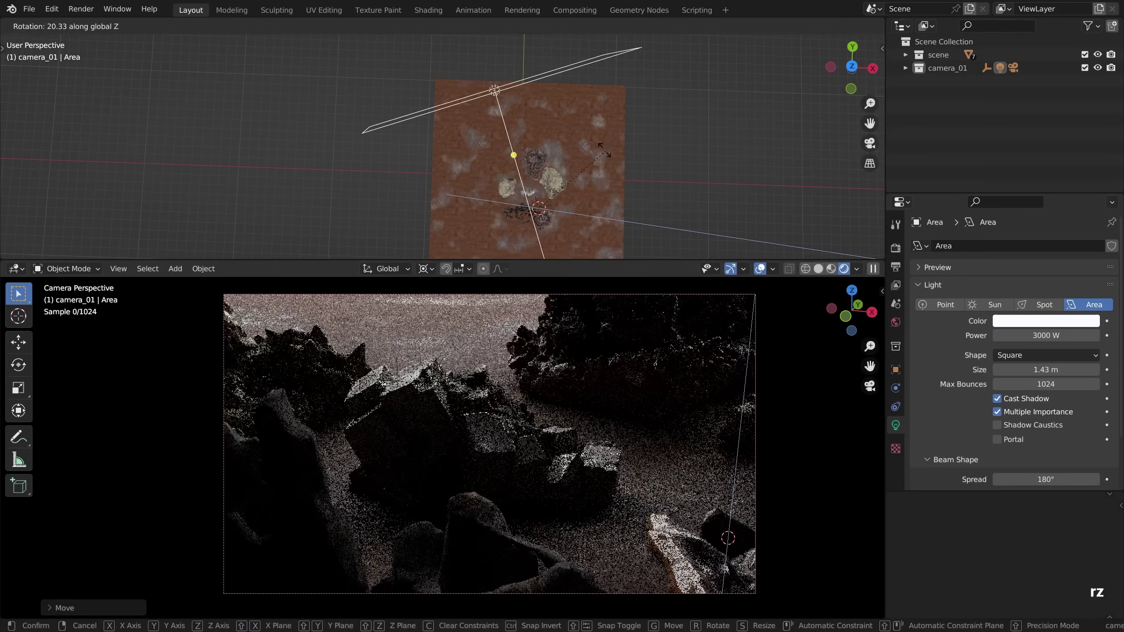
left_click(607, 223)
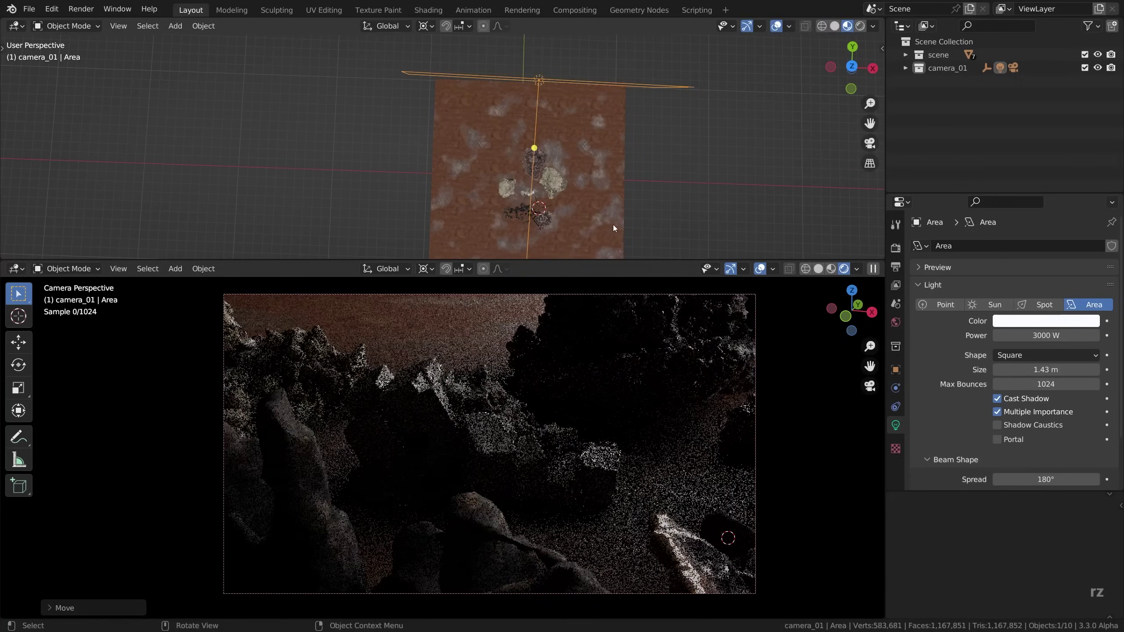
left_click(541, 219)
Step: Add the light to the camera selection, shift it, and start rotating it about global Z
left_click(533, 196, "shift")
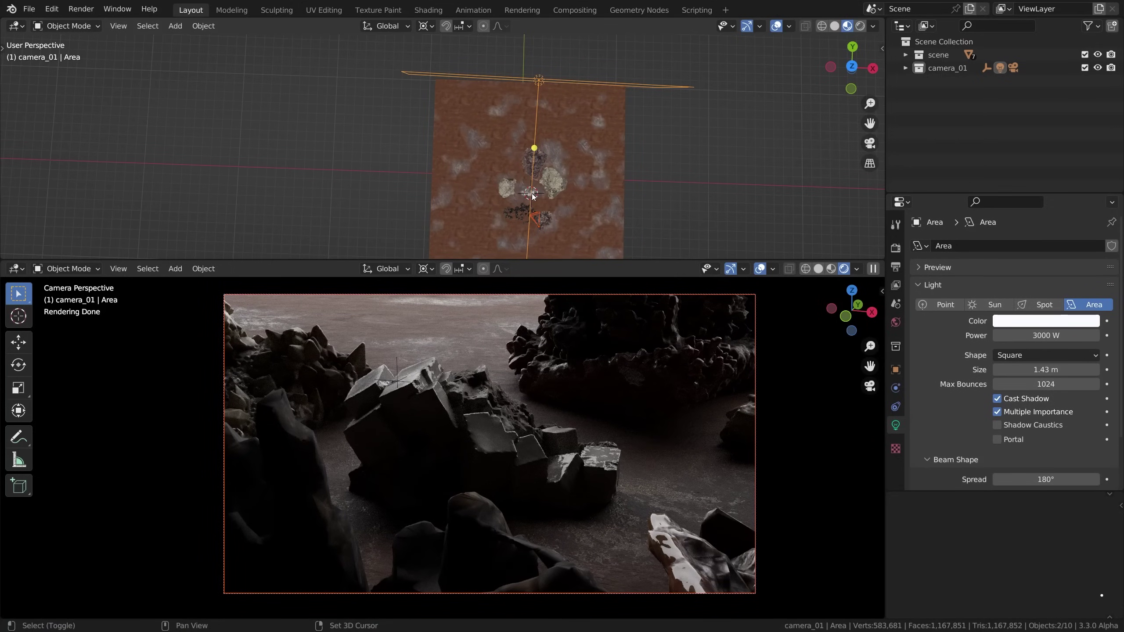
key("g")
left_click(533, 197)
key("r")
key("z")
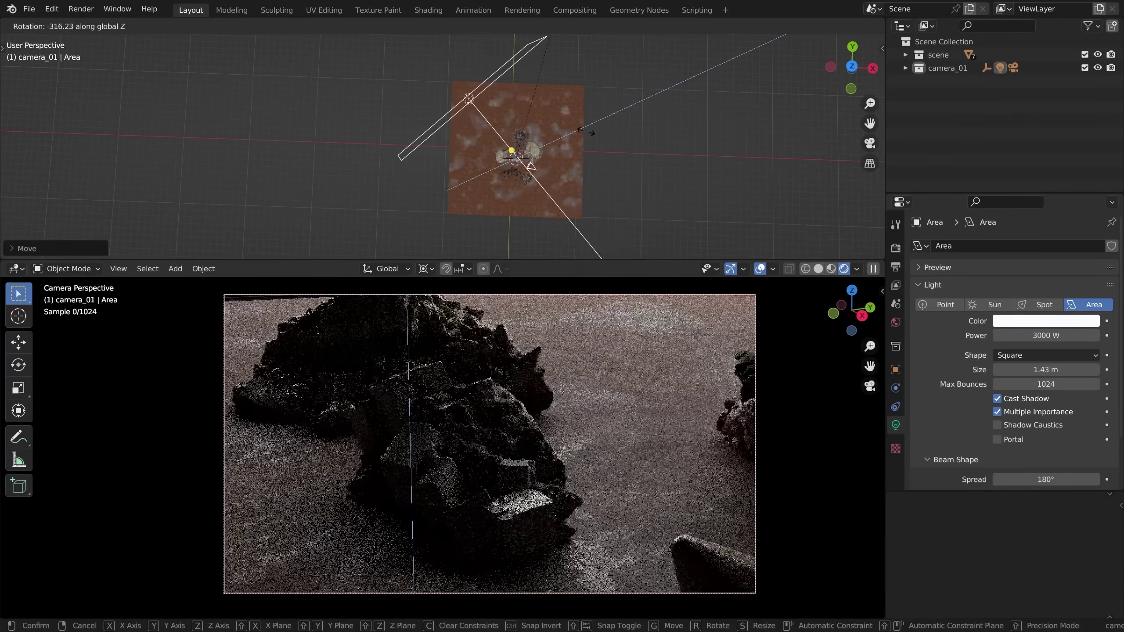
Step: Confirm the rotation and start moving the area light to its final spot behind the crystals
key("Return")
key("g")
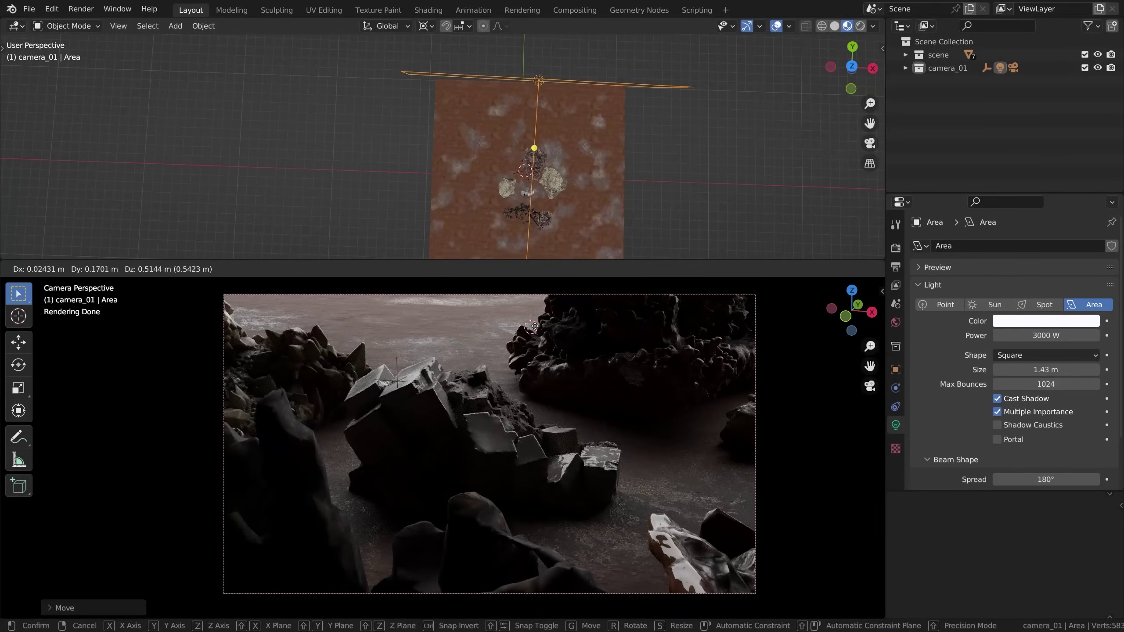